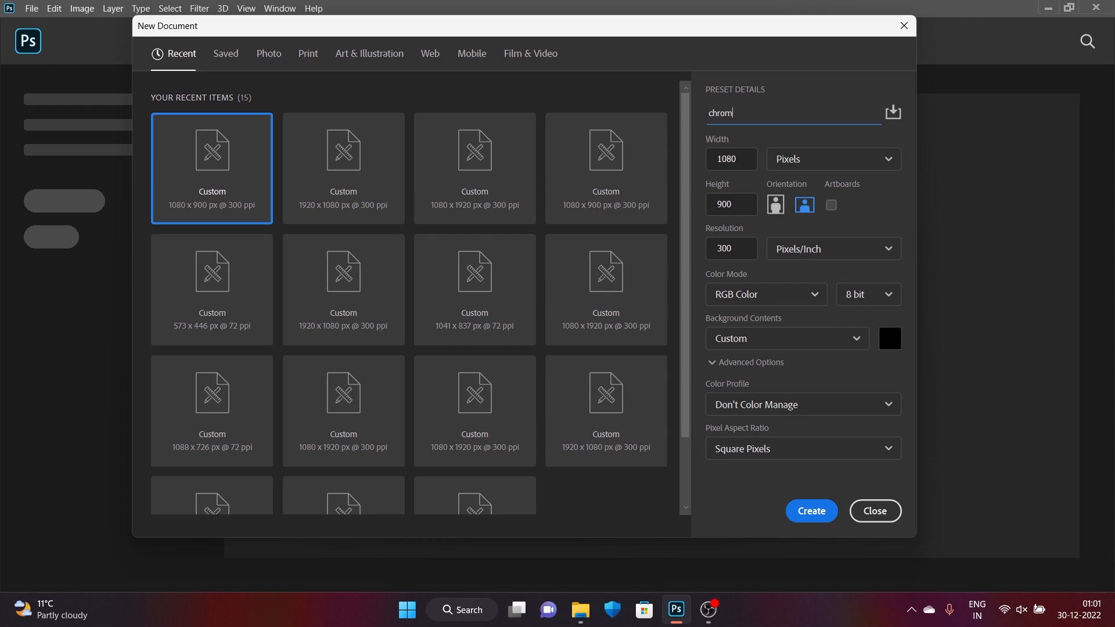
Create the 1080 x 900 pixel document "chrome" at 300 ppi with a black background and 16-bit color depth.
{"action": "left_click", "coordinate": [889, 338]}
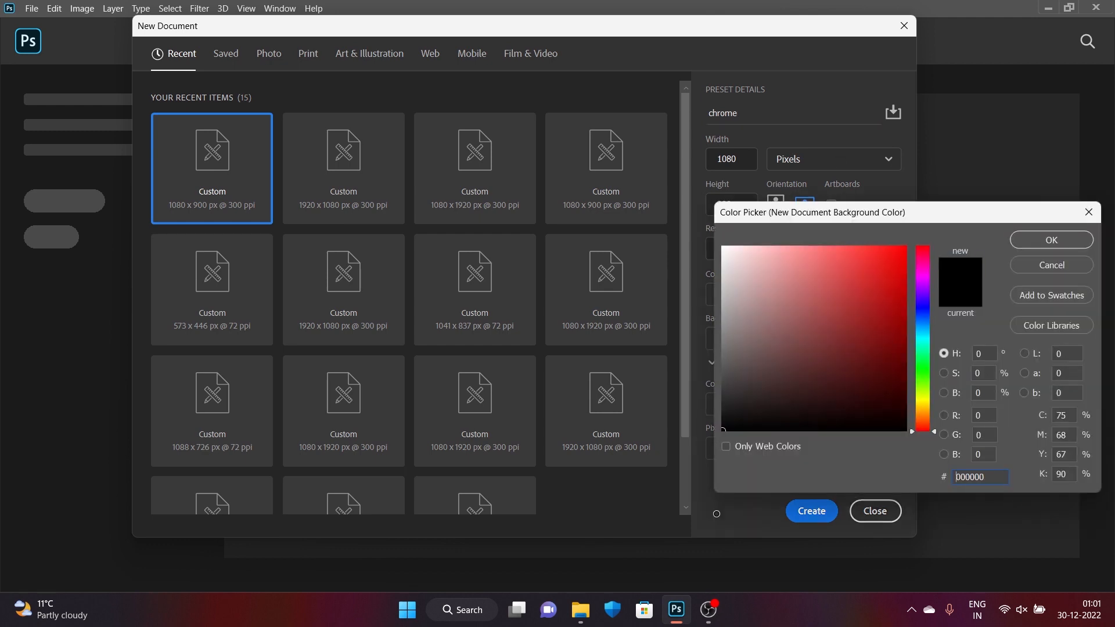
{"action": "left_click", "coordinate": [1050, 237]}
{"action": "left_click", "coordinate": [869, 294]}
{"action": "left_click", "coordinate": [873, 347]}
{"action": "left_click", "coordinate": [856, 164]}
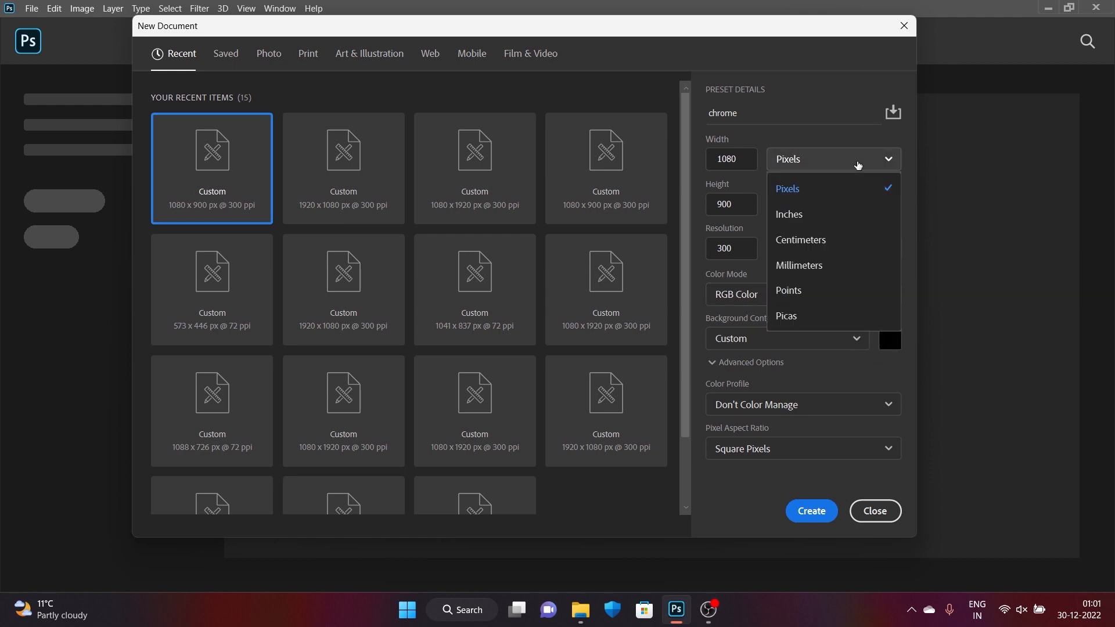
{"action": "left_click", "coordinate": [838, 189]}
{"action": "left_click", "coordinate": [822, 513]}
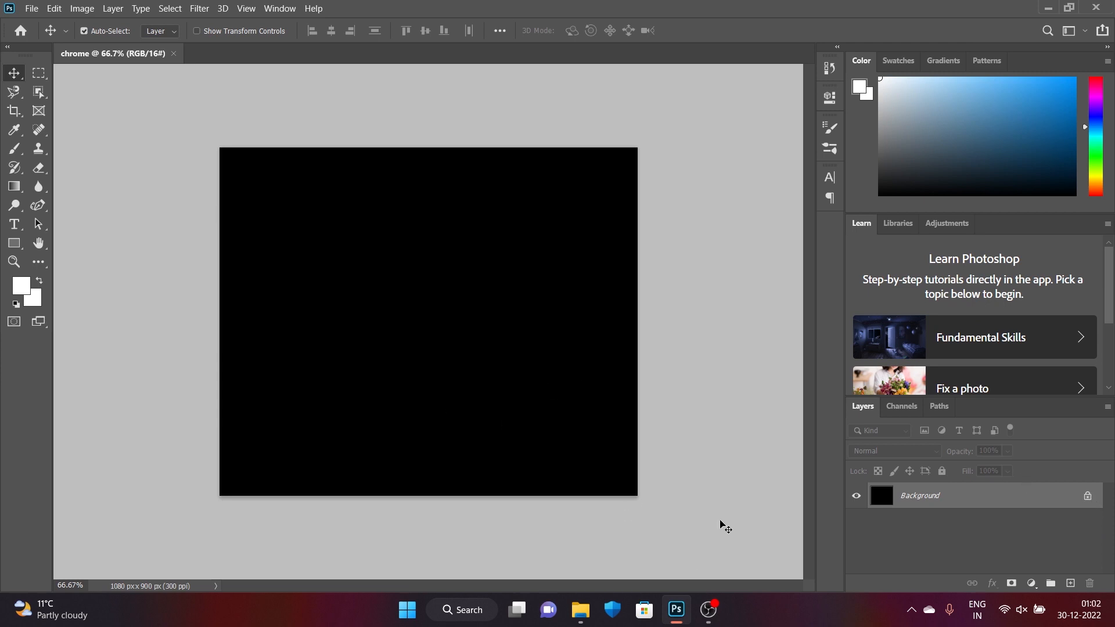
Add a white-to-transparent linear gradient fill layer and set its angle to about -90° so the white starts at the canvas's upper edge.
{"action": "scroll", "coordinate": [699, 468], "scroll_direction": "up", "scroll_amount": 1}
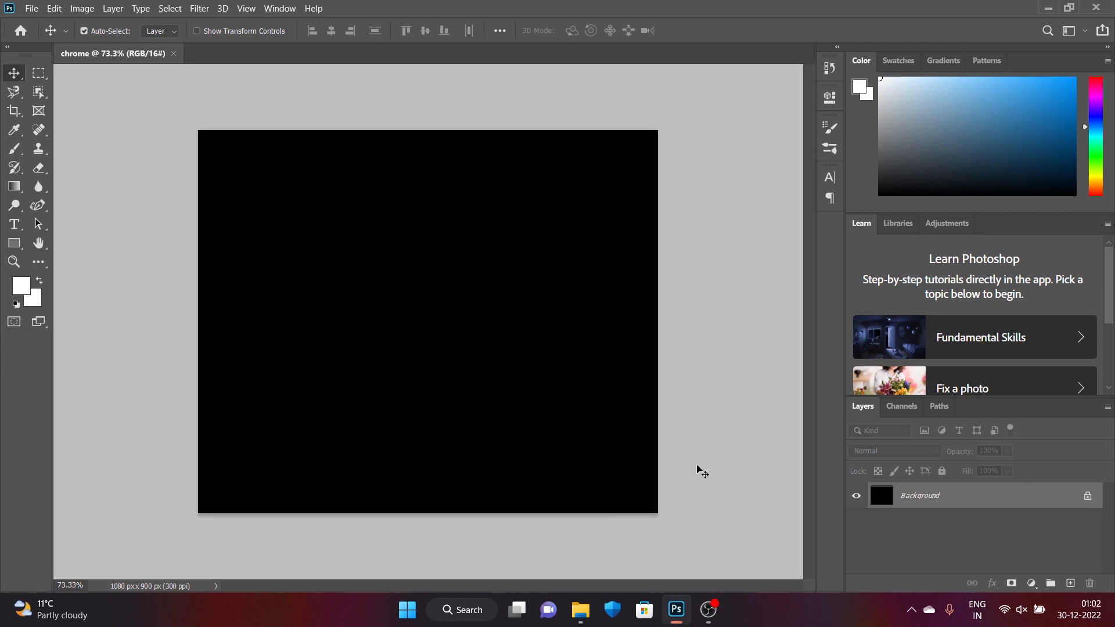
{"action": "left_click", "coordinate": [1031, 583]}
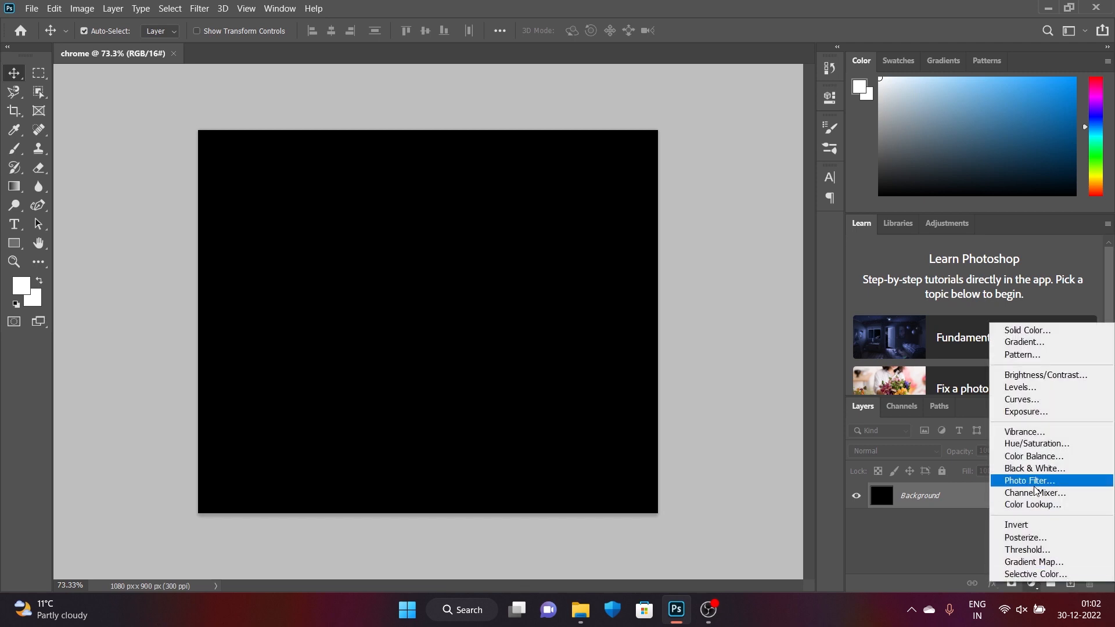
{"action": "left_click", "coordinate": [1064, 347]}
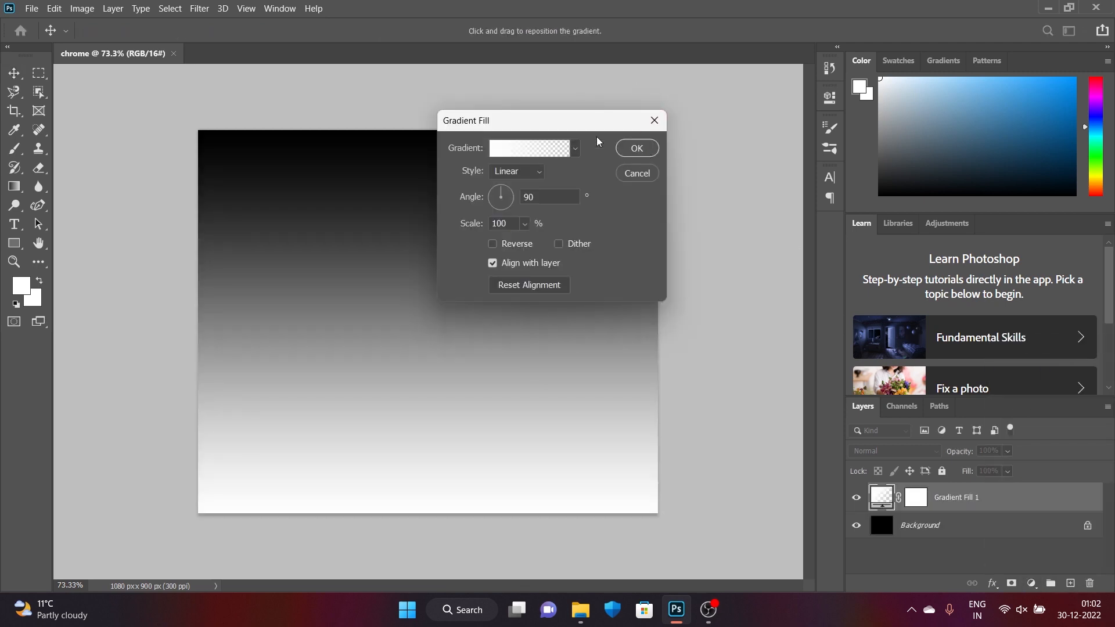
{"action": "left_click_drag", "start_coordinate": [597, 127], "coordinate": [710, 166]}
{"action": "left_click", "coordinate": [684, 188]}
{"action": "left_click", "coordinate": [719, 197]}
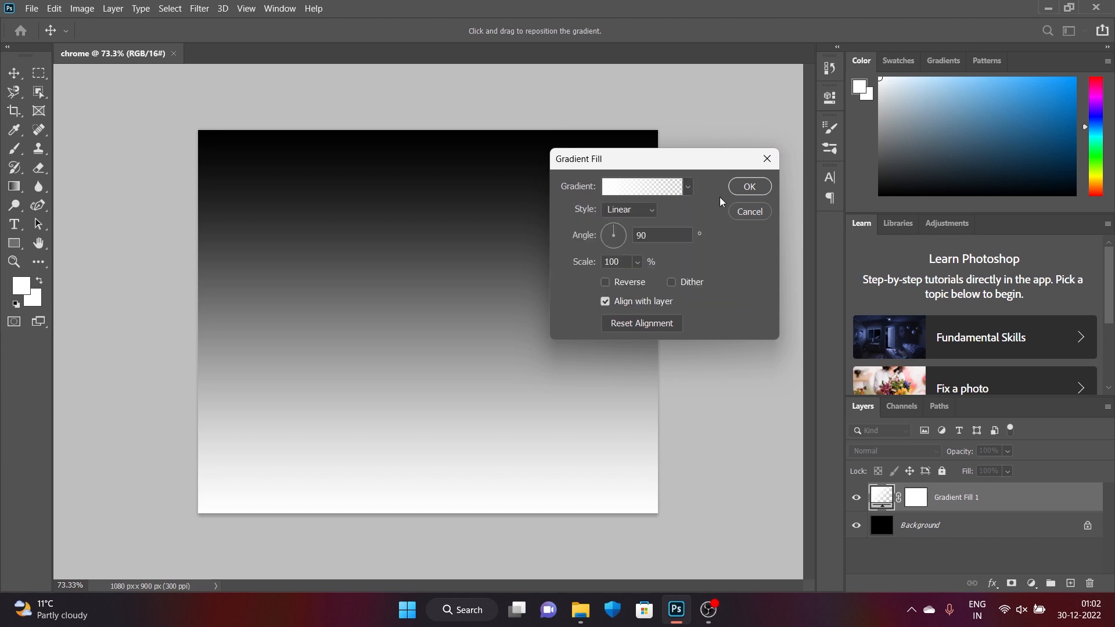
{"action": "left_click_drag", "start_coordinate": [614, 234], "coordinate": [616, 283]}
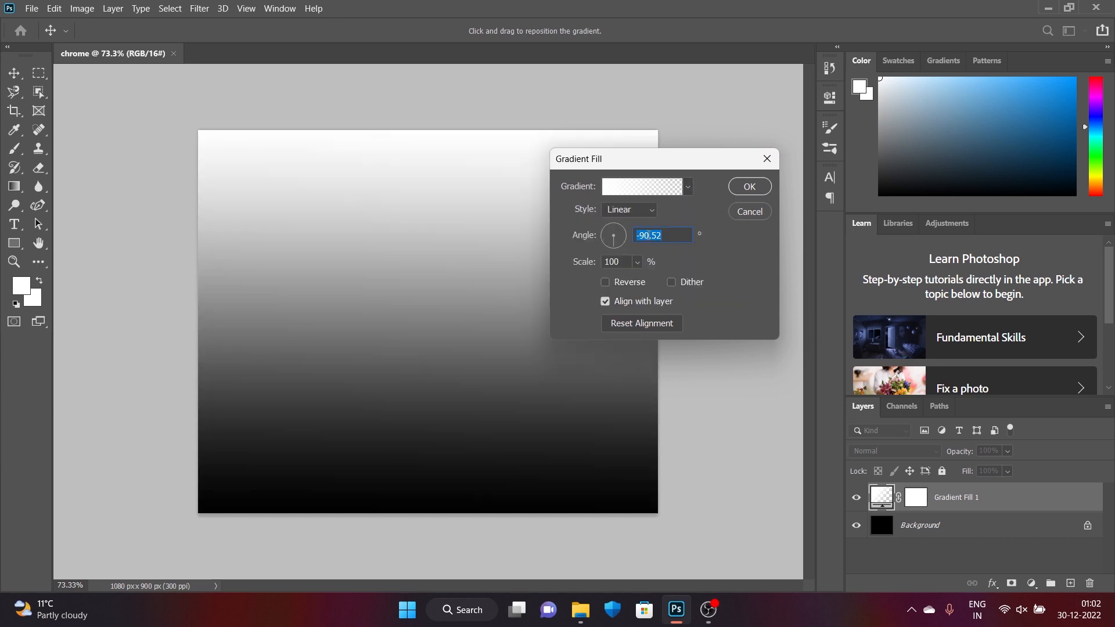
Edit the fill's gradient by moving the opacity midpoint to 27% with the transparent stop at the far end, and apply it.
{"action": "left_click", "coordinate": [668, 187]}
{"action": "left_click_drag", "start_coordinate": [849, 366], "coordinate": [841, 366]}
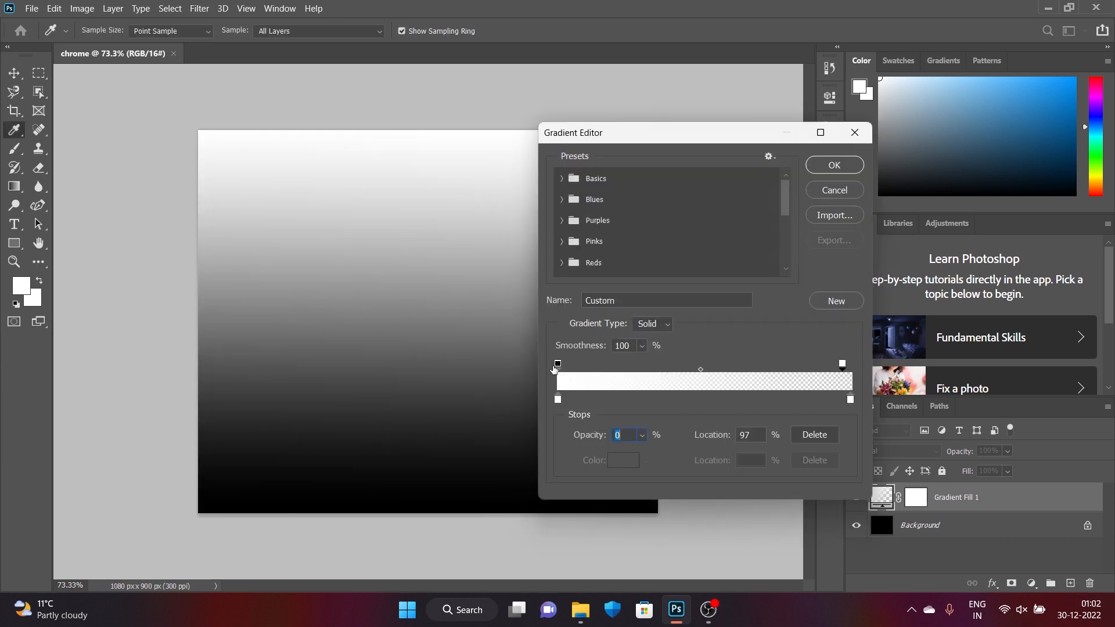
{"action": "mouse_move", "coordinate": [558, 365]}
{"action": "left_mouse_down"}
{"action": "mouse_move", "coordinate": [619, 366]}
{"action": "mouse_move", "coordinate": [558, 365]}
{"action": "left_mouse_up"}
{"action": "left_click_drag", "start_coordinate": [842, 365], "coordinate": [749, 365]}
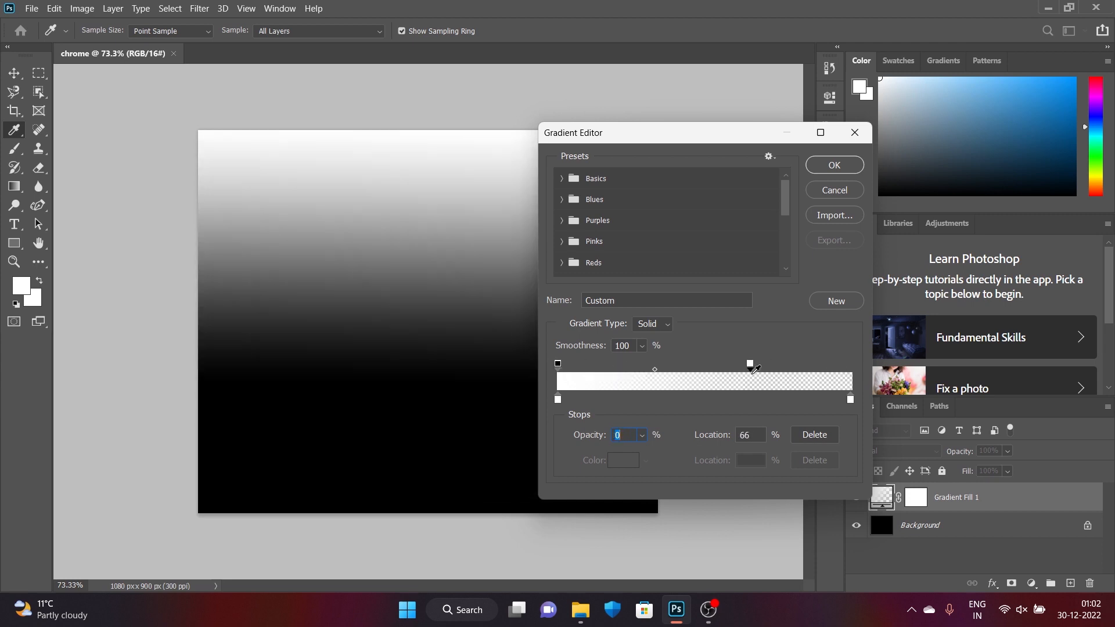
{"action": "left_click_drag", "start_coordinate": [653, 369], "coordinate": [611, 370]}
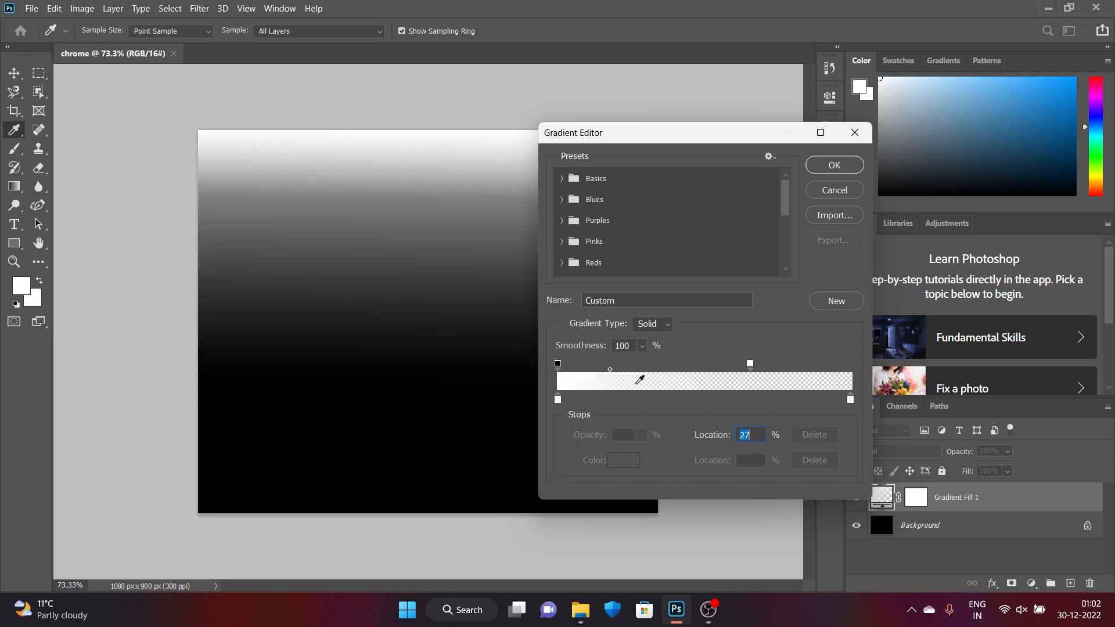
{"action": "left_click_drag", "start_coordinate": [749, 365], "coordinate": [862, 375]}
{"action": "left_click", "coordinate": [834, 165]}
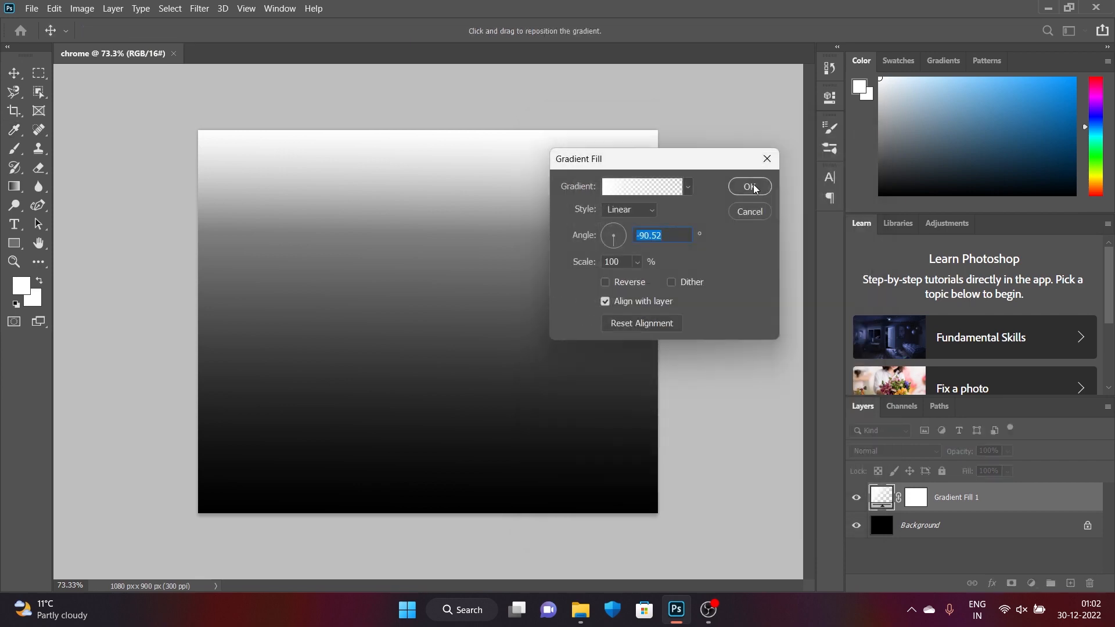
{"action": "left_click", "coordinate": [748, 185]}
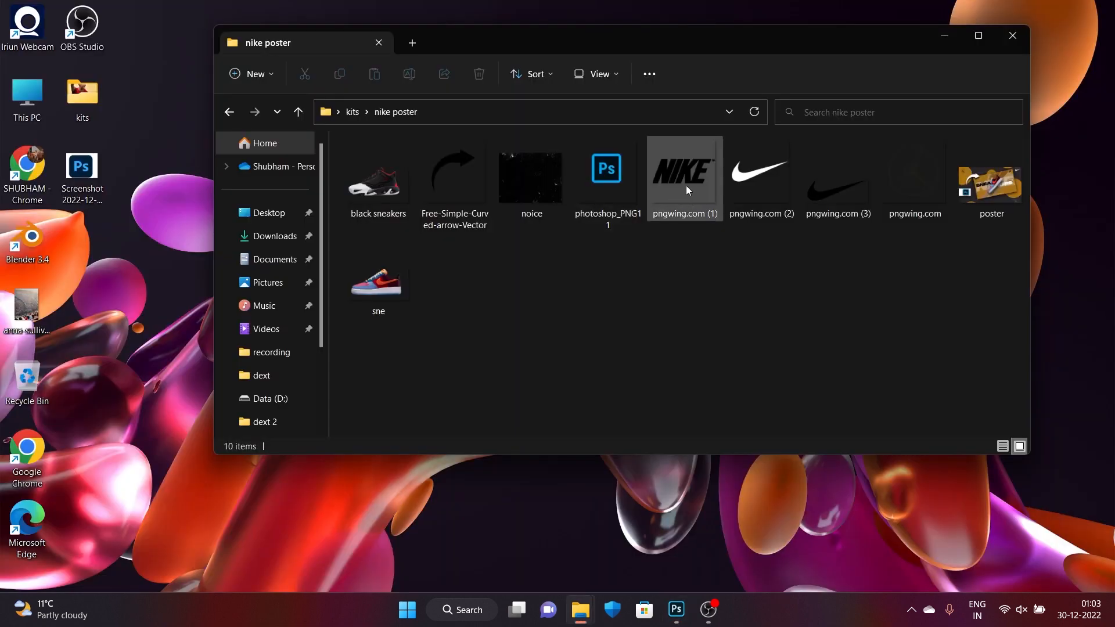
Place the NIKE logo file "pngwing.com (1)" into the document, scale it down, and position it near the canvas center.
{"action": "left_click_drag", "start_coordinate": [685, 176], "coordinate": [715, 311]}
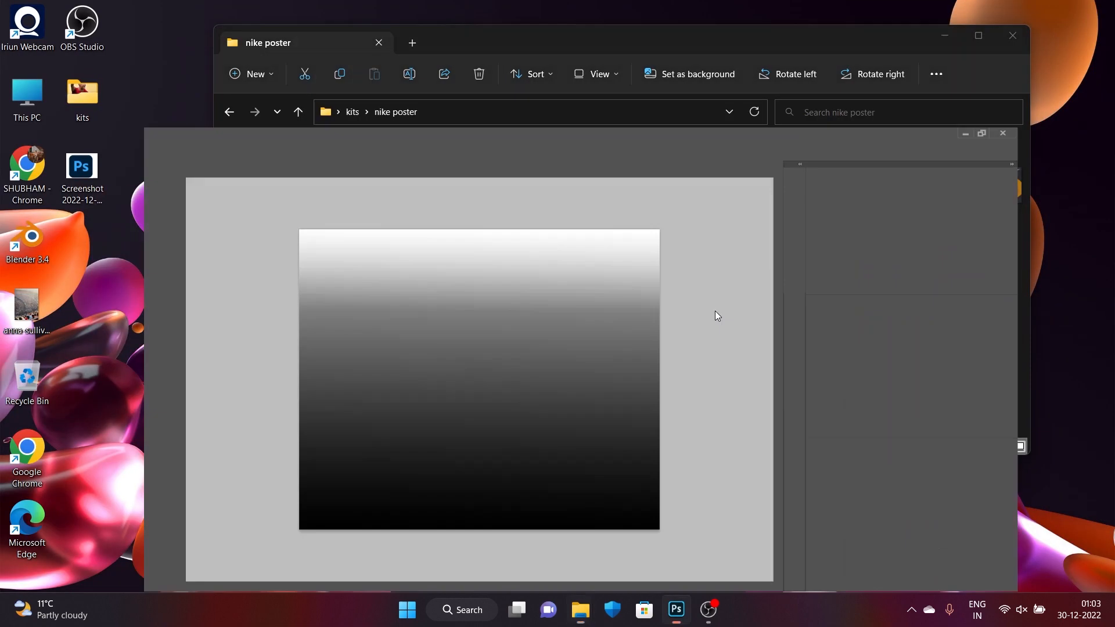
{"action": "left_click_drag", "start_coordinate": [618, 512], "coordinate": [575, 468]}
{"action": "left_click_drag", "start_coordinate": [475, 329], "coordinate": [509, 348]}
{"action": "left_click_drag", "start_coordinate": [608, 493], "coordinate": [547, 432]}
{"action": "left_click_drag", "start_coordinate": [429, 315], "coordinate": [450, 379]}
{"action": "left_click", "coordinate": [703, 31]}
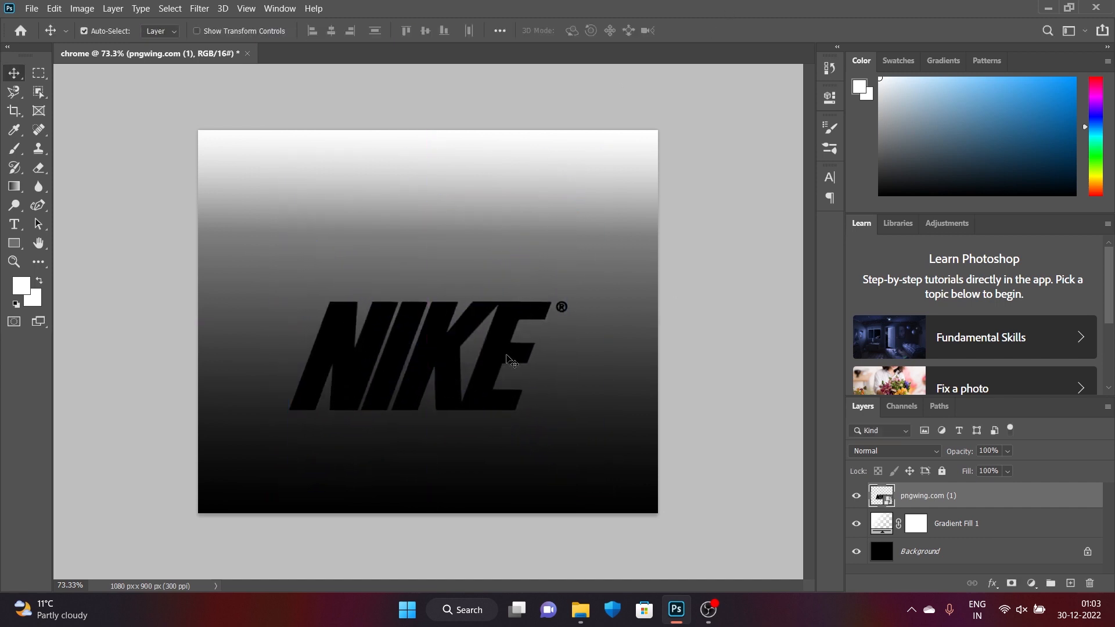
{"action": "left_click_drag", "start_coordinate": [510, 356], "coordinate": [507, 307]}
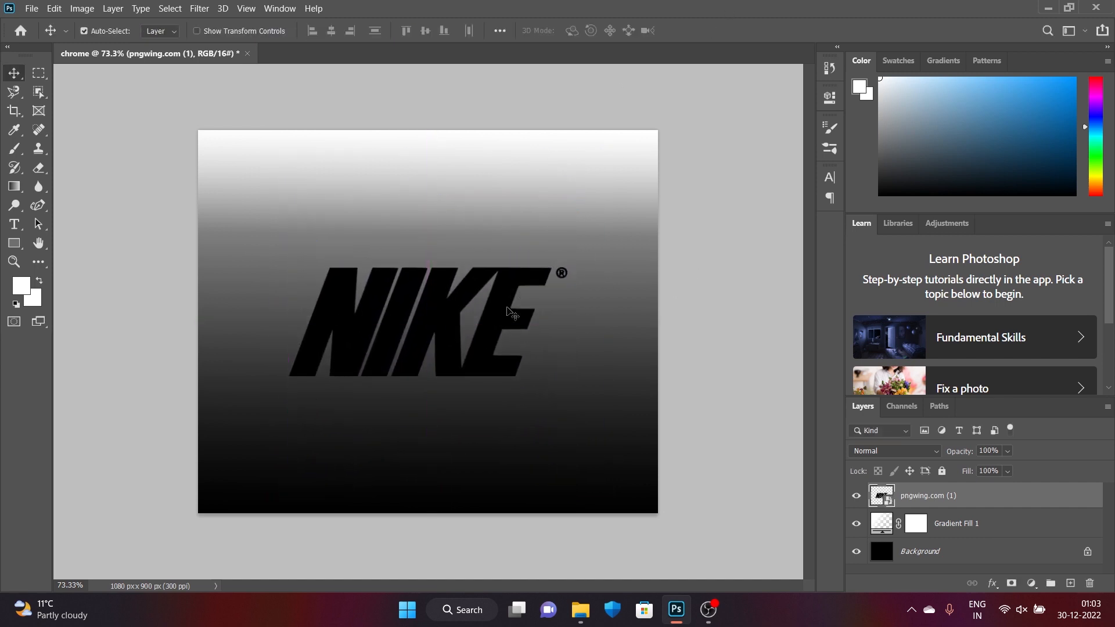
Apply a light gray Color Overlay at 100% opacity to the NIKE logo layer.
{"action": "left_click", "coordinate": [992, 583]}
{"action": "left_click", "coordinate": [1009, 531]}
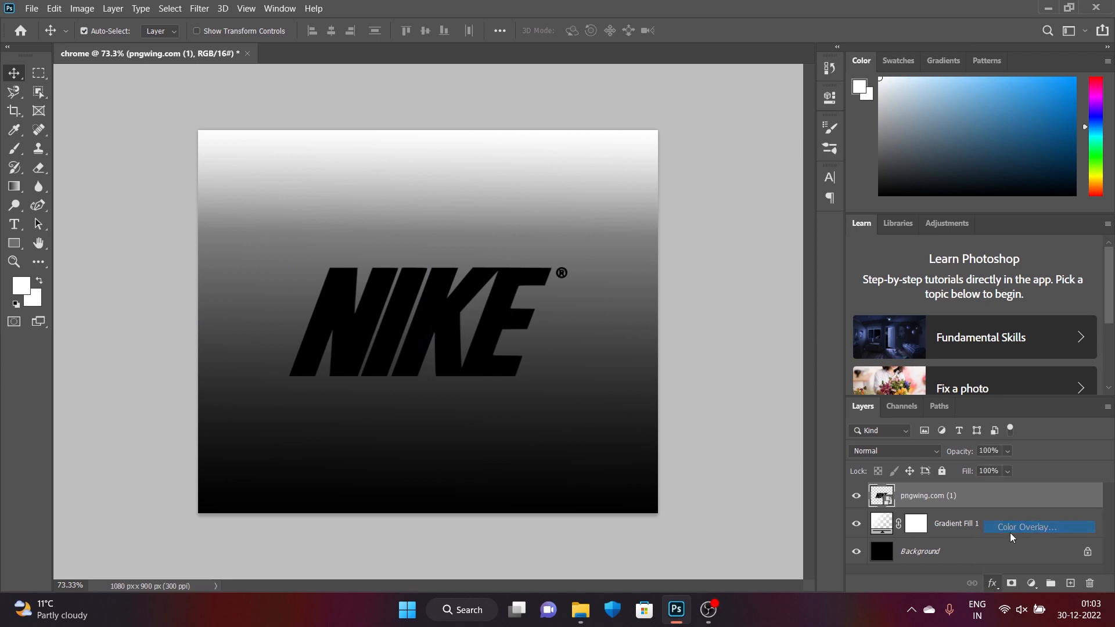
{"action": "left_click", "coordinate": [894, 293]}
{"action": "mouse_move", "coordinate": [848, 333]}
{"action": "left_mouse_down"}
{"action": "mouse_move", "coordinate": [668, 393]}
{"action": "mouse_move", "coordinate": [657, 326]}
{"action": "mouse_move", "coordinate": [662, 342]}
{"action": "mouse_move", "coordinate": [715, 320]}
{"action": "mouse_move", "coordinate": [706, 332]}
{"action": "mouse_move", "coordinate": [700, 276]}
{"action": "mouse_move", "coordinate": [691, 299]}
{"action": "left_mouse_up"}
{"action": "left_click", "coordinate": [1051, 239]}
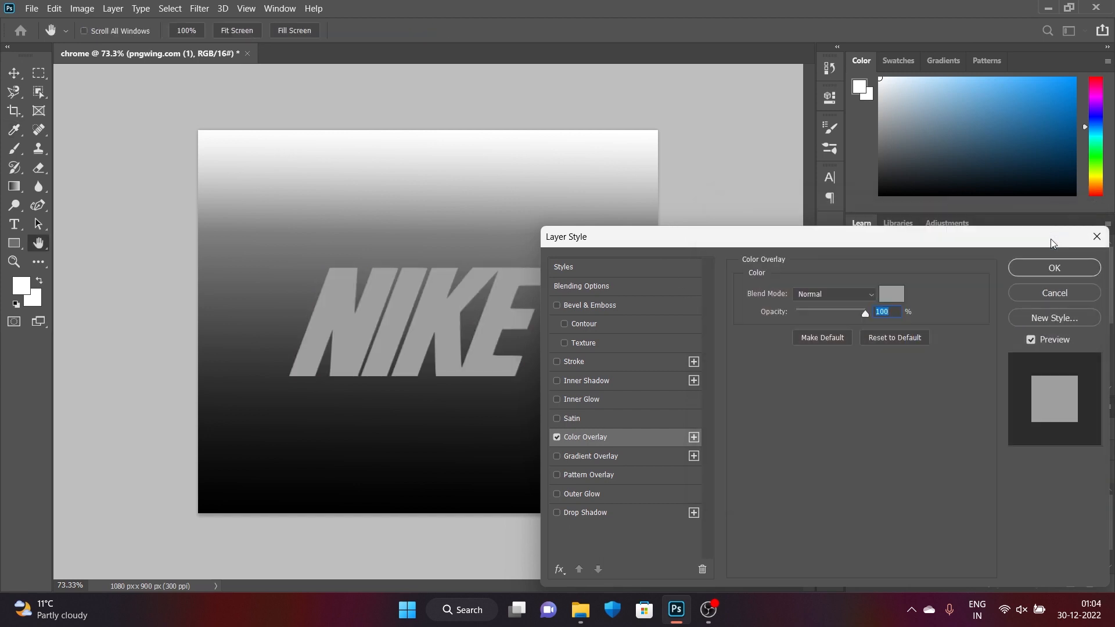
{"action": "left_click", "coordinate": [1043, 267]}
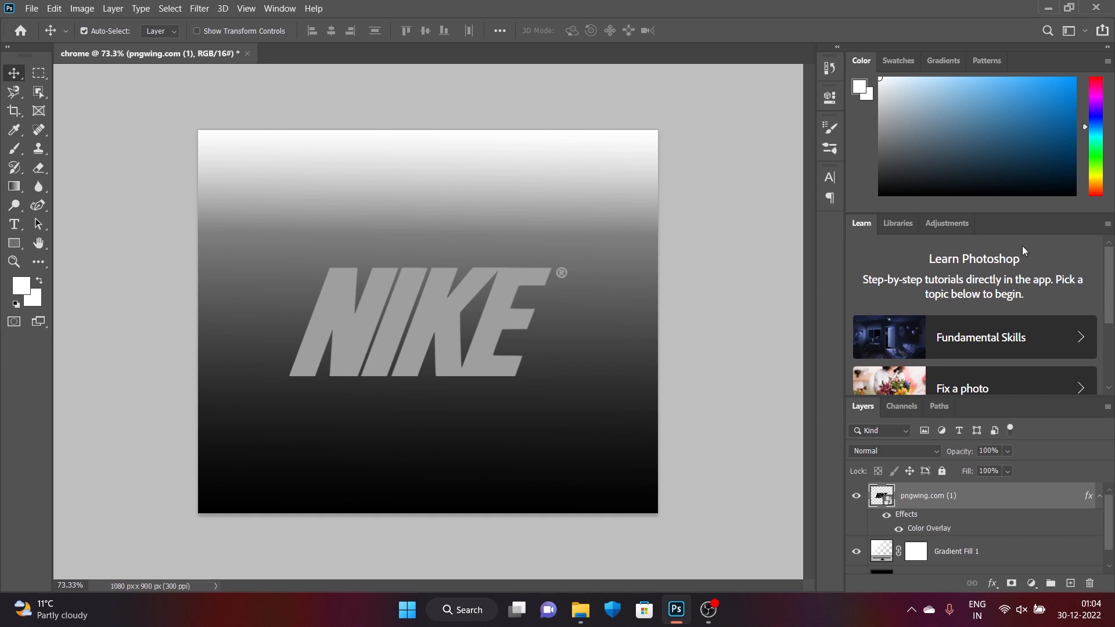
Convert the gray logo layer to a smart object and duplicate it.
{"action": "right_click", "coordinate": [941, 495]}
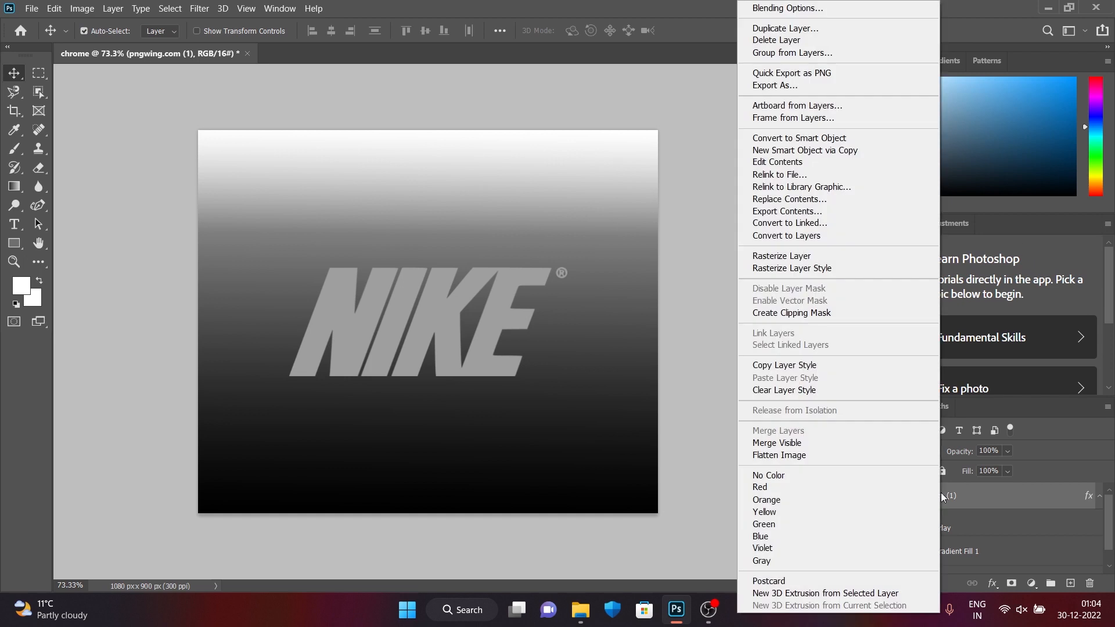
{"action": "left_click", "coordinate": [856, 137]}
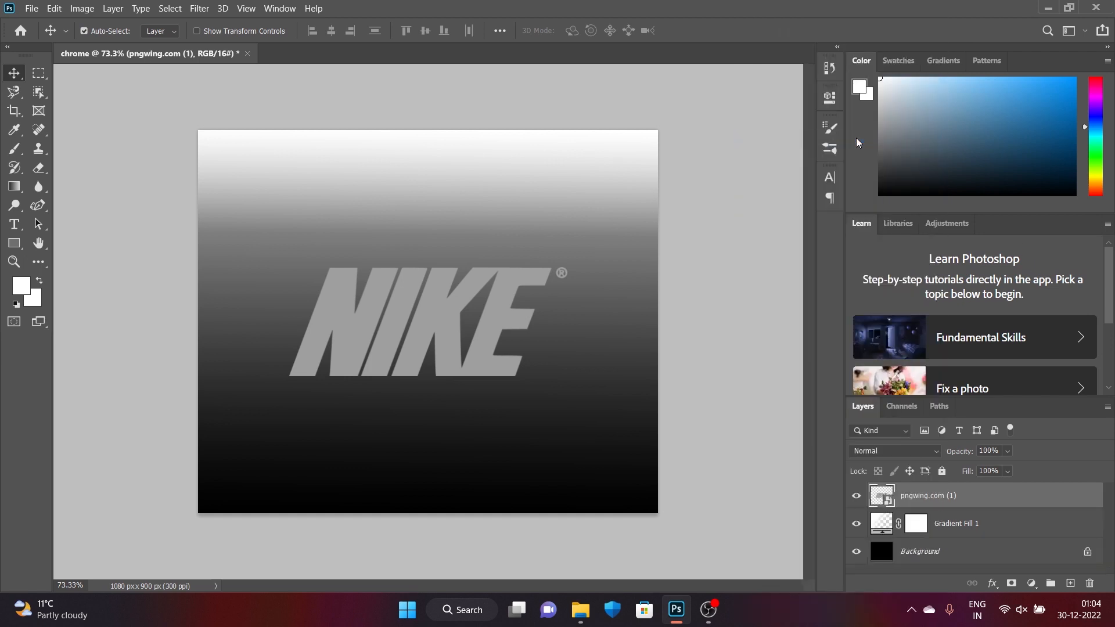
{"action": "key", "text": "ctrl+j"}
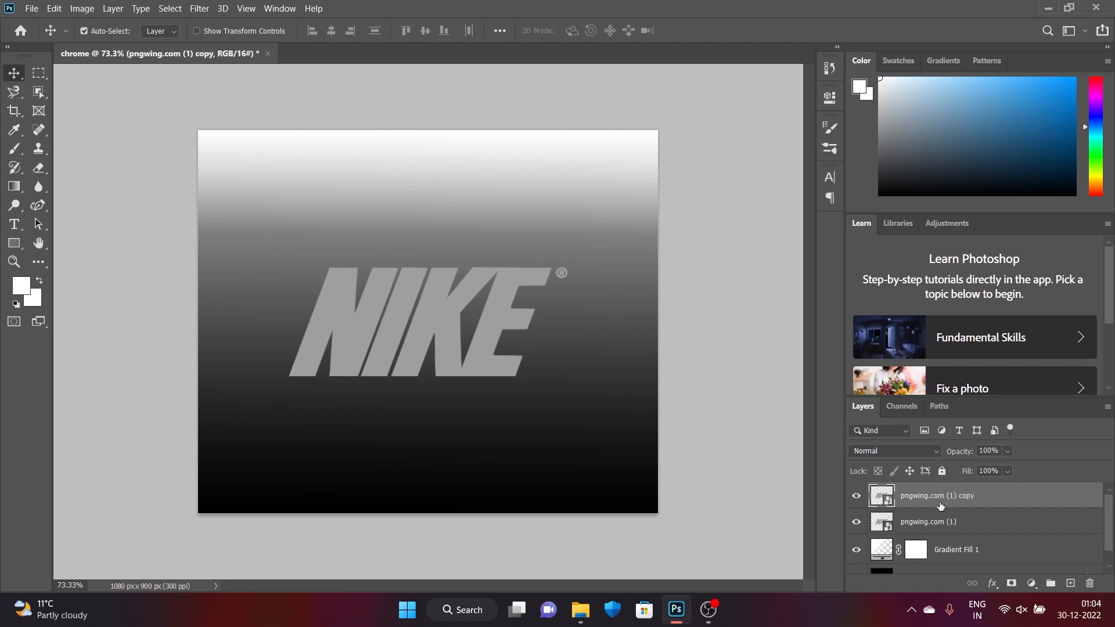
{"action": "double_click", "coordinate": [882, 497]}
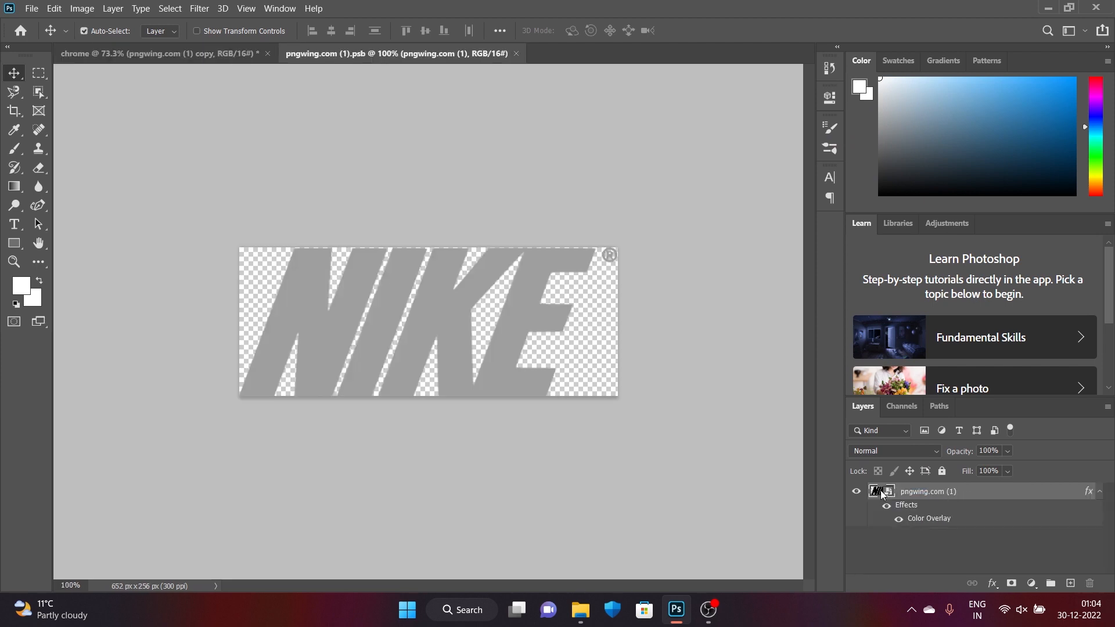
{"action": "left_click", "coordinate": [515, 53]}
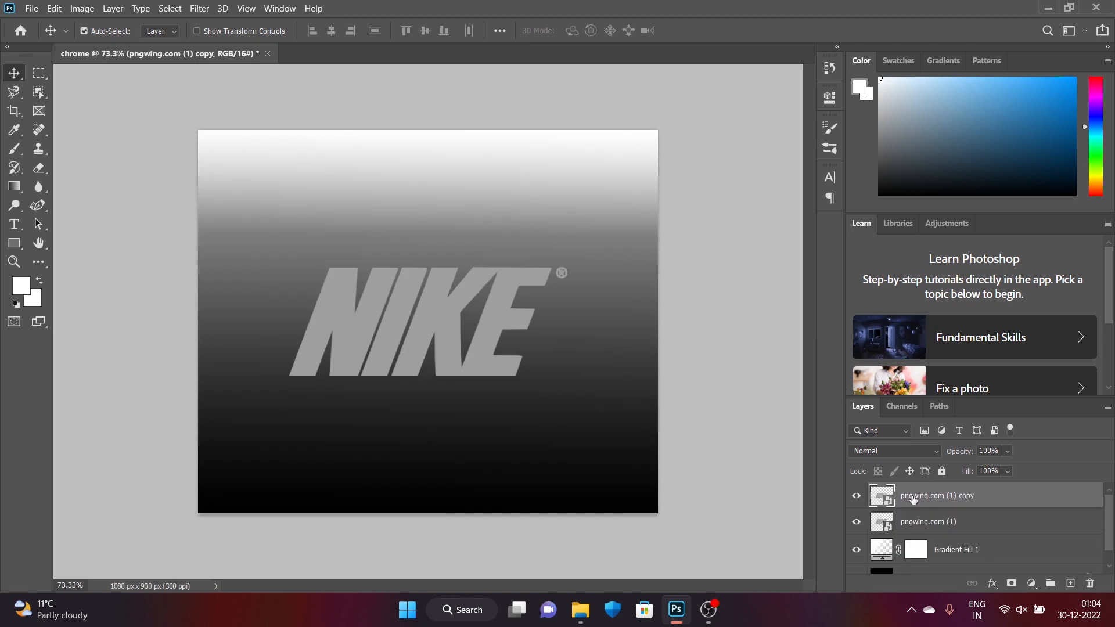
Set the fill opacity of the duplicated logo layer to 0% in its blending options.
{"action": "double_click", "coordinate": [1025, 499]}
{"action": "left_click_drag", "start_coordinate": [831, 235], "coordinate": [653, 146]}
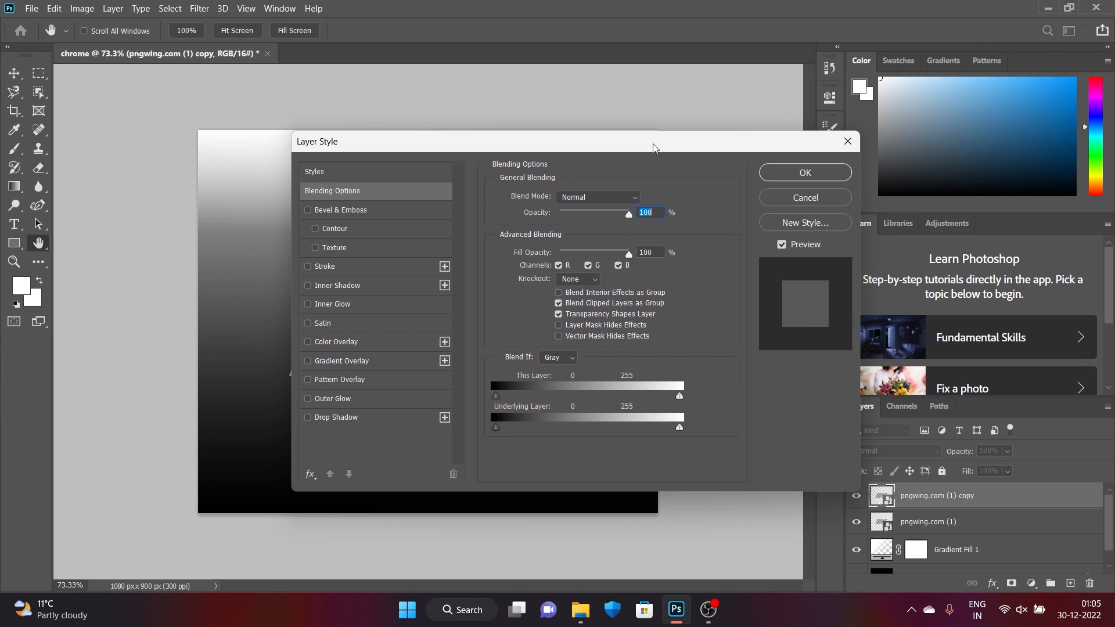
{"action": "left_click_drag", "start_coordinate": [628, 253], "coordinate": [495, 279]}
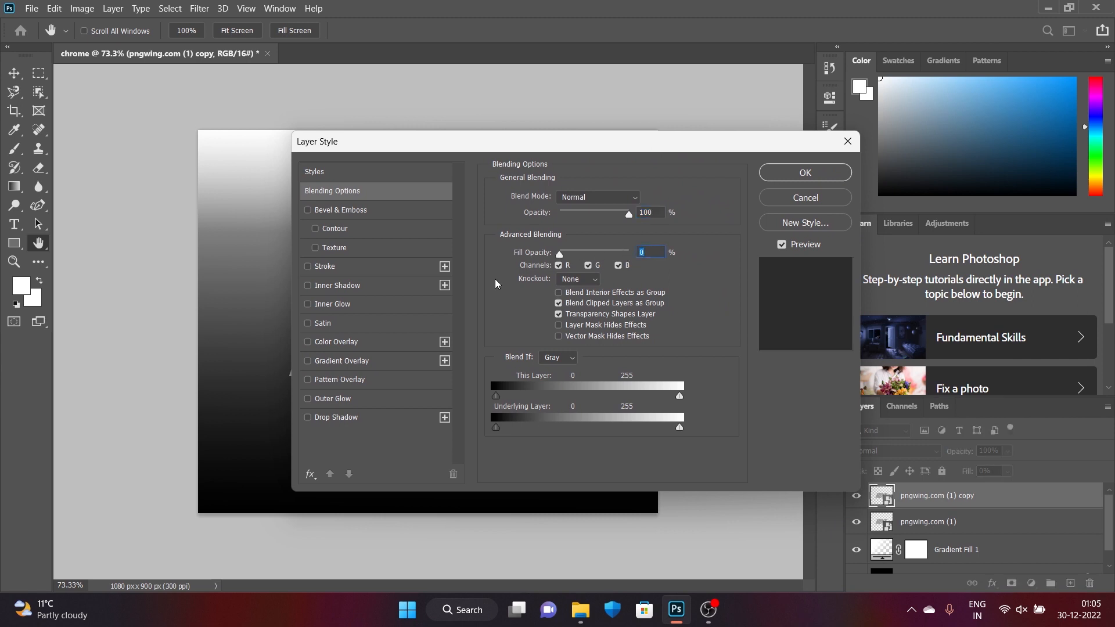
Apply Bevel & Emboss to the logo copy with depth 1000%, size 29 px and shading angle 180°.
{"action": "left_click", "coordinate": [391, 210]}
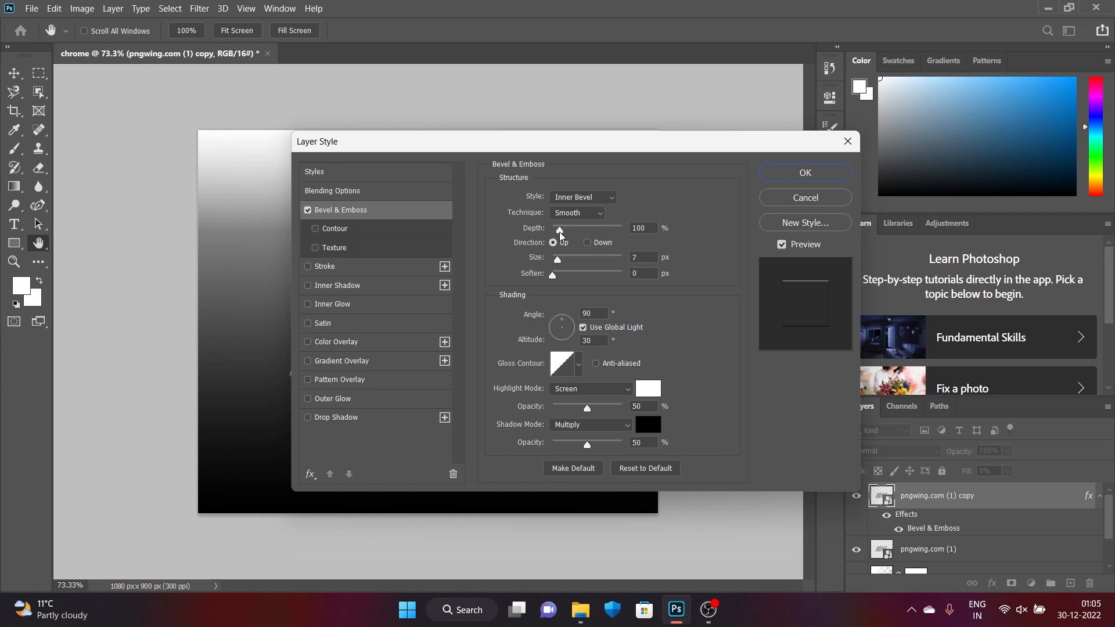
{"action": "left_click_drag", "start_coordinate": [559, 231], "coordinate": [623, 230]}
{"action": "left_click_drag", "start_coordinate": [687, 150], "coordinate": [871, 152]}
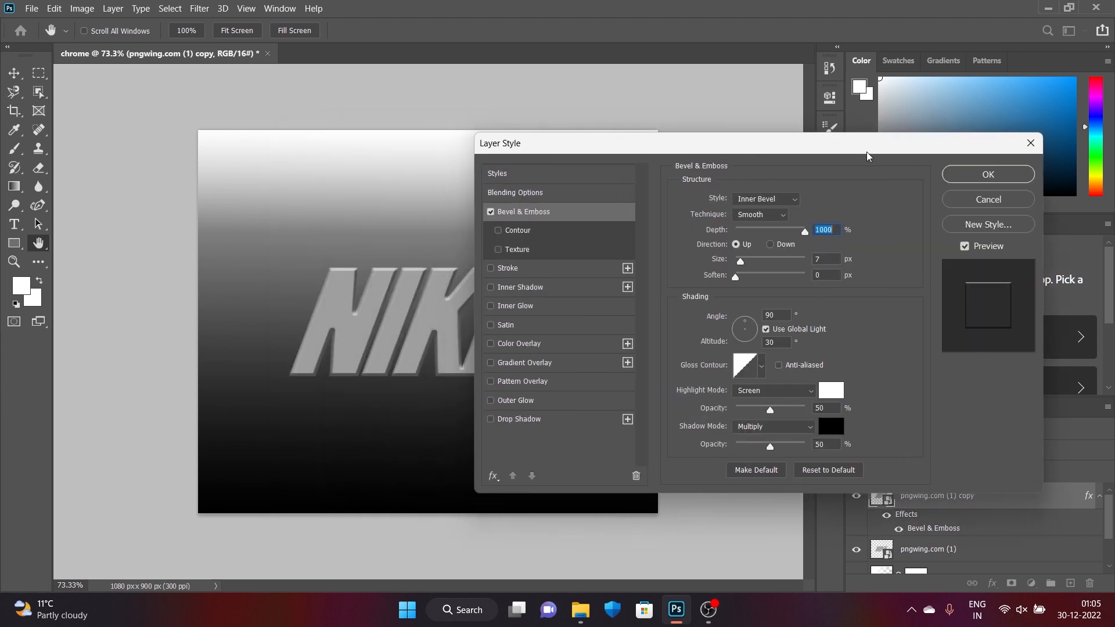
{"action": "left_click_drag", "start_coordinate": [741, 261], "coordinate": [747, 262]}
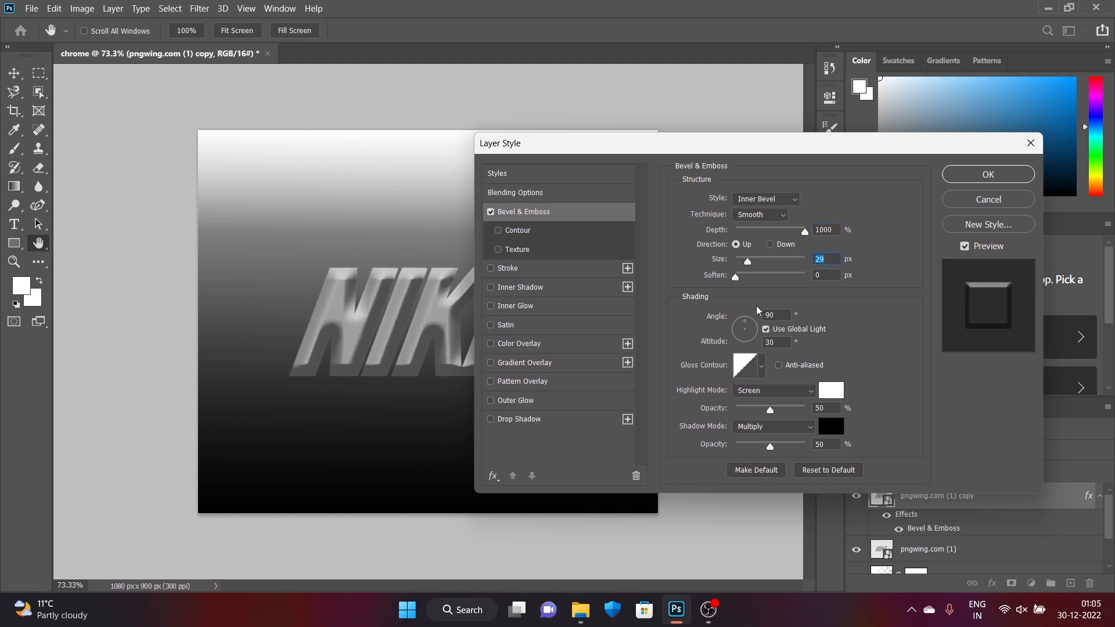
{"action": "type", "text": "180"}
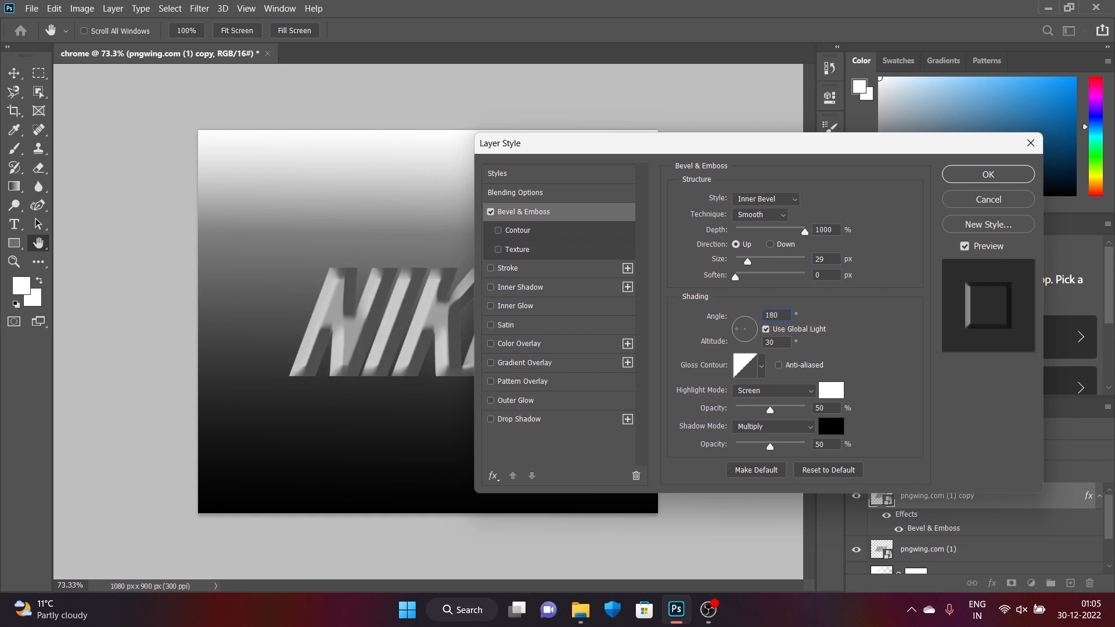
{"action": "key", "text": "Return"}
Change the logo copy's Bevel & Emboss gloss contour to the two-peaked Ring preset and apply it.
{"action": "double_click", "coordinate": [1015, 504]}
{"action": "left_click", "coordinate": [565, 213]}
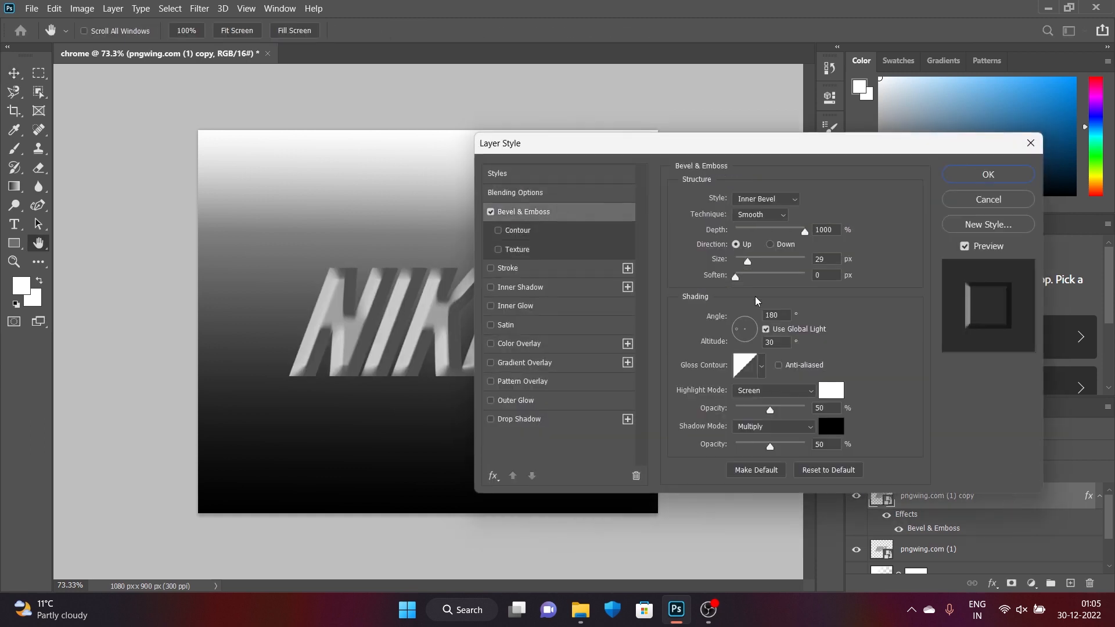
{"action": "left_click", "coordinate": [761, 366]}
{"action": "left_click", "coordinate": [698, 422]}
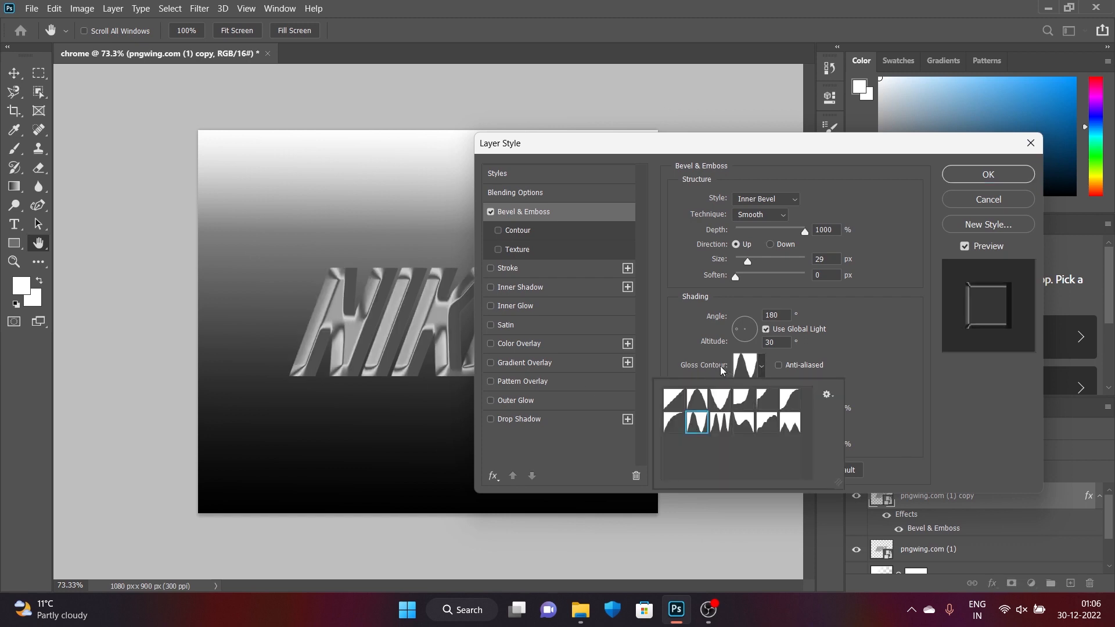
{"action": "left_click", "coordinate": [856, 351]}
{"action": "left_click", "coordinate": [985, 174]}
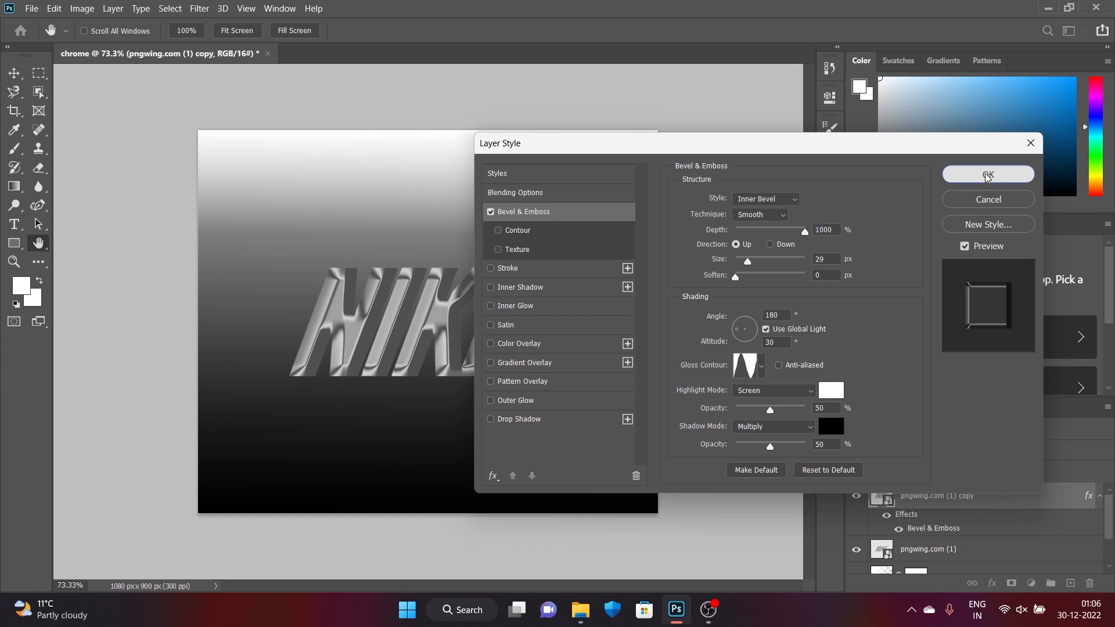
Duplicate the beveled logo copy and clear the layer style from the new duplicate.
{"action": "left_click_drag", "start_coordinate": [491, 325], "coordinate": [498, 325]}
{"action": "key", "text": "ctrl+j"}
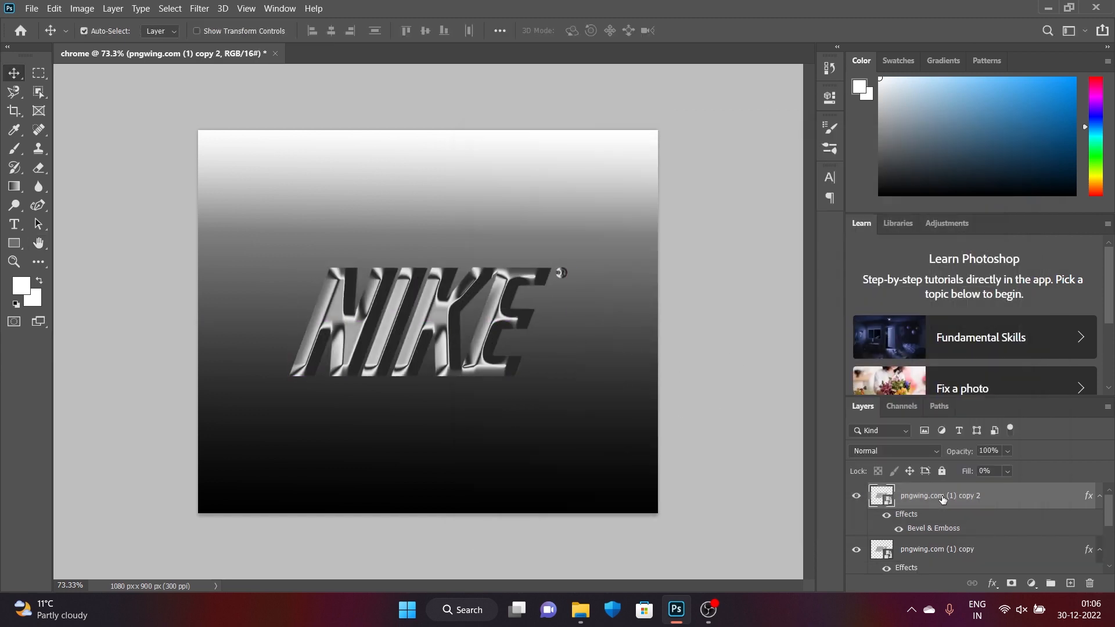
{"action": "right_click", "coordinate": [980, 498]}
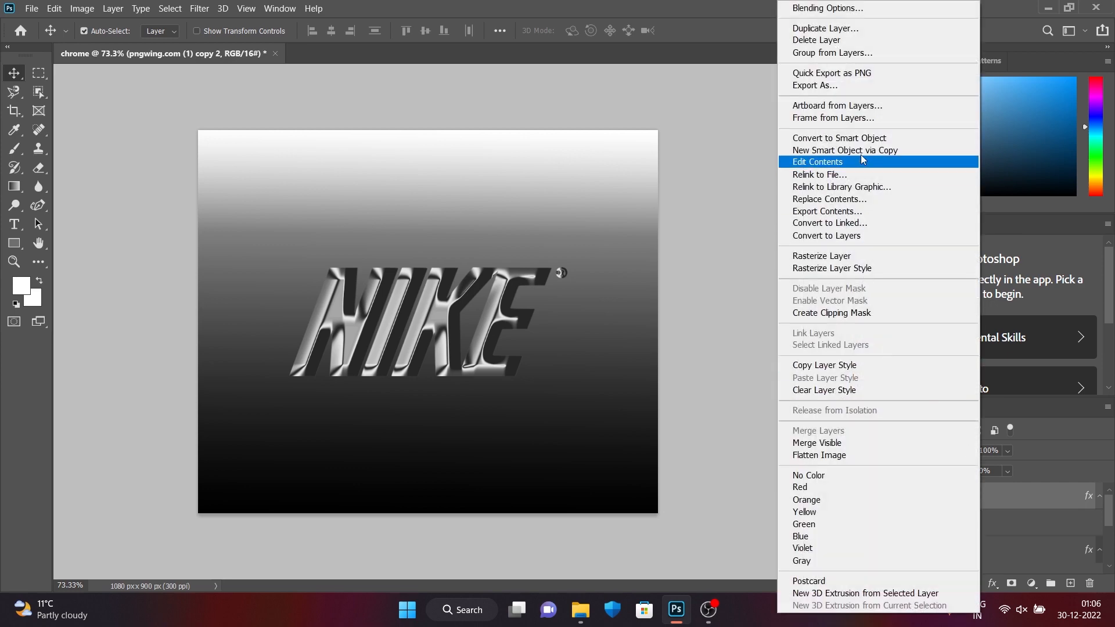
{"action": "left_click", "coordinate": [864, 390]}
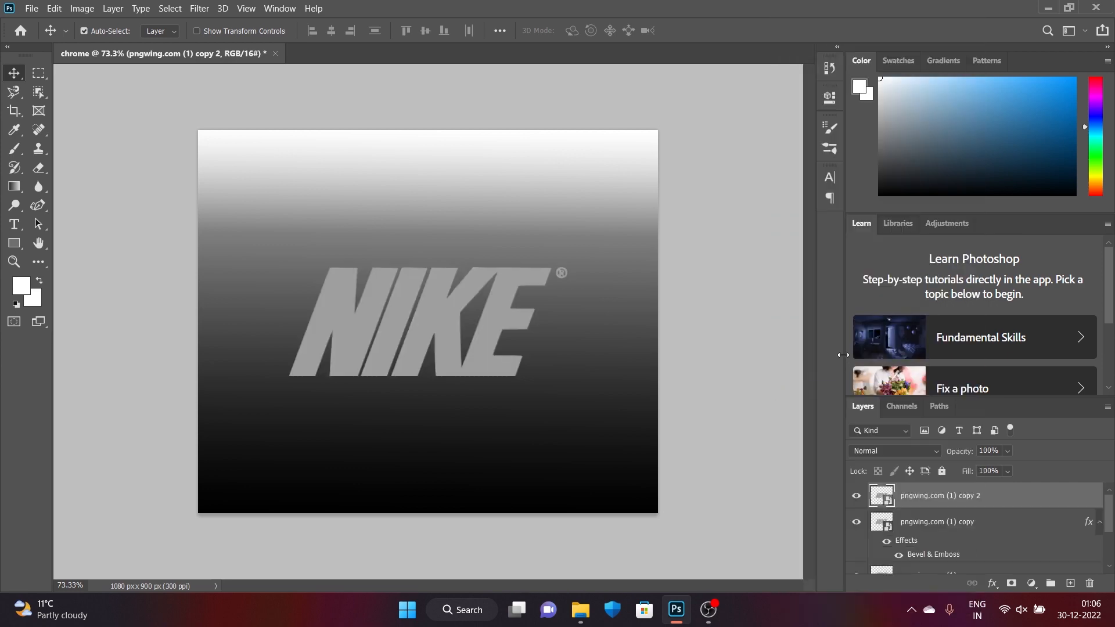
Set the second logo copy's fill opacity to 0% and add a 15 px white inside stroke.
{"action": "double_click", "coordinate": [1040, 504]}
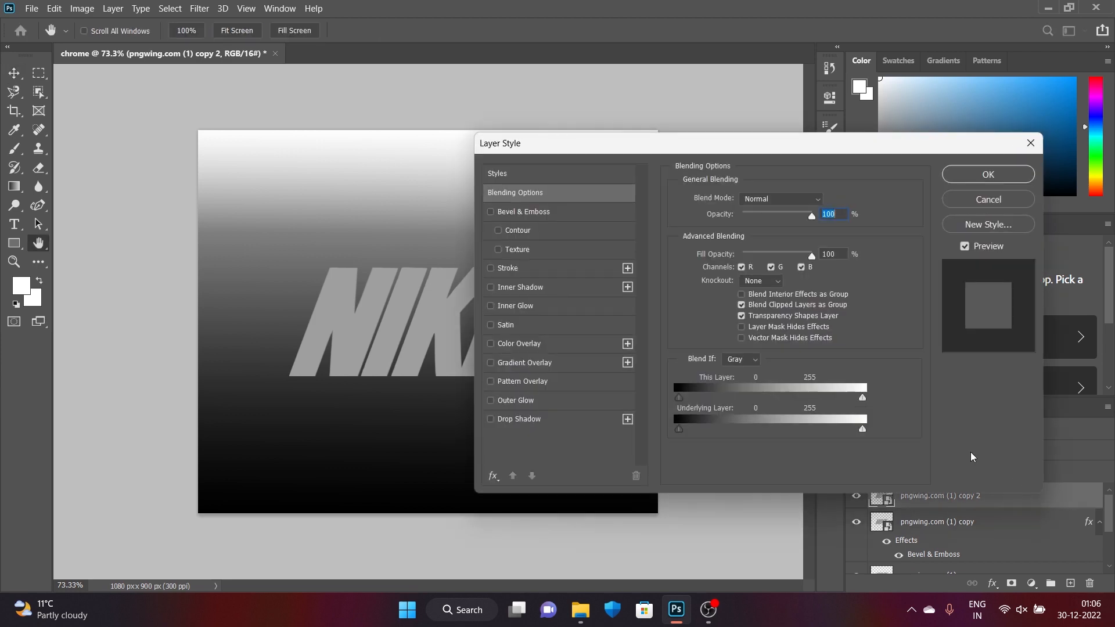
{"action": "left_click_drag", "start_coordinate": [811, 255], "coordinate": [621, 267]}
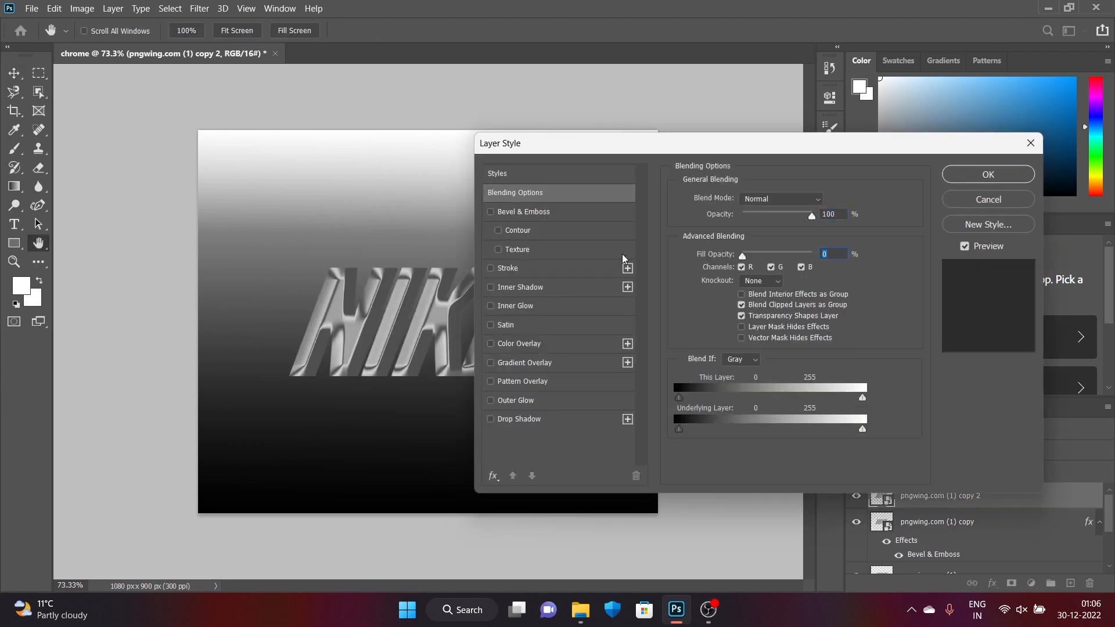
{"action": "left_click", "coordinate": [542, 270]}
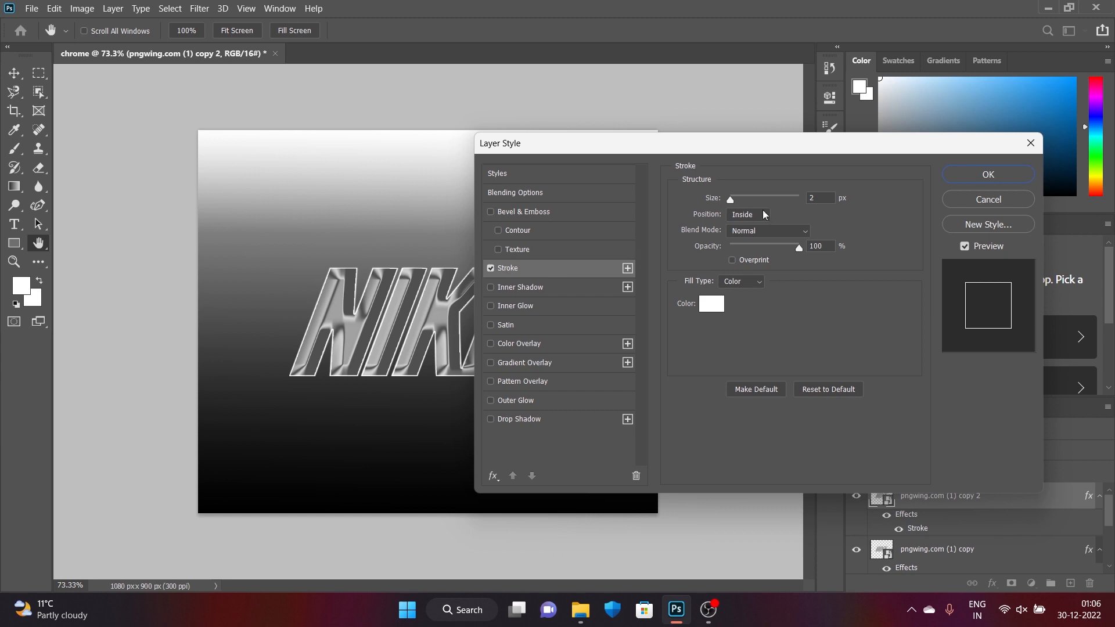
{"action": "double_click", "coordinate": [820, 198]}
{"action": "type", "text": "15"}
{"action": "key", "text": "Return"}
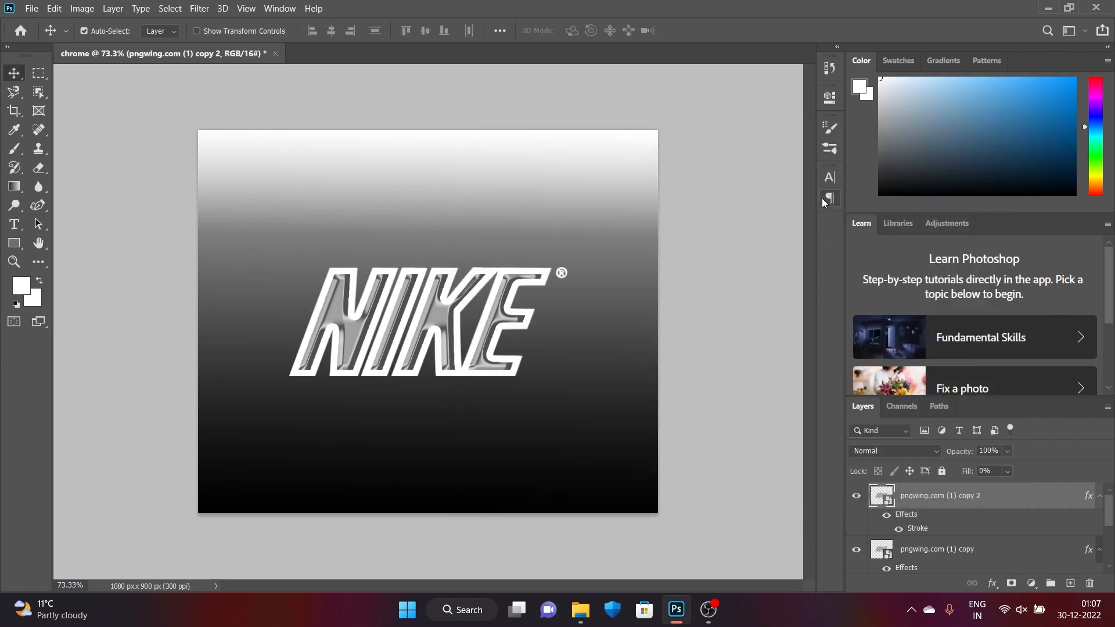
Change the second logo copy's stroke fill type from a solid color to Gradient.
{"action": "double_click", "coordinate": [1026, 495]}
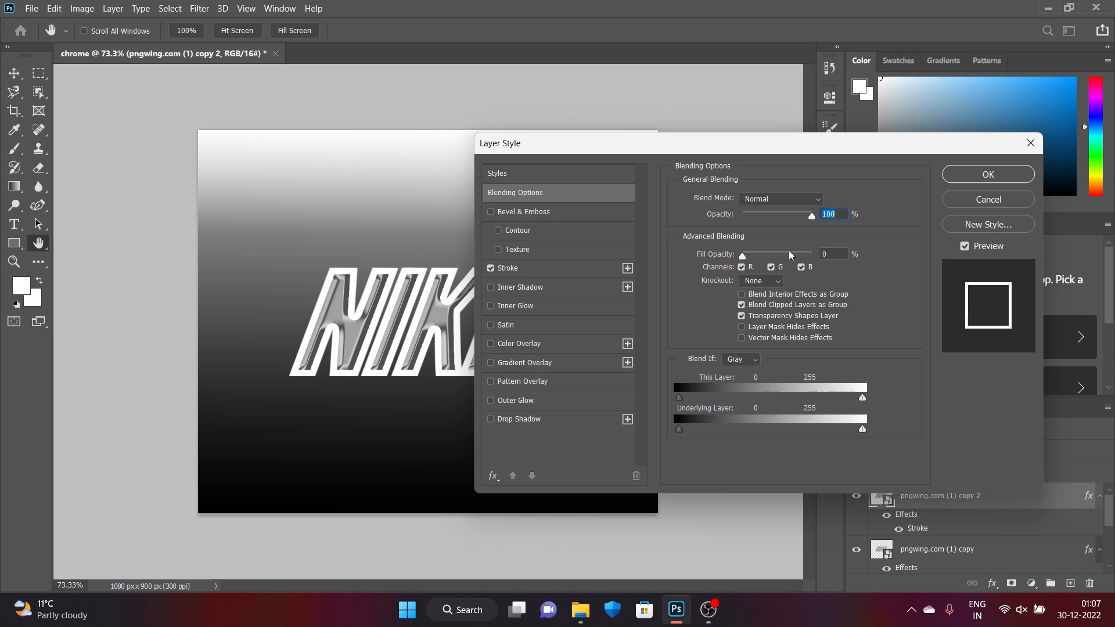
{"action": "left_click", "coordinate": [1031, 143]}
{"action": "double_click", "coordinate": [917, 528]}
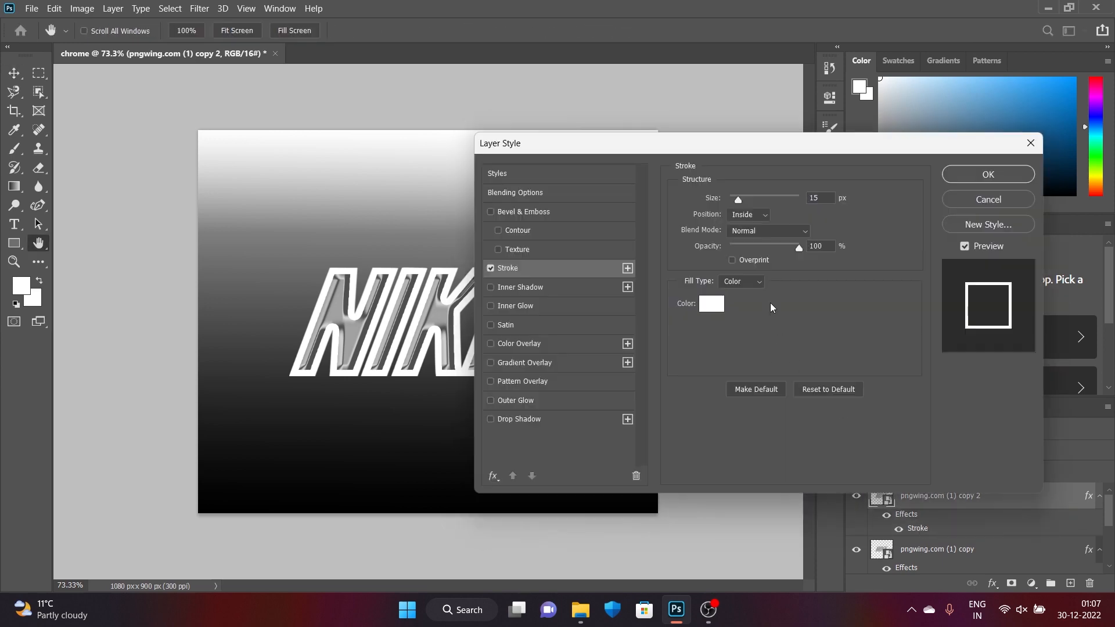
{"action": "left_click", "coordinate": [757, 283]}
{"action": "left_click", "coordinate": [755, 304]}
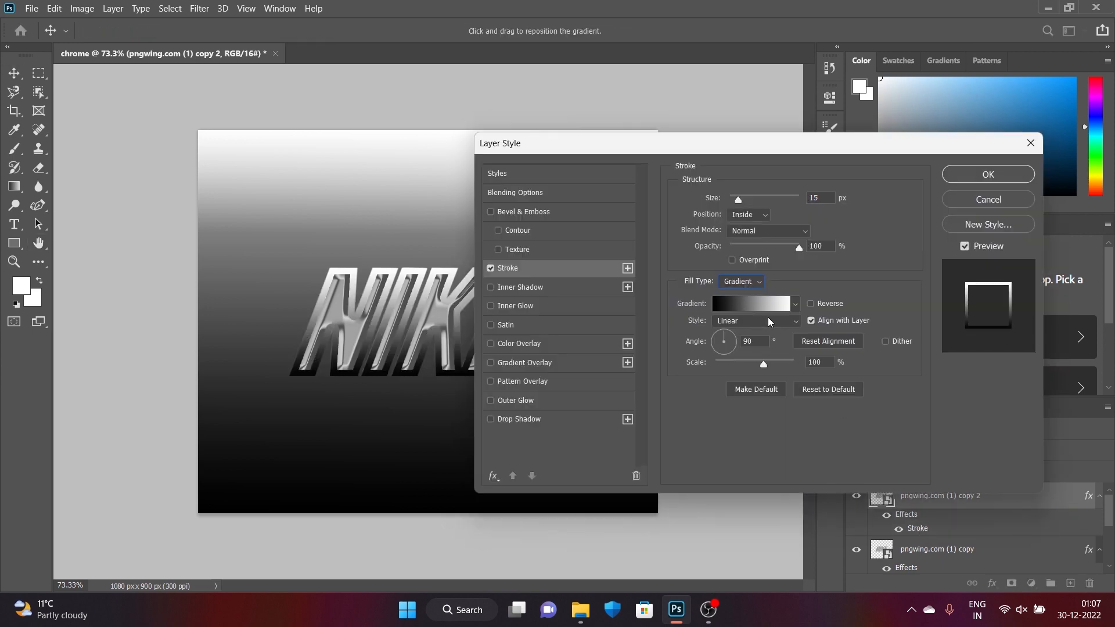
Change the starting color stop of the stroke gradient to dark gray 393838.
{"action": "left_click", "coordinate": [757, 304]}
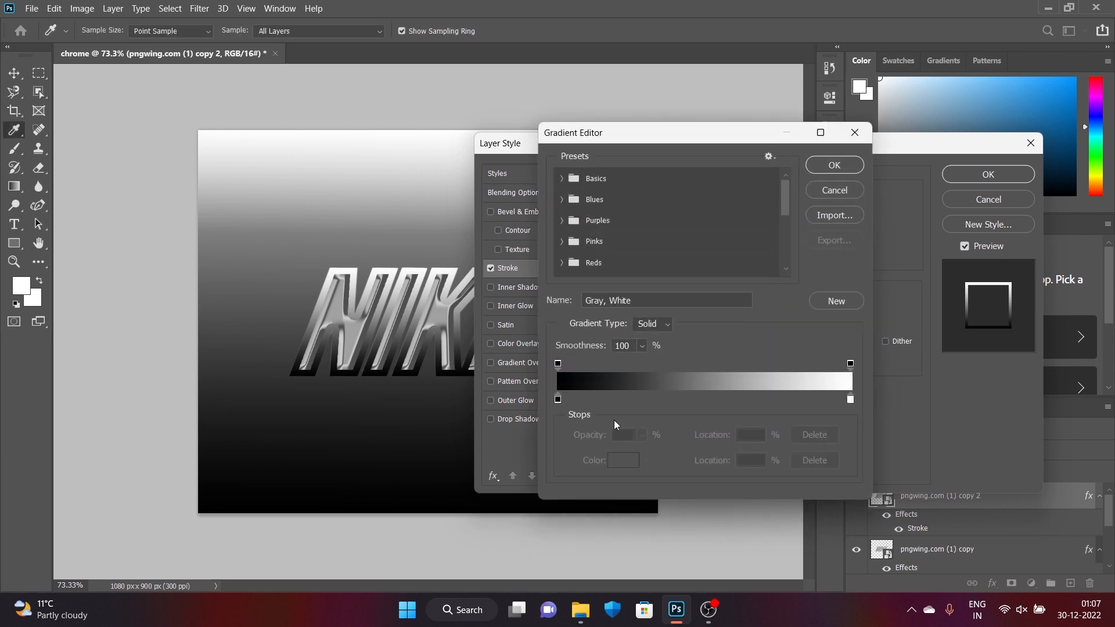
{"action": "left_click", "coordinate": [557, 399]}
{"action": "left_click", "coordinate": [623, 460]}
{"action": "left_click", "coordinate": [725, 389]}
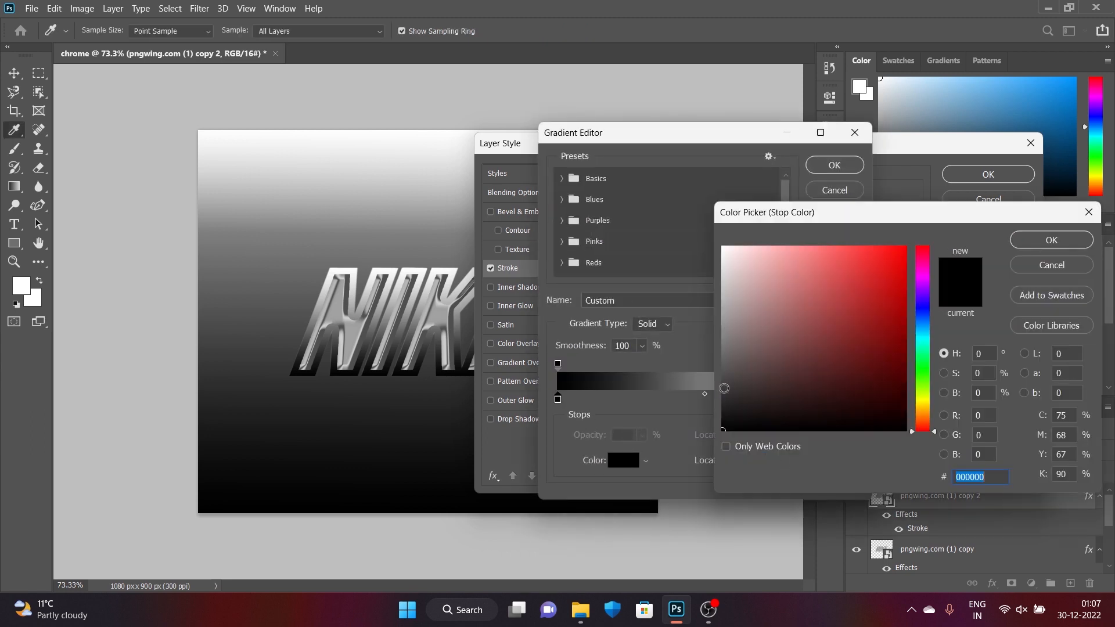
{"action": "left_click", "coordinate": [1052, 241]}
Add a color stop at 52% of the stroke gradient and color it light gray bab9b9.
{"action": "left_click", "coordinate": [703, 393]}
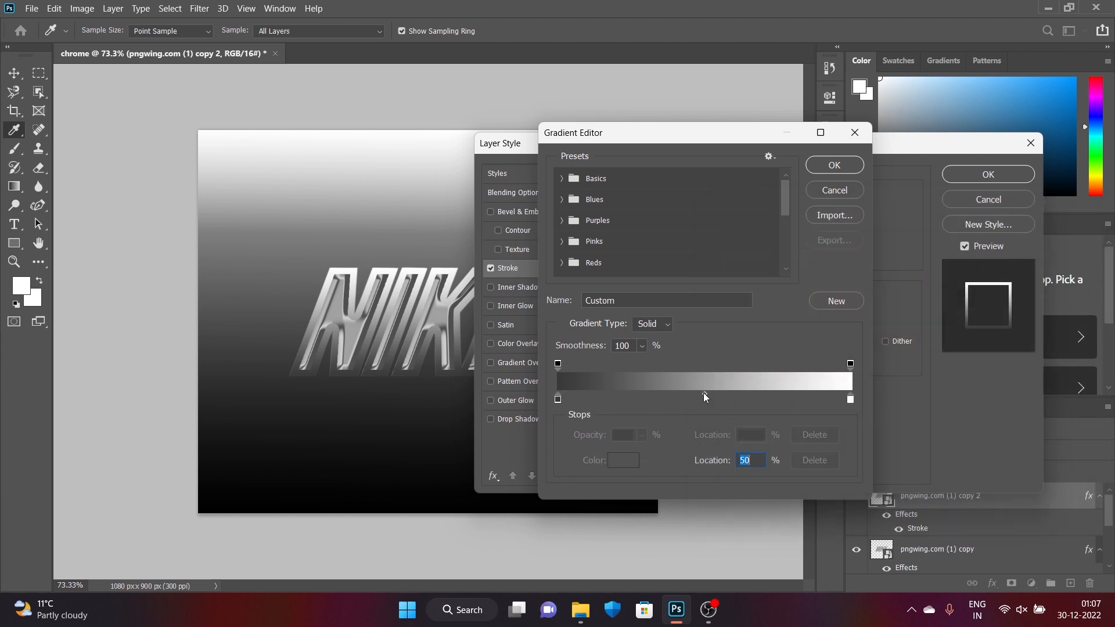
{"action": "left_click", "coordinate": [710, 397]}
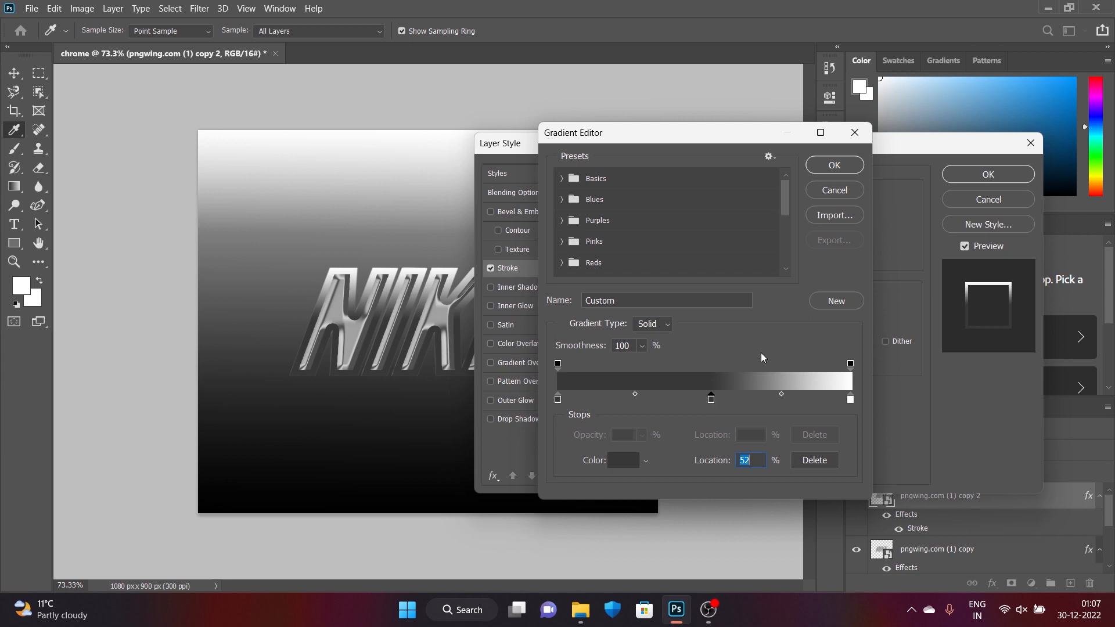
{"action": "left_click", "coordinate": [622, 460]}
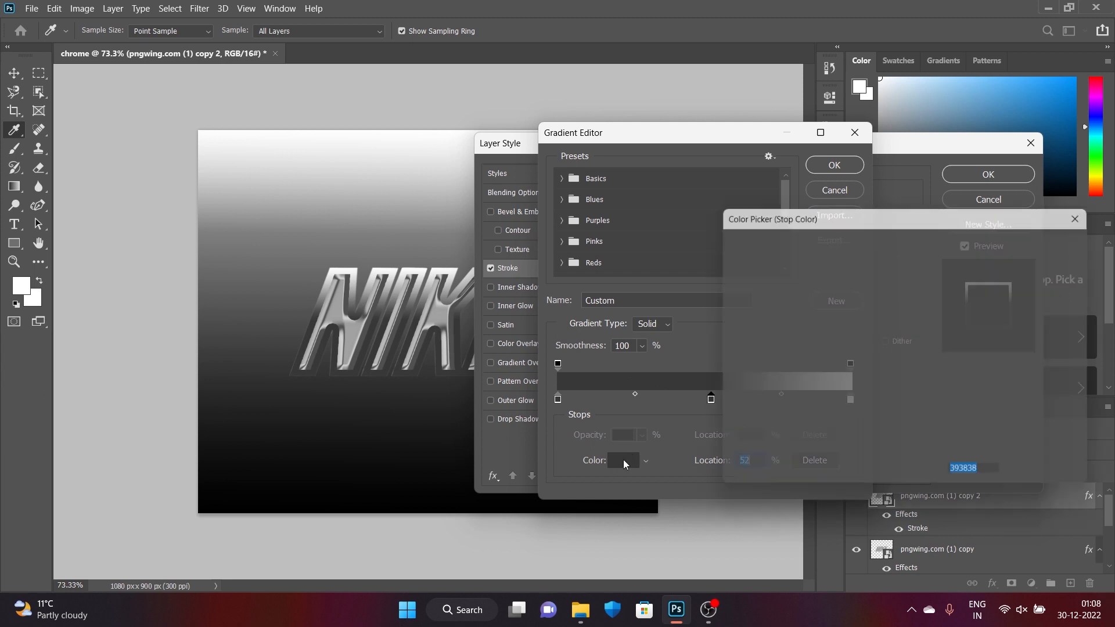
{"action": "left_click", "coordinate": [723, 296]}
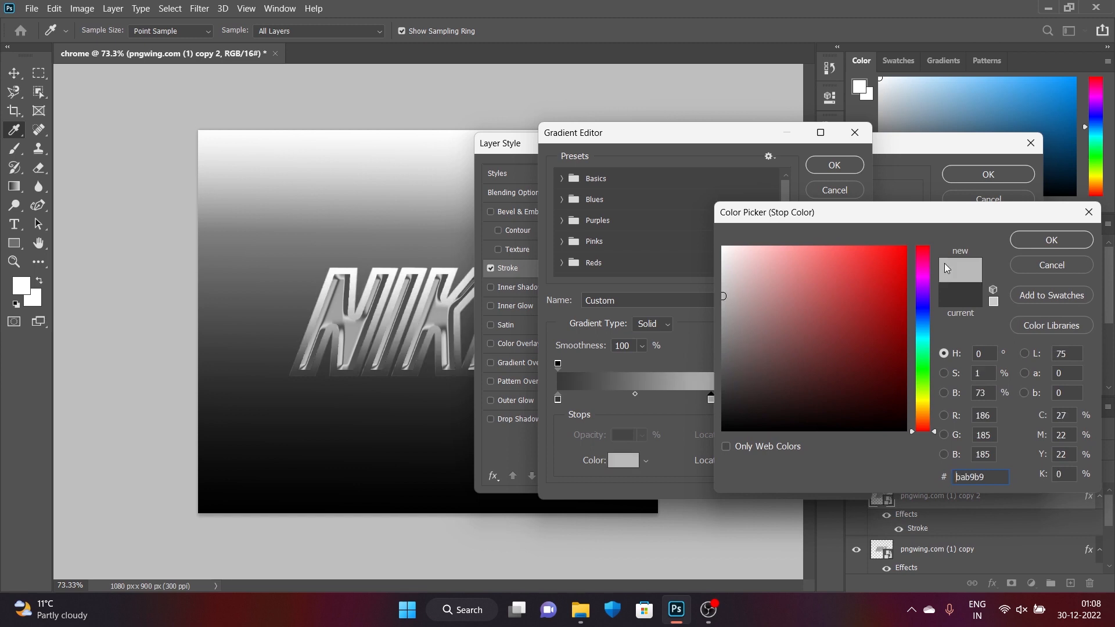
{"action": "left_click", "coordinate": [1053, 243]}
Color the gradient's end stop dark gray 353535, accept the gradient and set its style to Reflected.
{"action": "double_click", "coordinate": [850, 400]}
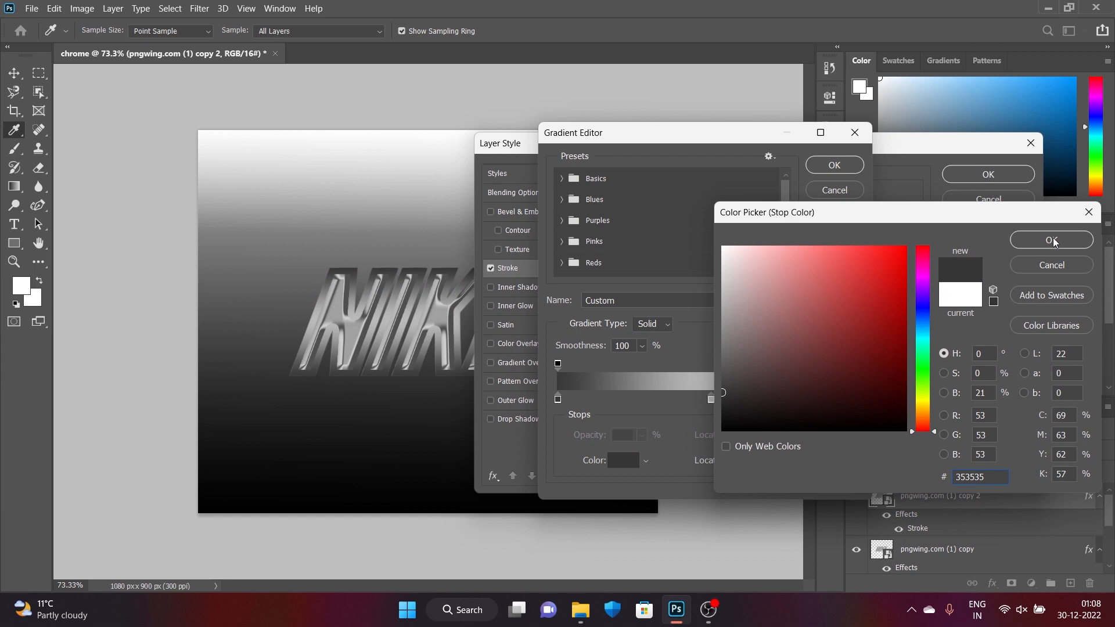
{"action": "left_click", "coordinate": [1051, 240]}
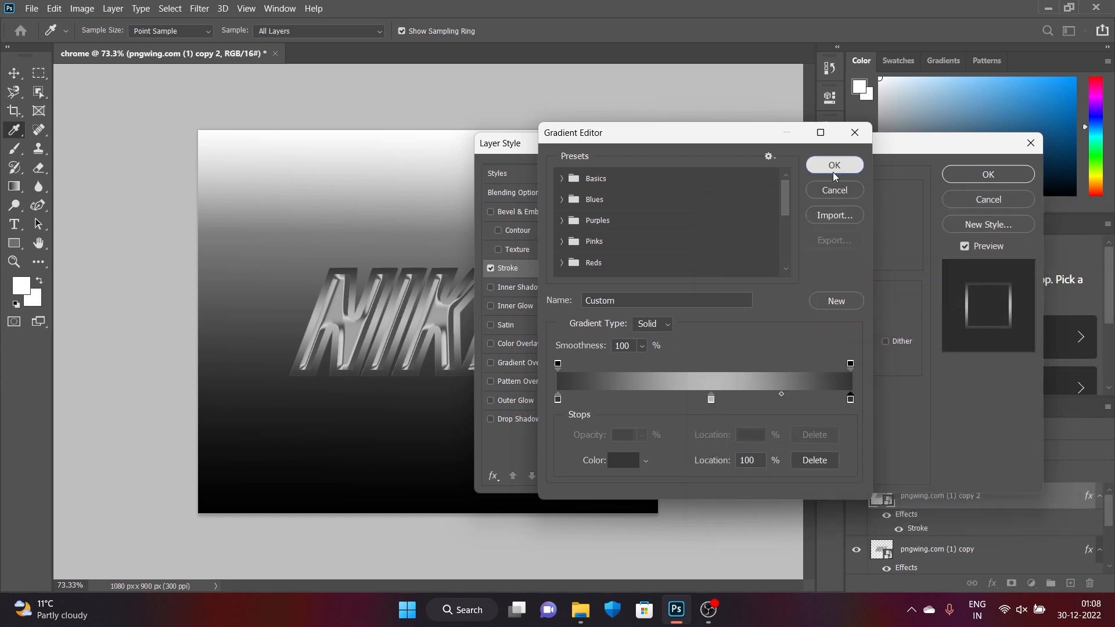
{"action": "left_click", "coordinate": [833, 168]}
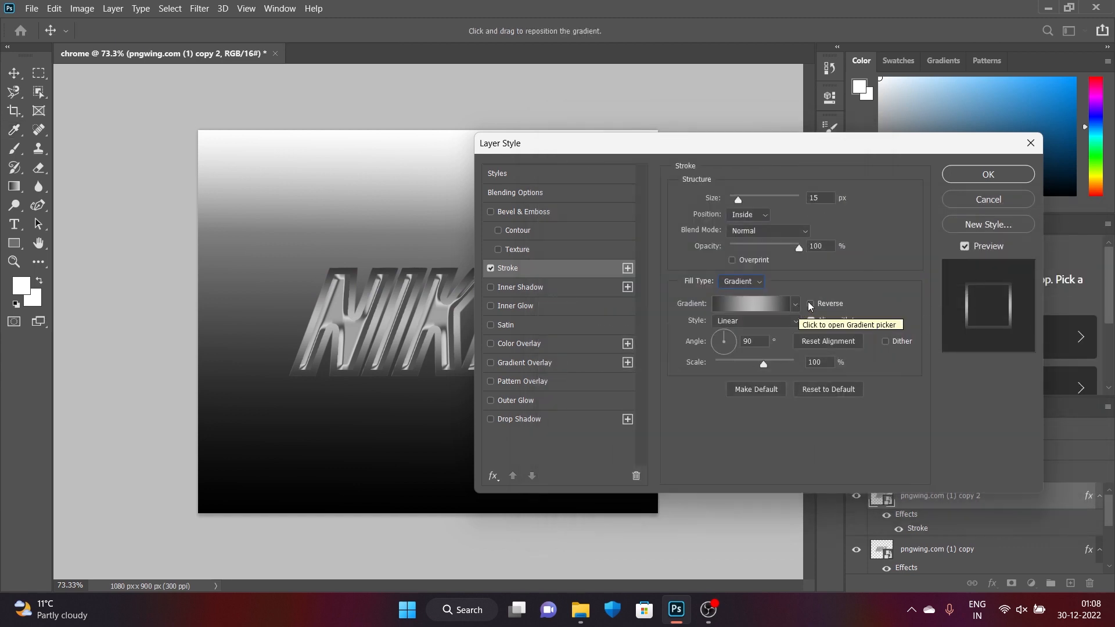
{"action": "left_click", "coordinate": [791, 320]}
{"action": "left_click", "coordinate": [744, 366]}
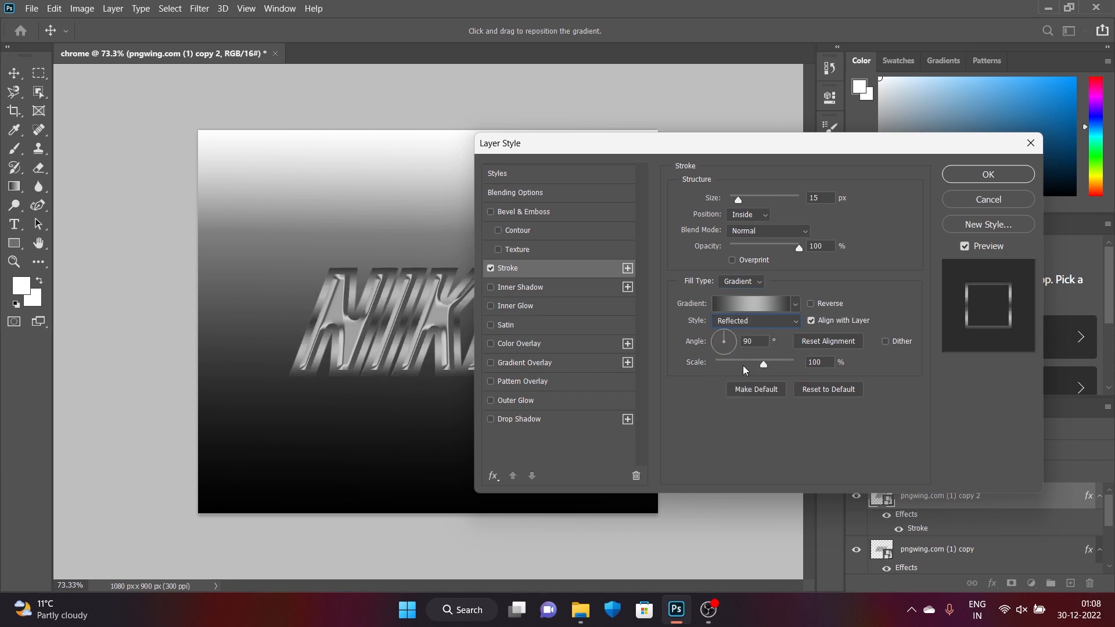
Add Bevel & Emboss to the second logo copy with the Stroke Emboss style.
{"action": "left_click", "coordinate": [523, 211]}
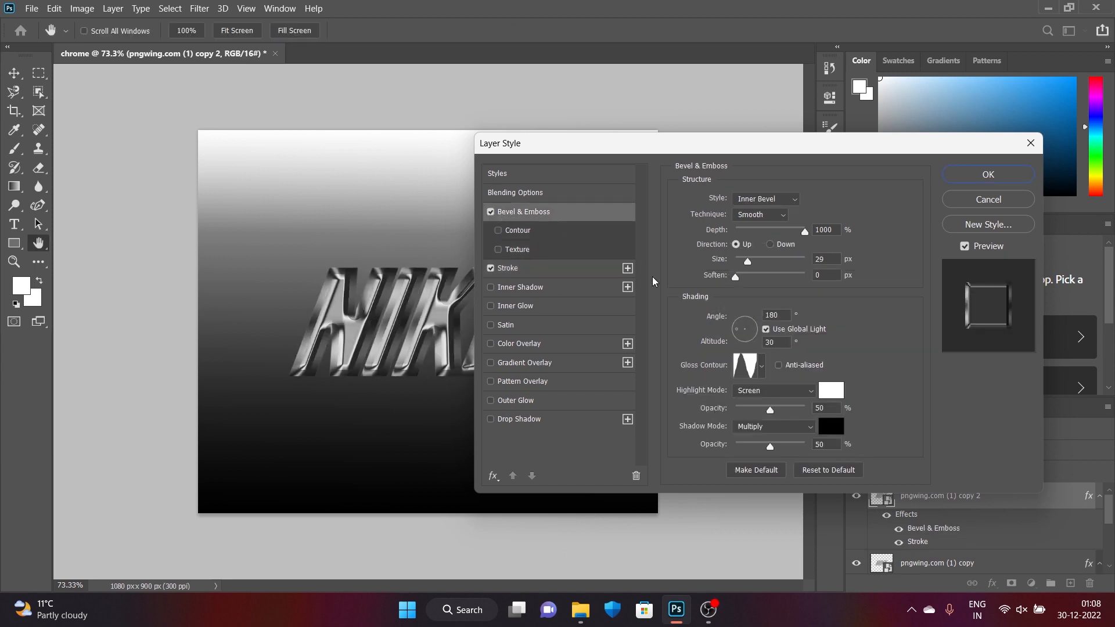
{"action": "left_click", "coordinate": [793, 200]}
{"action": "left_click", "coordinate": [780, 255]}
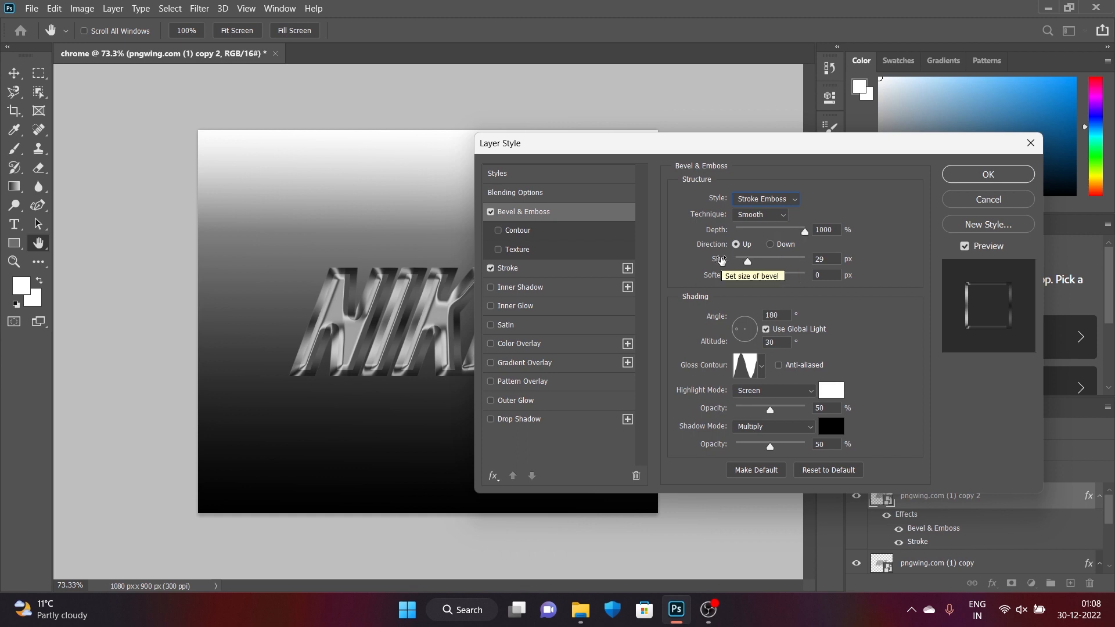
Set the stroke emboss size to 14 px and its shading angle to 90°, and apply the layer style.
{"action": "left_click_drag", "start_coordinate": [720, 260], "coordinate": [713, 263]}
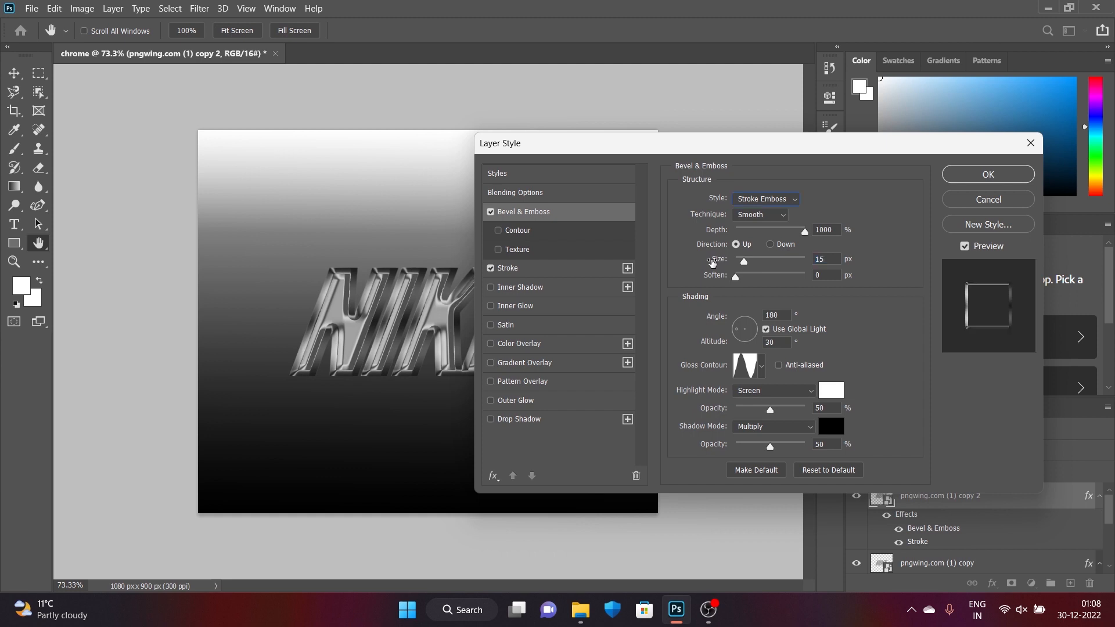
{"action": "left_click", "coordinate": [824, 260]}
{"action": "key", "text": "BackSpace"}
{"action": "type", "text": "4"}
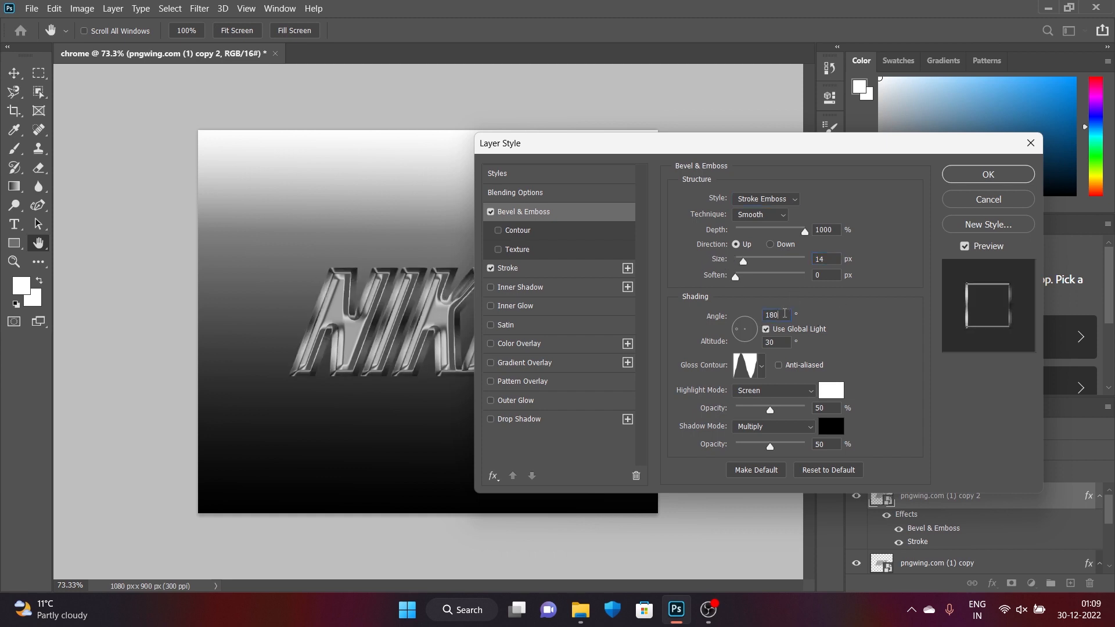
{"action": "double_click", "coordinate": [775, 315]}
{"action": "type", "text": "90"}
{"action": "key", "text": "Return"}
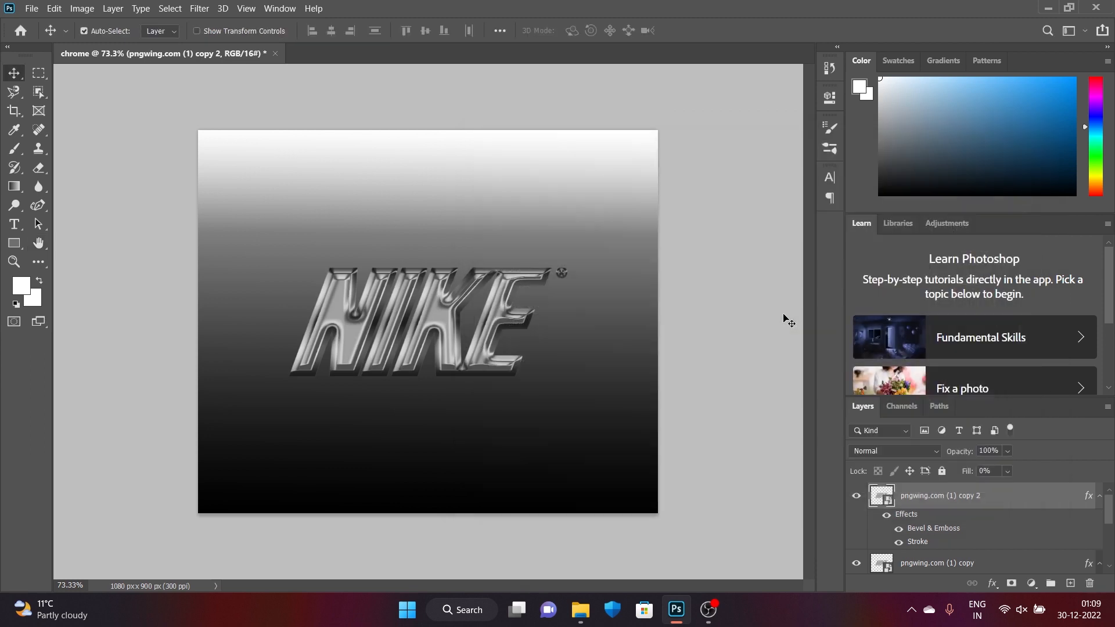
Change the second logo copy's Bevel & Emboss gloss contour to the multi-peaked Ring - Double preset.
{"action": "double_click", "coordinate": [1001, 495]}
{"action": "left_click", "coordinate": [556, 212]}
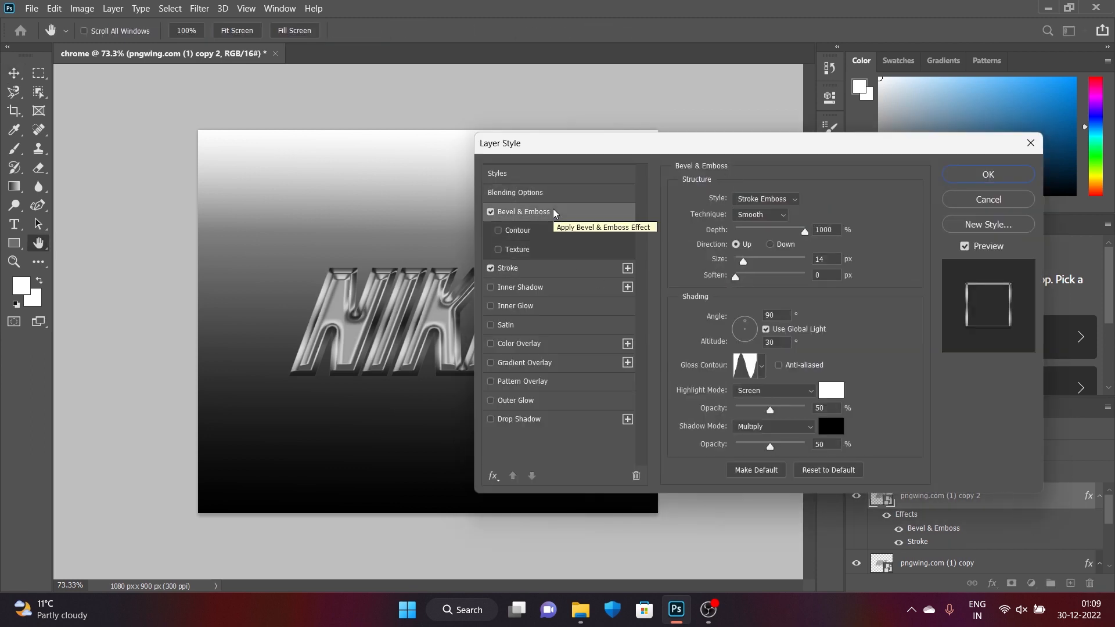
{"action": "left_click", "coordinate": [762, 368]}
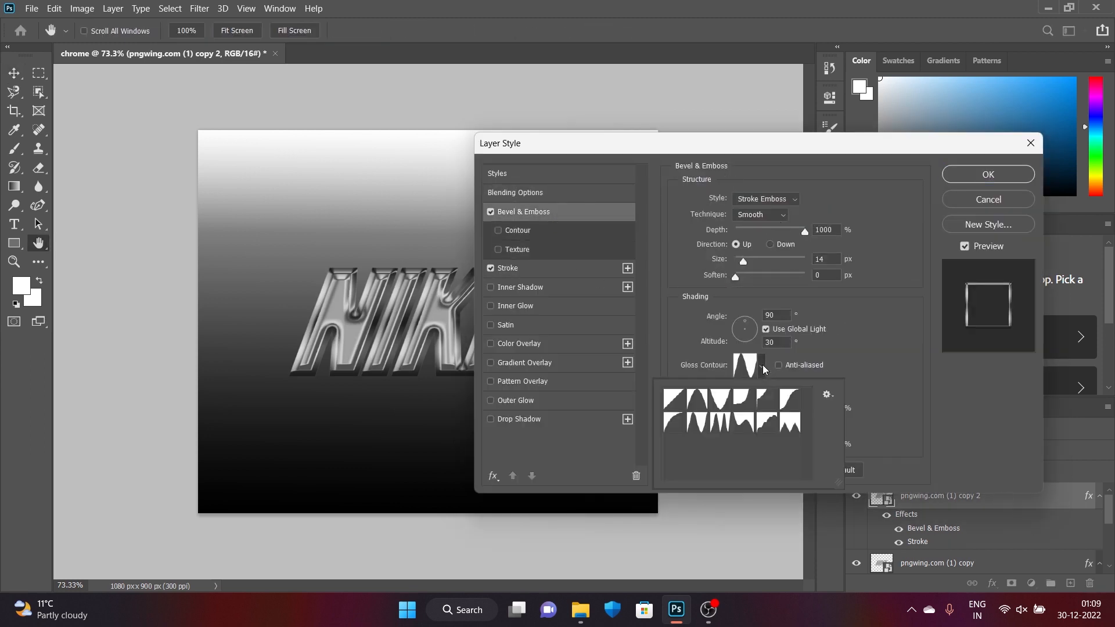
{"action": "left_click", "coordinate": [719, 419]}
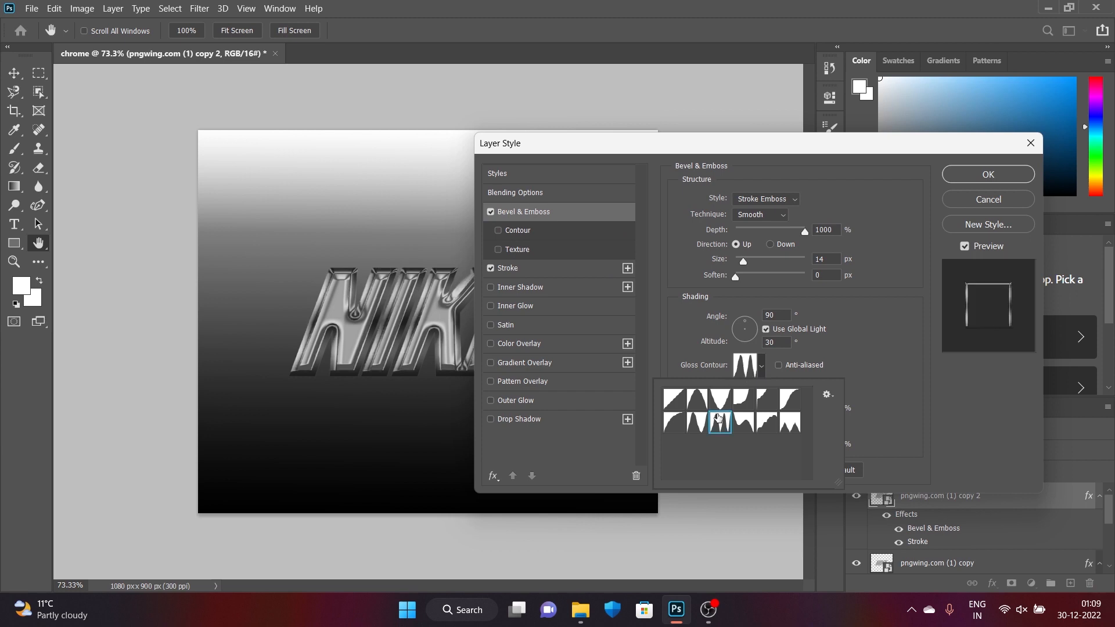
{"action": "left_click", "coordinate": [797, 356]}
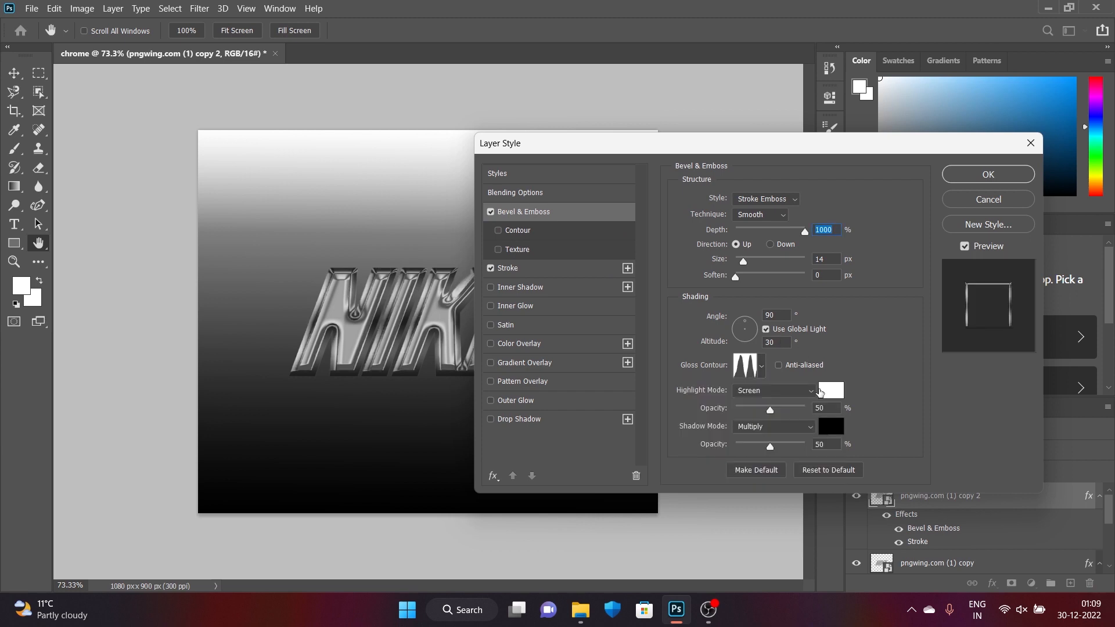
Set the bevel's highlight opacity to 60% and apply the layer style.
{"action": "double_click", "coordinate": [827, 406]}
{"action": "type", "text": "6"}
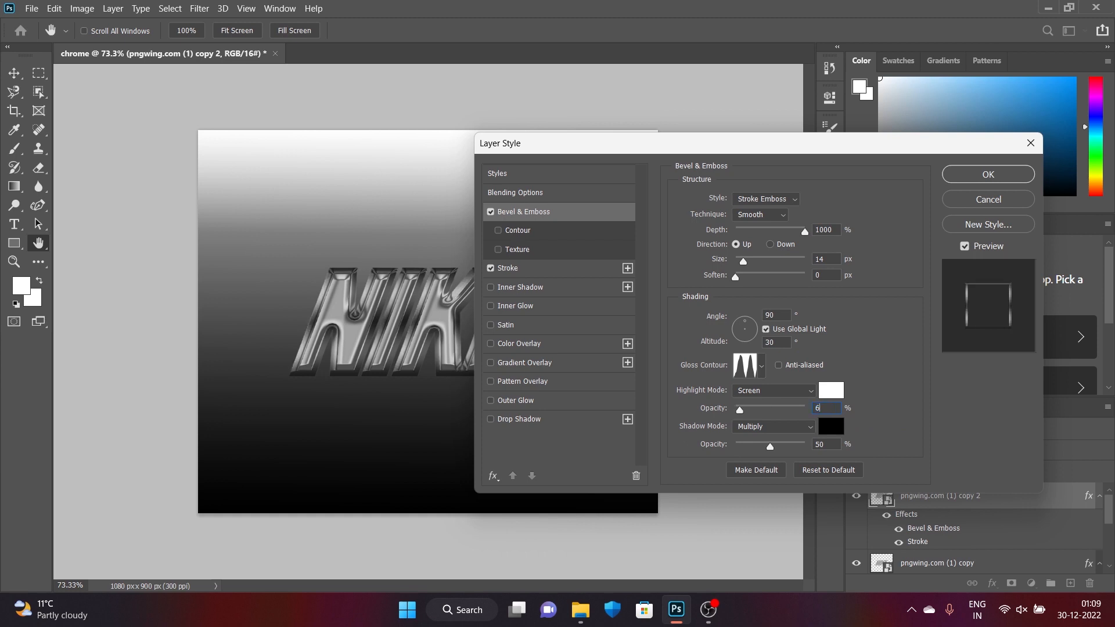
{"action": "type", "text": "0"}
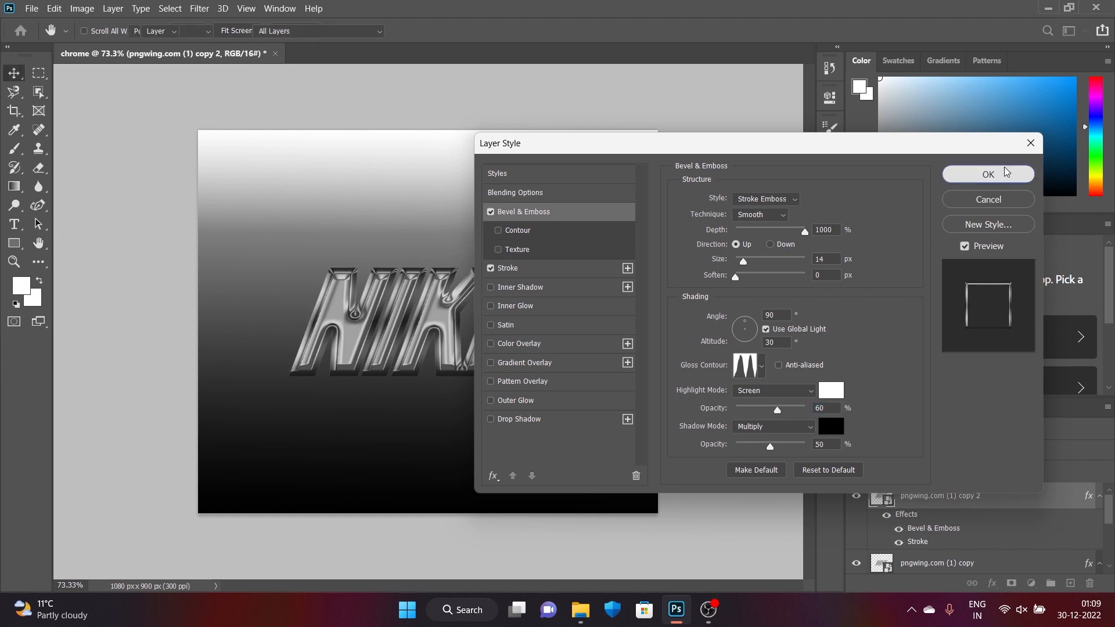
{"action": "left_click", "coordinate": [1006, 173]}
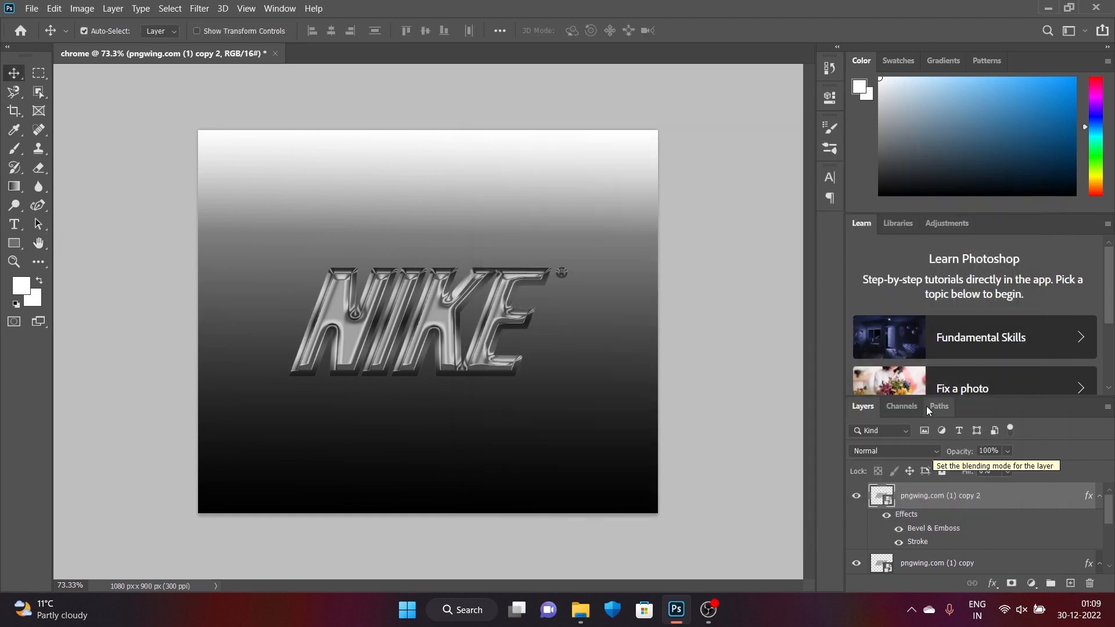
Duplicate the second logo copy and set the stroke opacity of the new top copy to 0%.
{"action": "key", "text": "ctrl+j"}
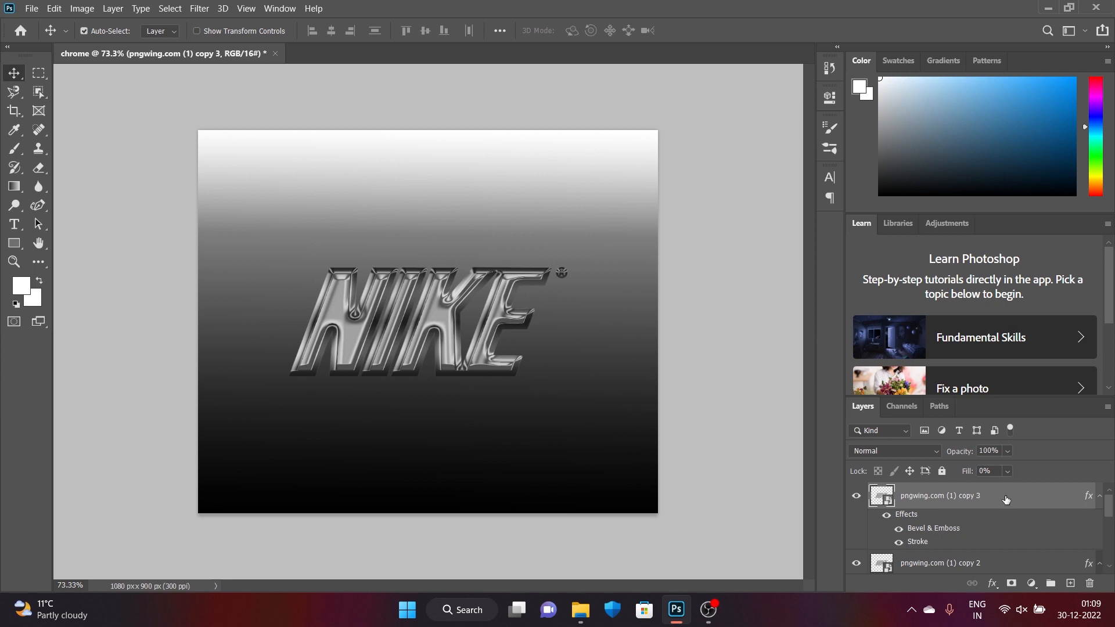
{"action": "double_click", "coordinate": [1006, 500]}
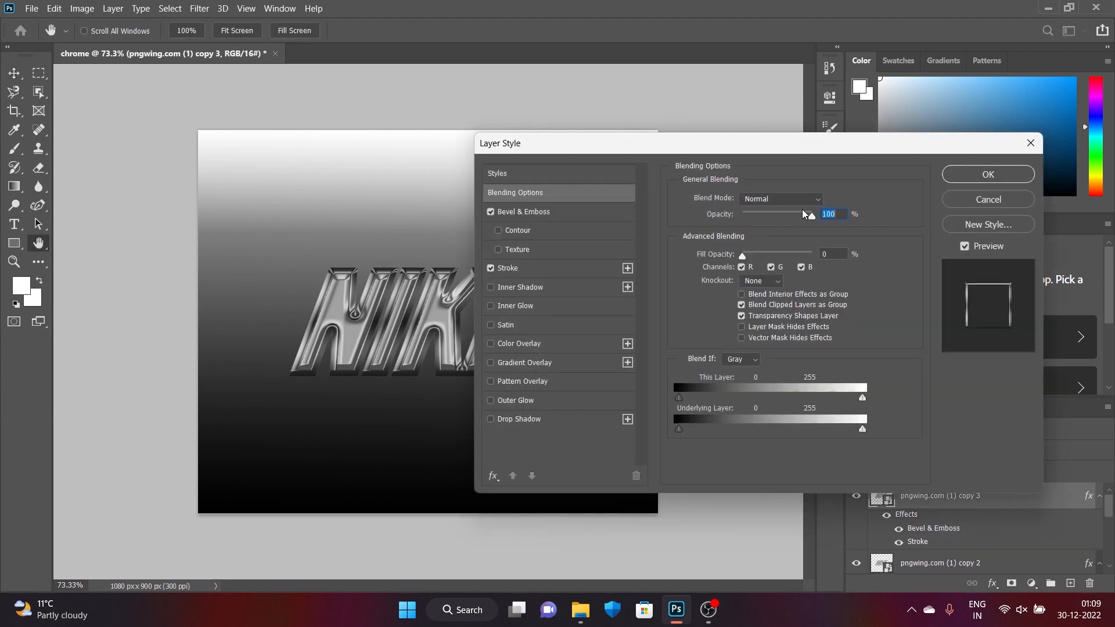
{"action": "left_click_drag", "start_coordinate": [812, 216], "coordinate": [643, 229]}
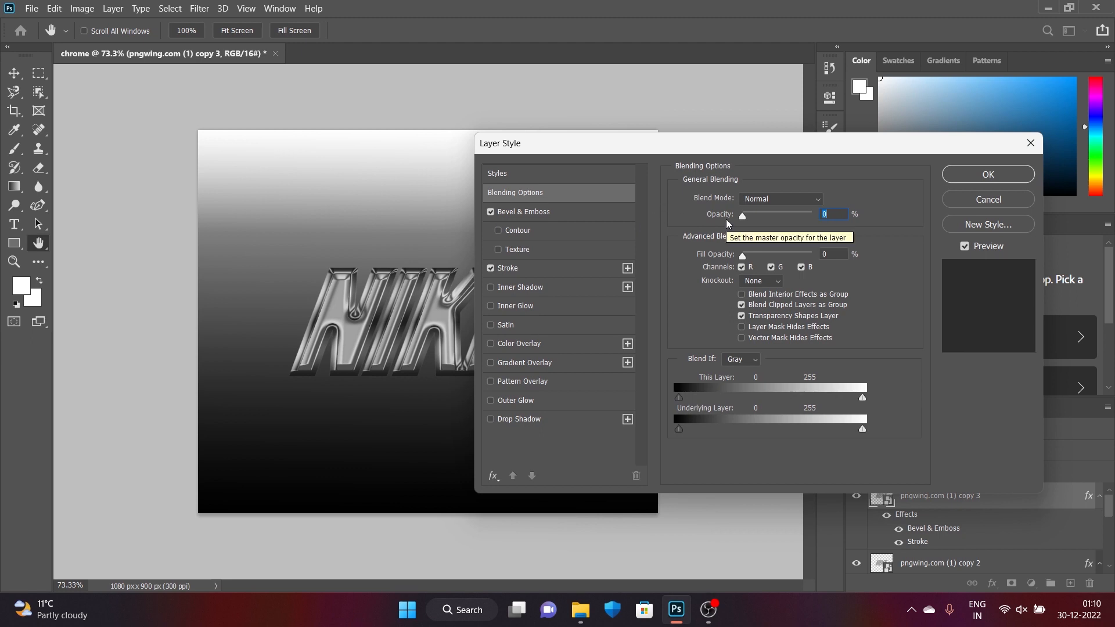
{"action": "left_click_drag", "start_coordinate": [742, 216], "coordinate": [916, 218]}
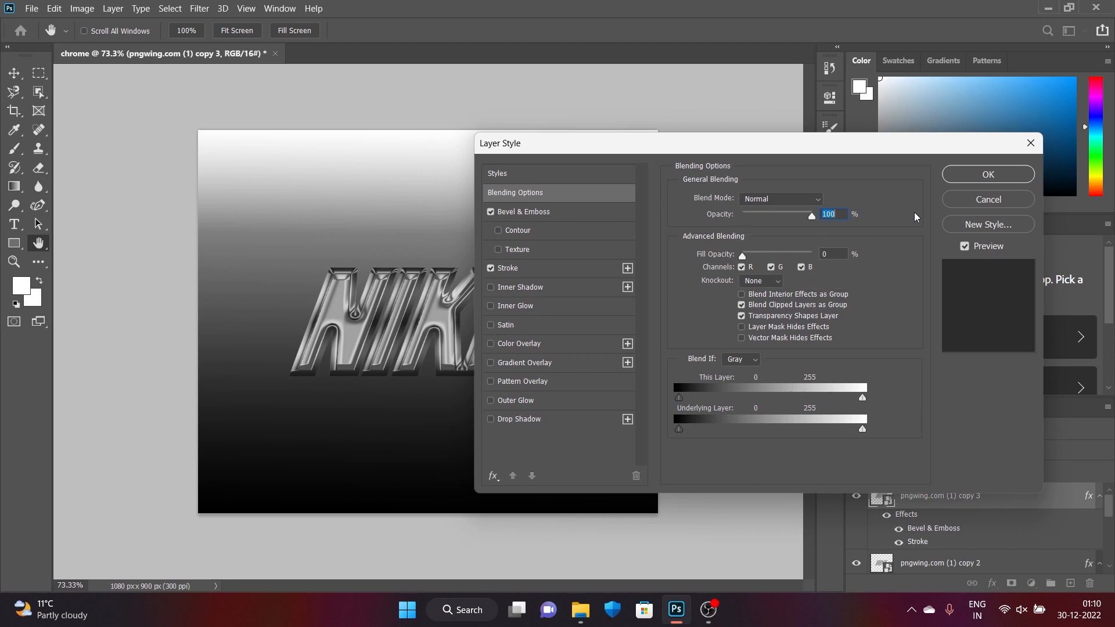
{"action": "left_click", "coordinate": [544, 269]}
{"action": "left_click_drag", "start_coordinate": [798, 248], "coordinate": [676, 258]}
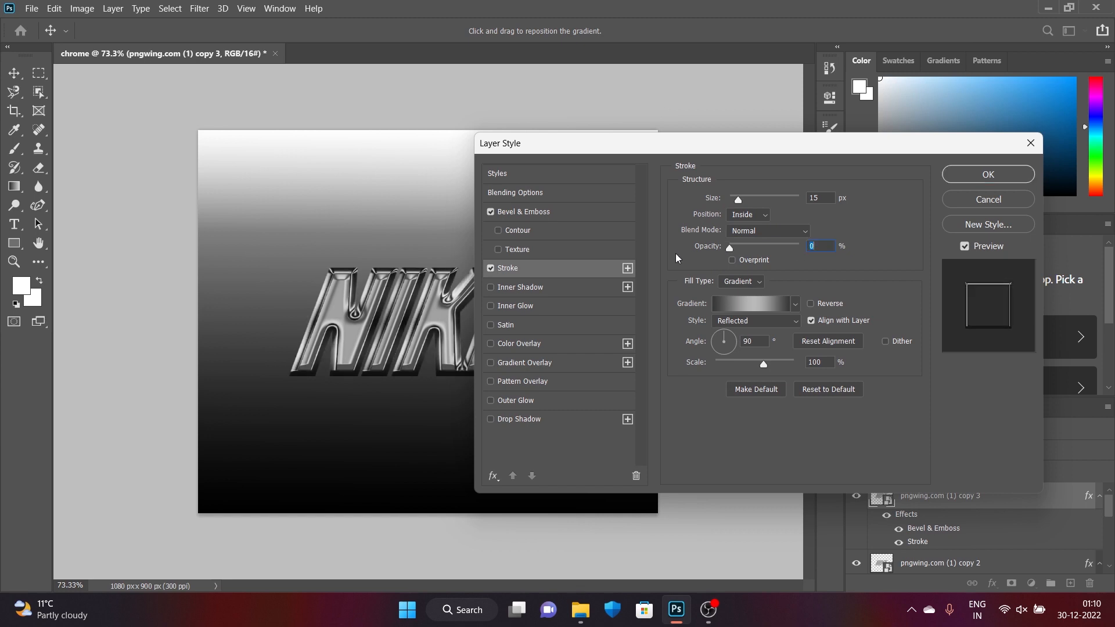
Set the third copy's bevel to direction Down, size 6 px, shadow opacity 0% and highlight opacity 100%.
{"action": "left_click", "coordinate": [566, 213]}
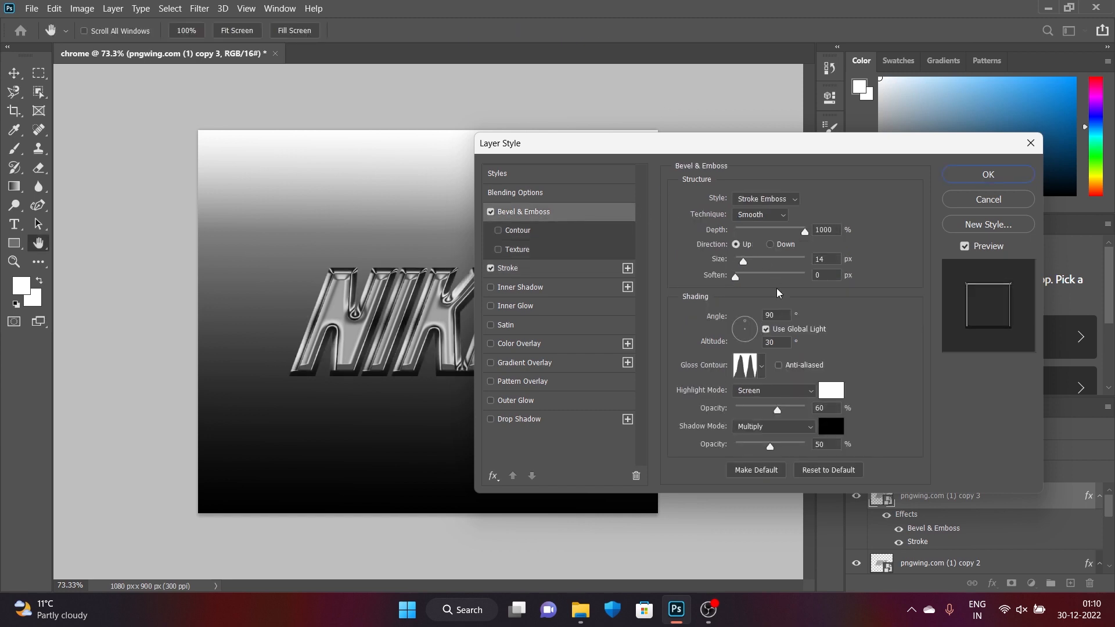
{"action": "scroll", "coordinate": [796, 265], "scroll_direction": "down", "scroll_amount": 8}
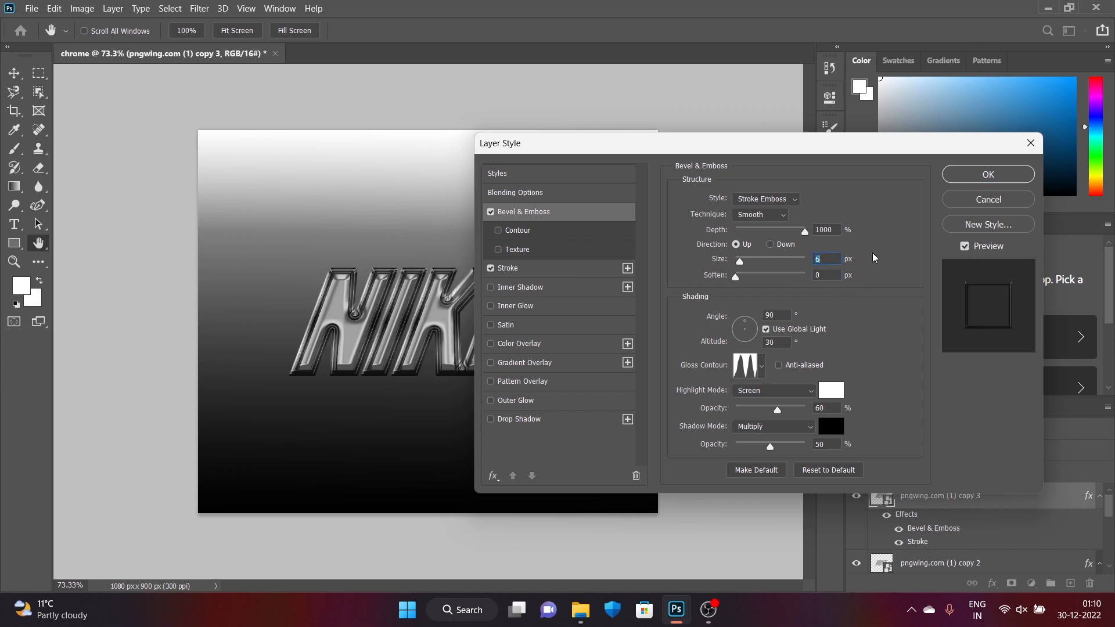
{"action": "left_click", "coordinate": [772, 244]}
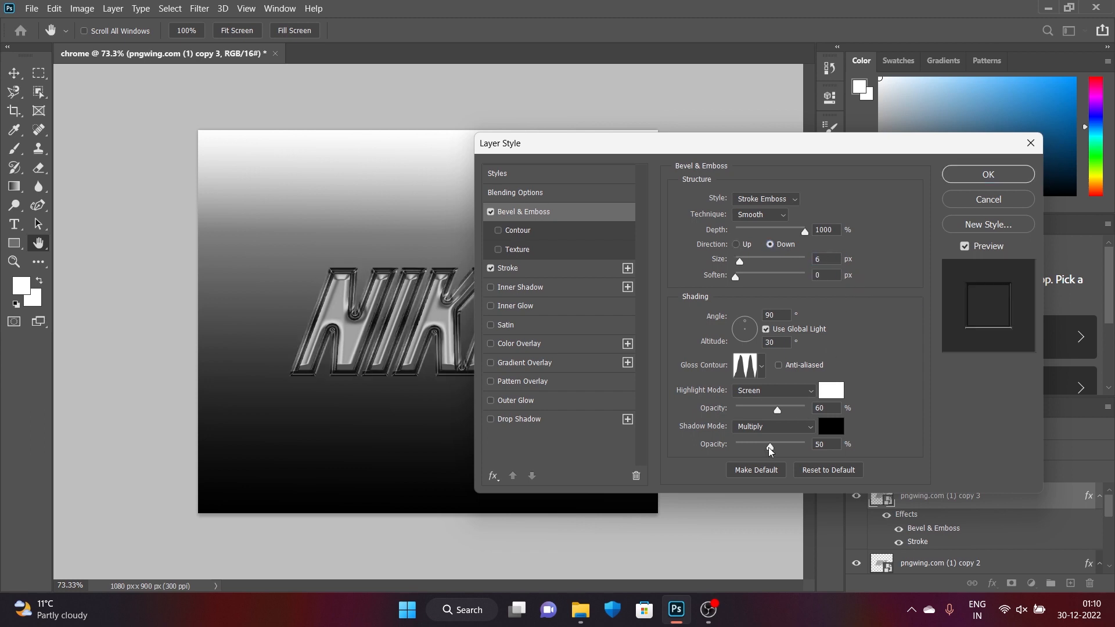
{"action": "left_click_drag", "start_coordinate": [770, 450], "coordinate": [700, 450]}
{"action": "left_click_drag", "start_coordinate": [777, 409], "coordinate": [893, 415]}
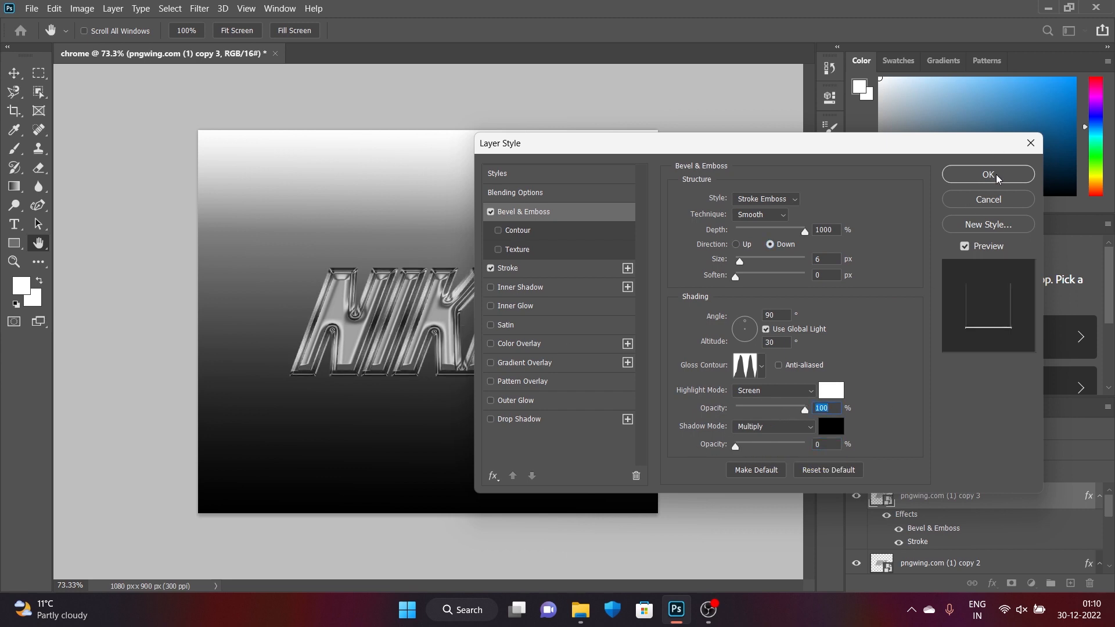
Add an Outer Glow to the third logo copy with size 35 px and opacity 10%, and apply the layer style.
{"action": "left_click", "coordinate": [965, 247]}
{"action": "left_click_drag", "start_coordinate": [866, 143], "coordinate": [826, 139]}
{"action": "left_click", "coordinate": [452, 397]}
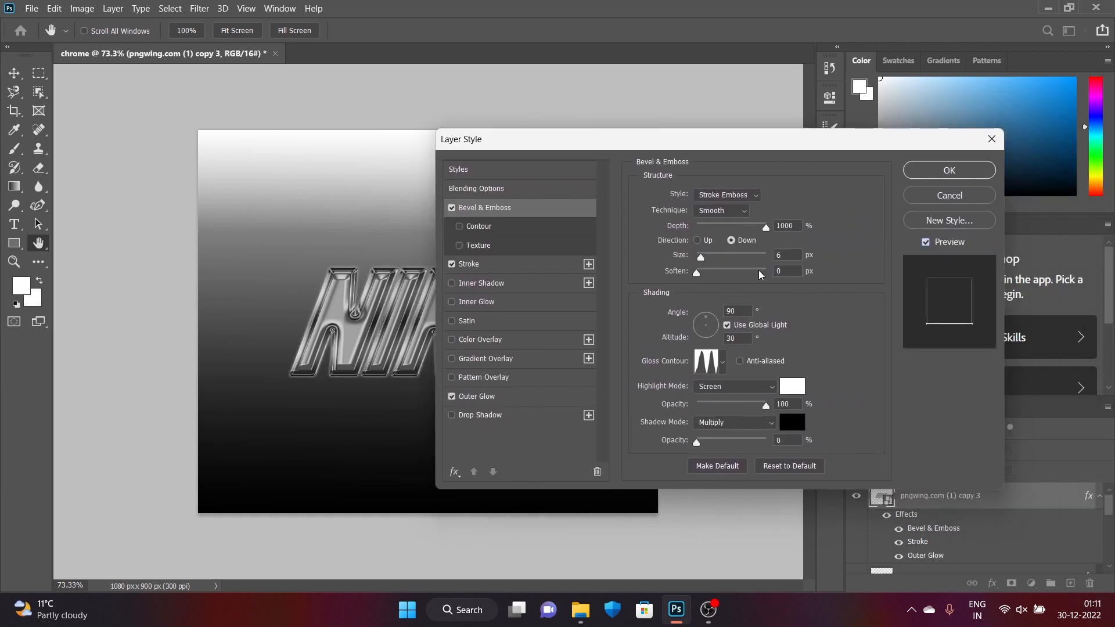
{"action": "left_click", "coordinate": [463, 401]}
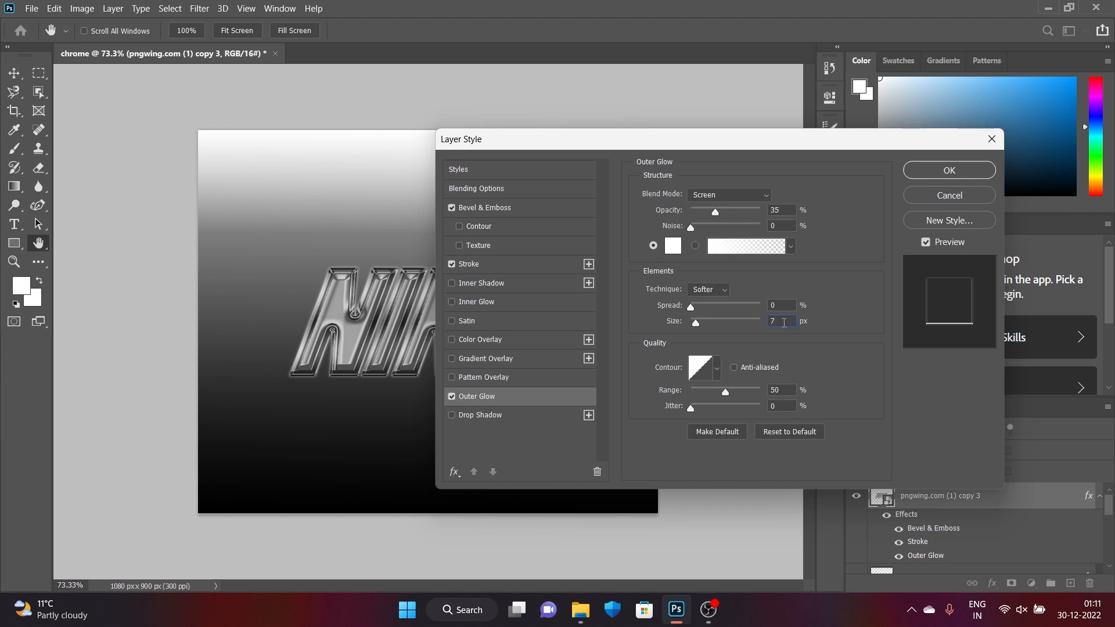
{"action": "double_click", "coordinate": [784, 323]}
{"action": "type", "text": "35"}
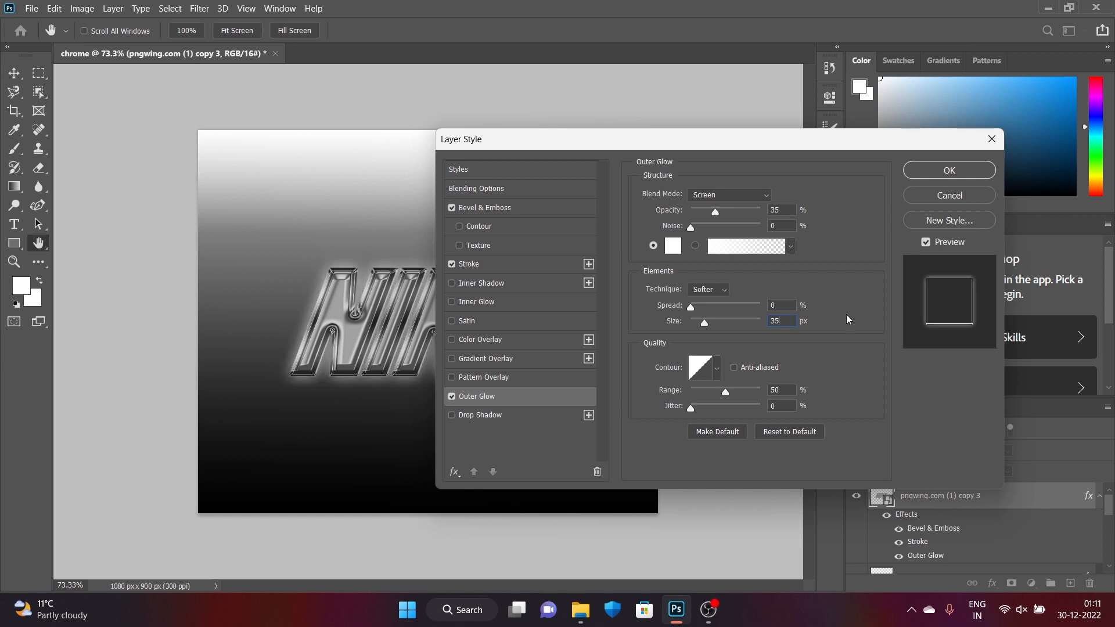
{"action": "left_click_drag", "start_coordinate": [715, 216], "coordinate": [701, 222]}
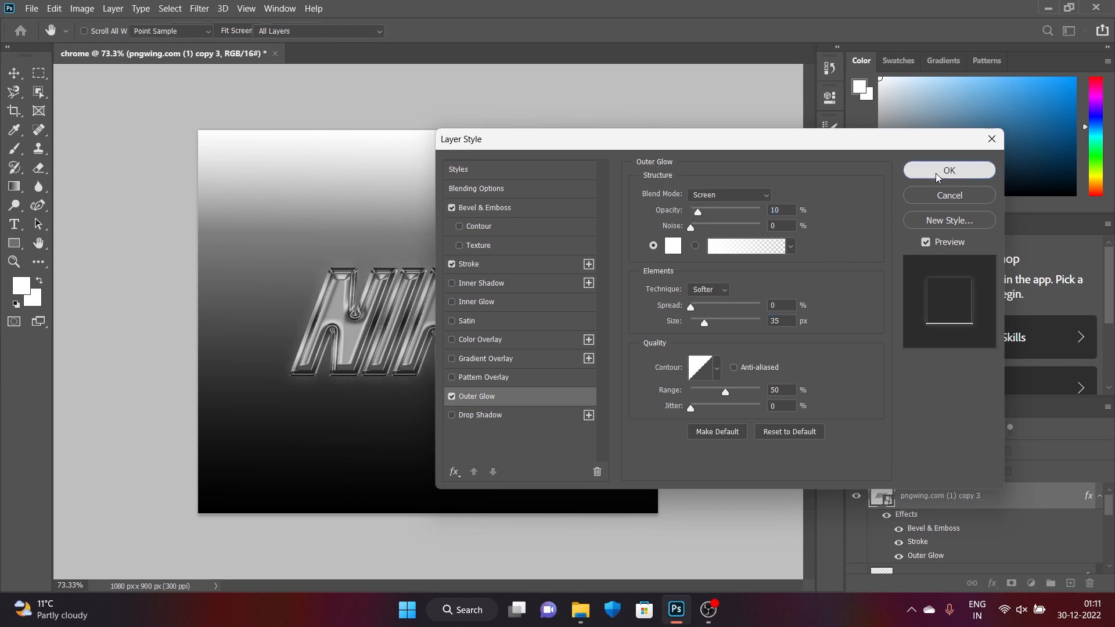
{"action": "left_click", "coordinate": [940, 172]}
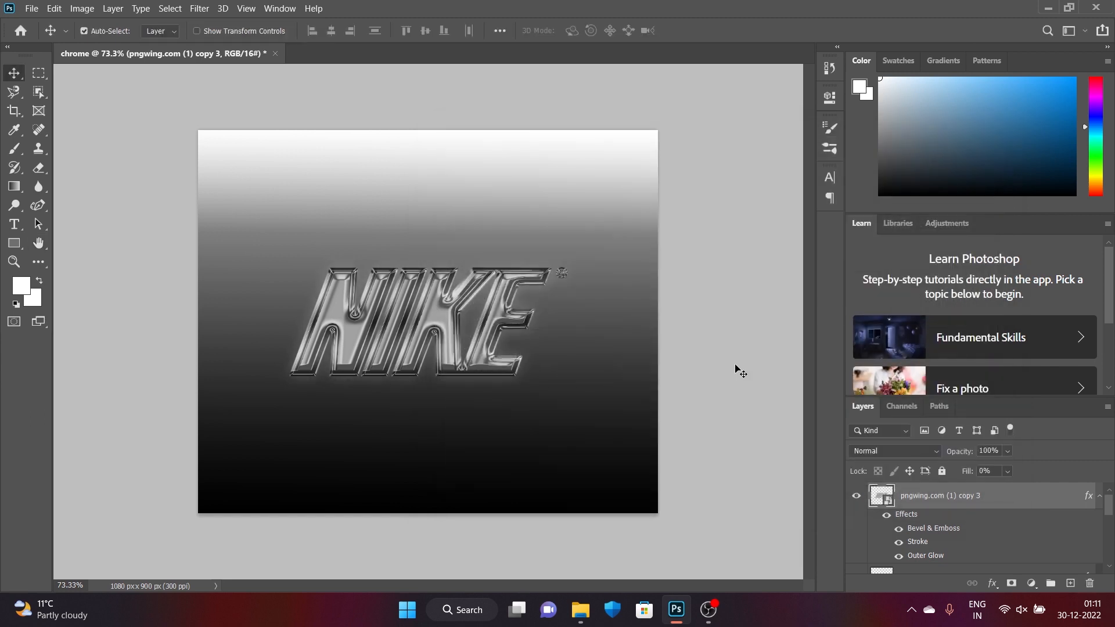
Add a black Multiply drop shadow to the original logo layer, fine-tune its settings and apply the layer style.
{"action": "scroll", "coordinate": [925, 495], "scroll_direction": "down", "scroll_amount": 5}
{"action": "double_click", "coordinate": [996, 507]}
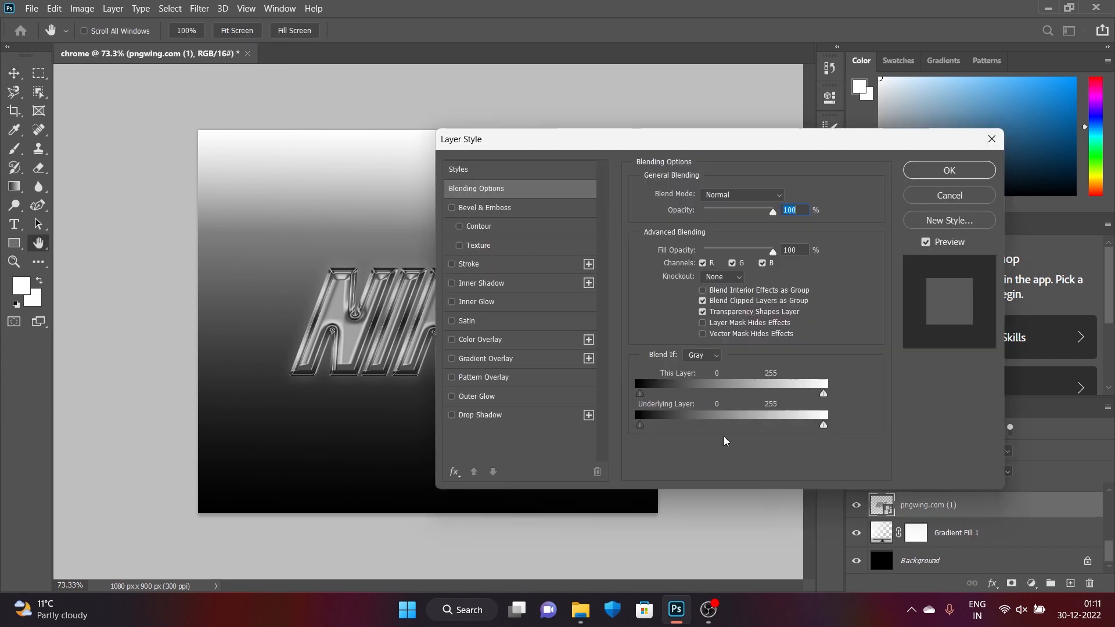
{"action": "left_click", "coordinate": [528, 415]}
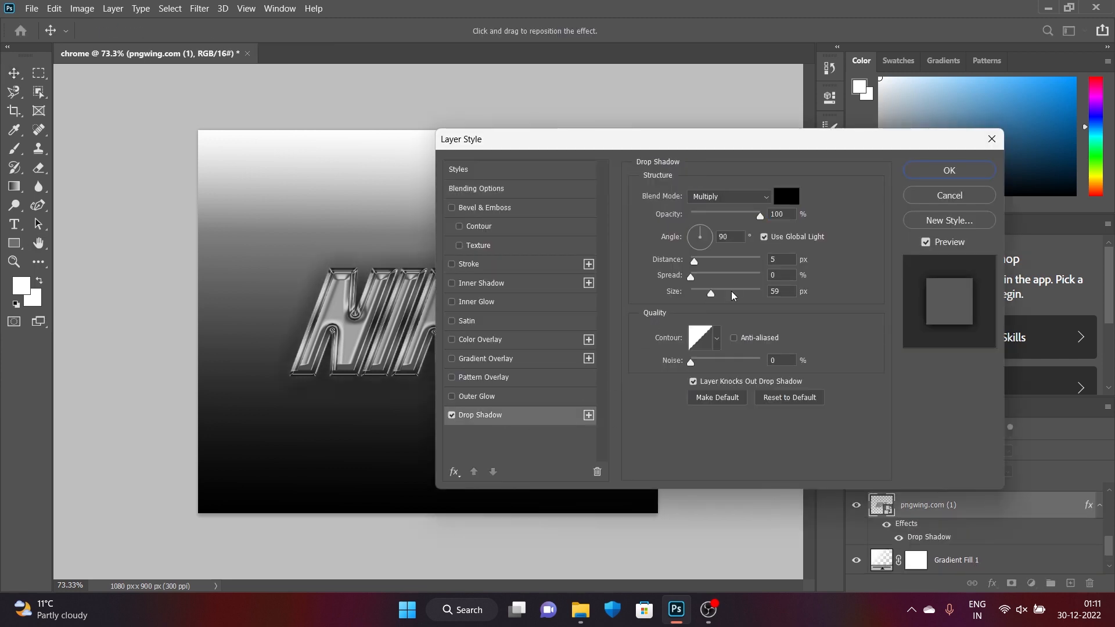
{"action": "left_click_drag", "start_coordinate": [668, 261], "coordinate": [651, 294]}
{"action": "left_click_drag", "start_coordinate": [673, 222], "coordinate": [626, 236]}
{"action": "left_click", "coordinate": [923, 173]}
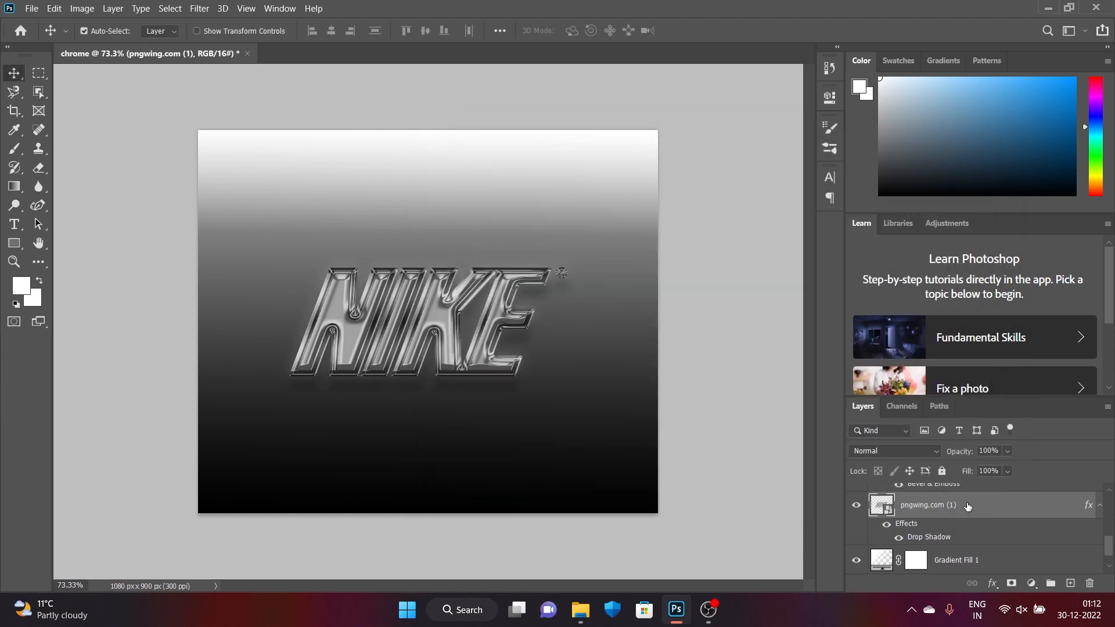
Create a Curves adjustment layer and place it above all the logo copies.
{"action": "left_click", "coordinate": [279, 8]}
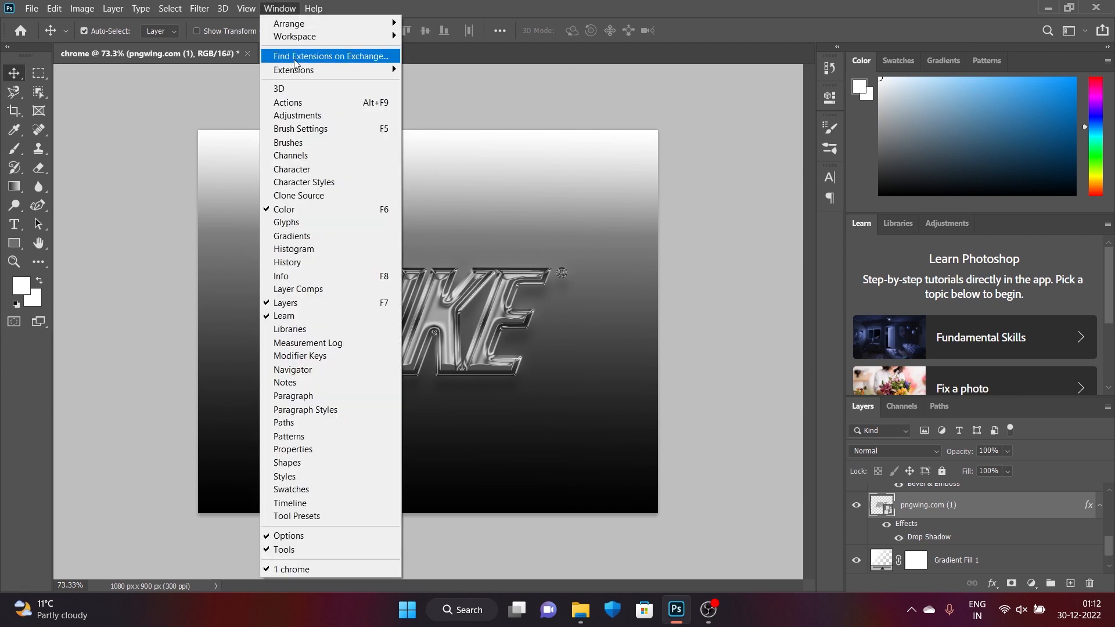
{"action": "left_click", "coordinate": [283, 116]}
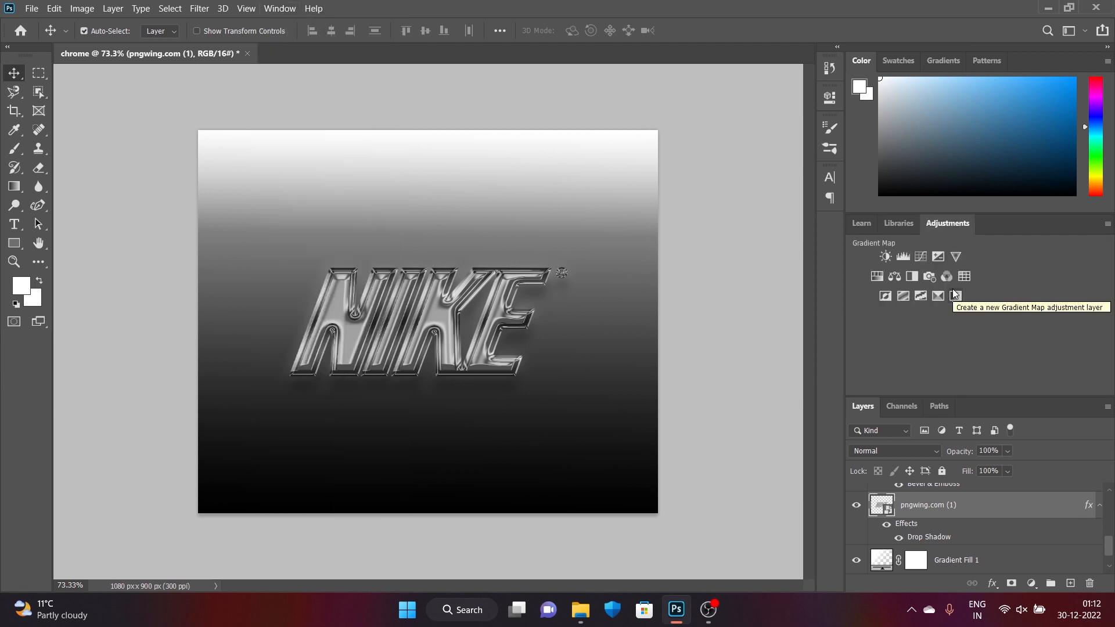
{"action": "left_click", "coordinate": [920, 256]}
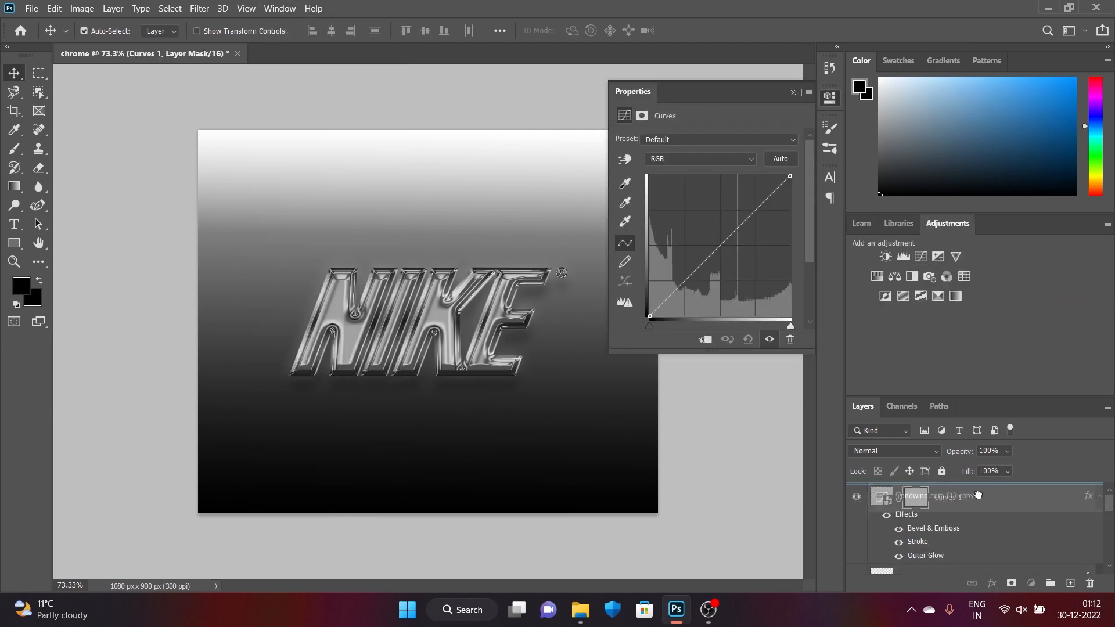
Shape the RGB curve into an S that darkens the shadows and brightens the highlights.
{"action": "left_click_drag", "start_coordinate": [680, 281], "coordinate": [680, 291]}
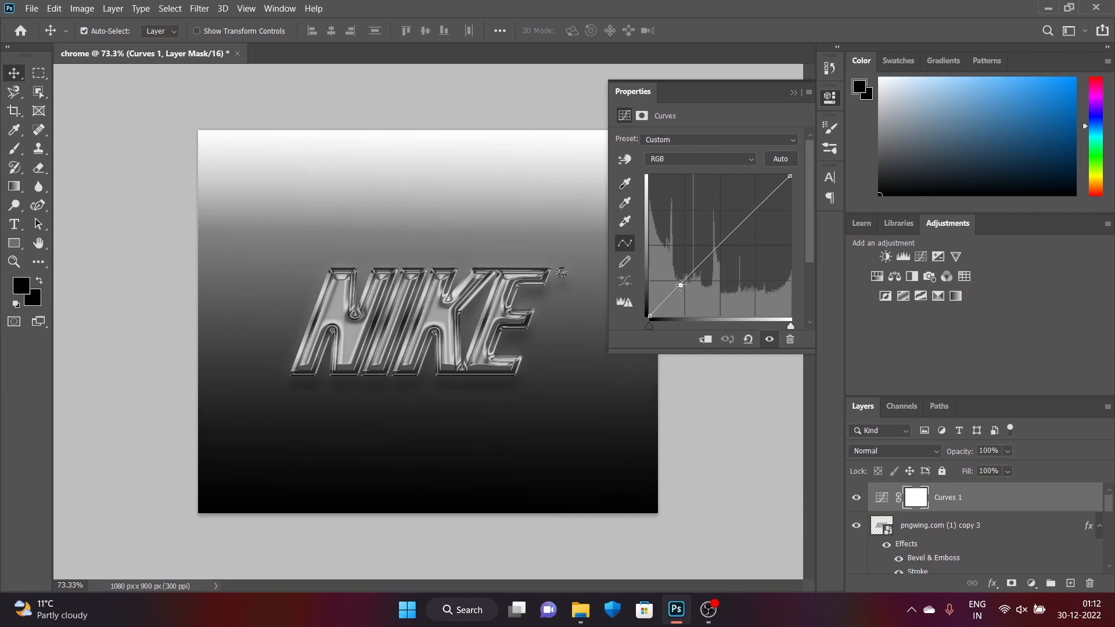
{"action": "left_click_drag", "start_coordinate": [756, 215], "coordinate": [754, 199]}
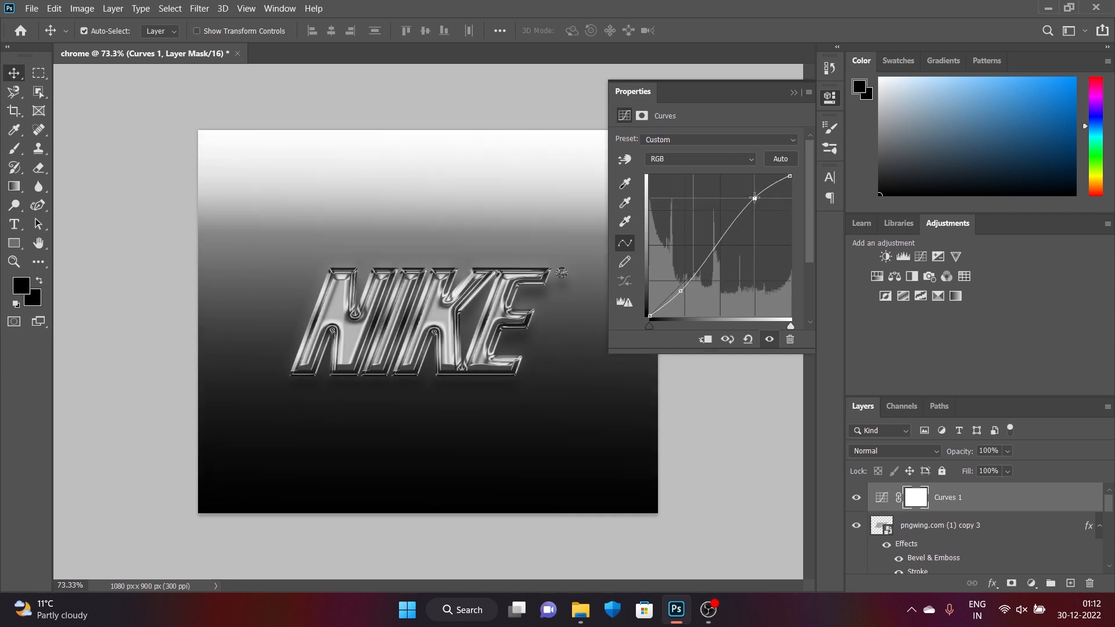
{"action": "left_click_drag", "start_coordinate": [681, 290], "coordinate": [681, 295]}
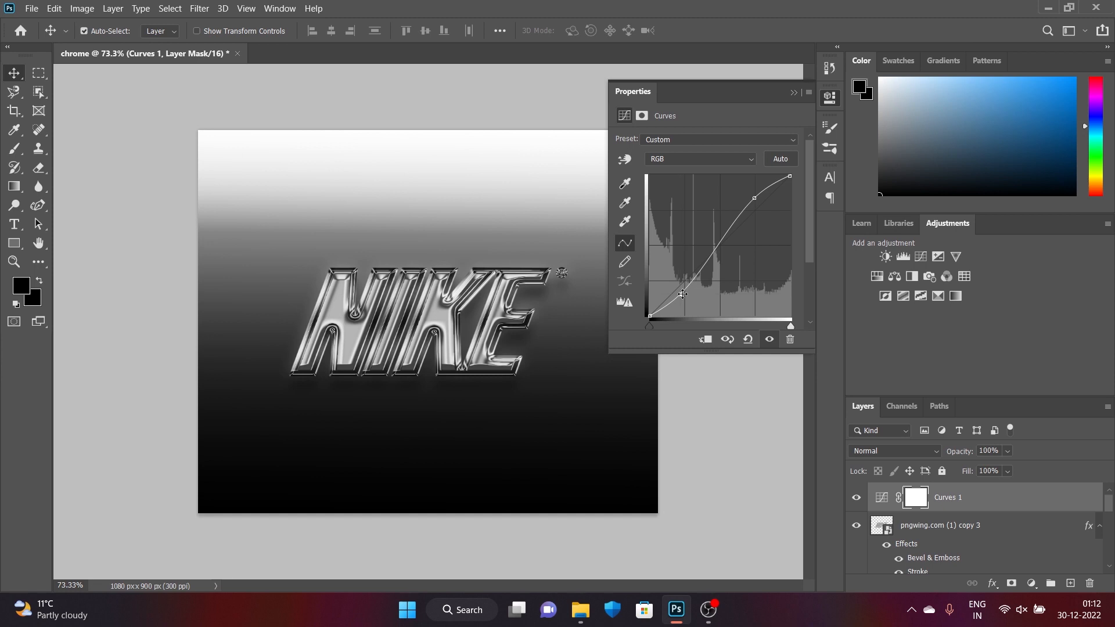
{"action": "left_click", "coordinate": [793, 92]}
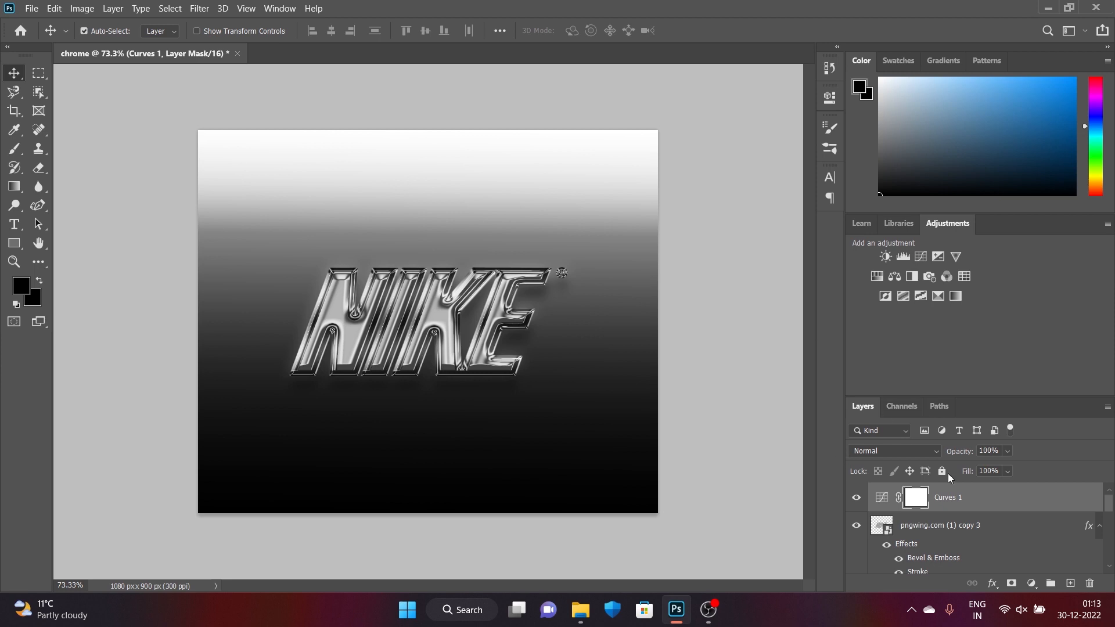
Hide the Gradient Fill 1 layer and add a new empty layer directly above the Background.
{"action": "scroll", "coordinate": [953, 557], "scroll_direction": "down", "scroll_amount": 5}
{"action": "left_click", "coordinate": [856, 533]}
{"action": "left_click", "coordinate": [856, 533]}
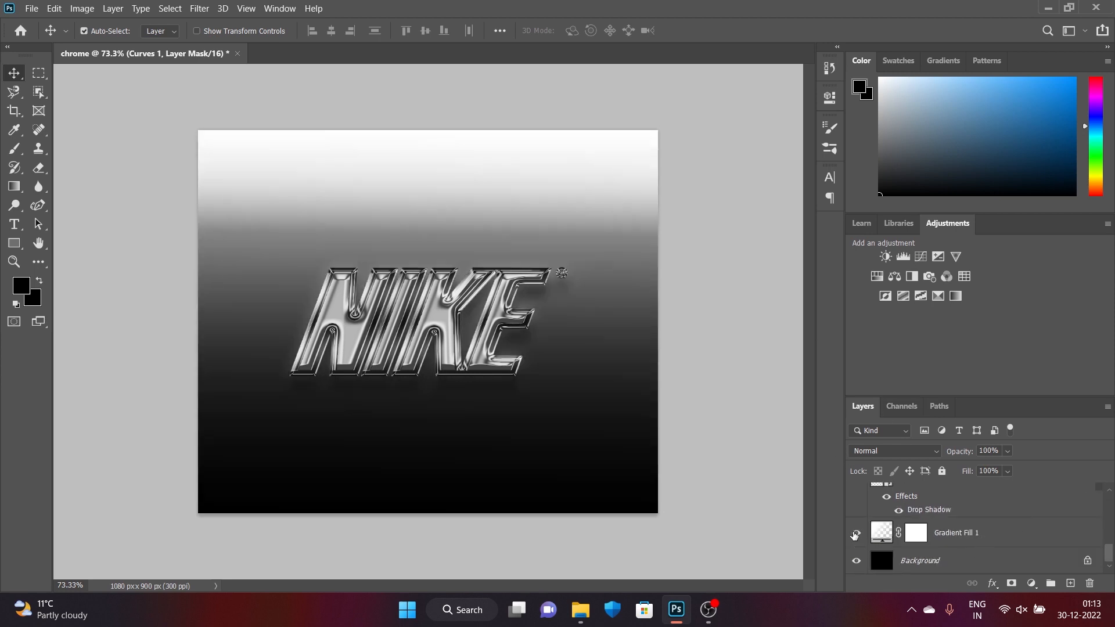
{"action": "left_click", "coordinate": [856, 533]}
{"action": "left_click", "coordinate": [856, 533]}
{"action": "left_click", "coordinate": [856, 533]}
{"action": "left_click", "coordinate": [987, 560]}
{"action": "left_click", "coordinate": [1070, 583]}
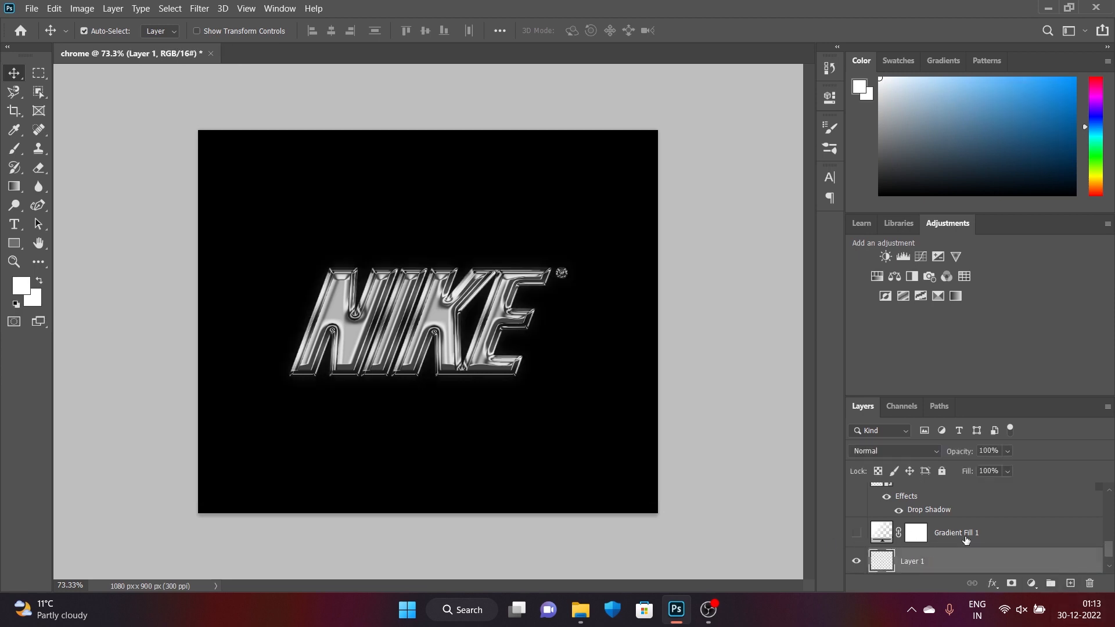
Switch to the Brush tool and enlarge the brush to 1900 px, wider than the whole canvas.
{"action": "left_click", "coordinate": [14, 148]}
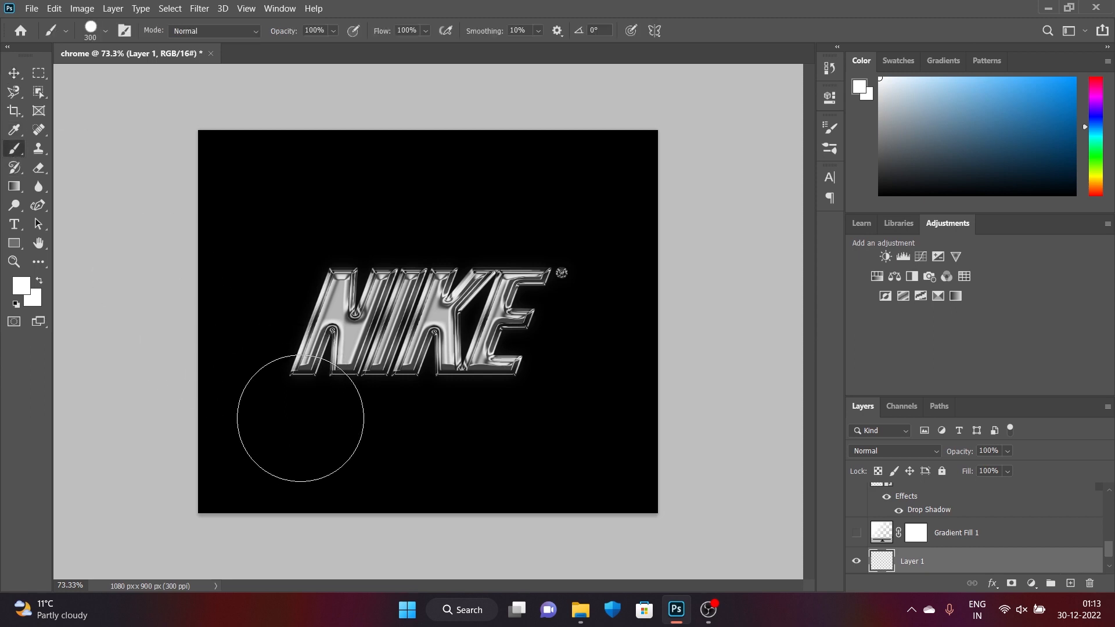
{"action": "scroll", "coordinate": [437, 432], "scroll_direction": "down", "scroll_amount": 2}
{"action": "scroll", "coordinate": [437, 433], "scroll_direction": "down", "scroll_amount": 1}
{"action": "key", "text": "bracketright"}
{"action": "key", "text": "bracketright"}
{"action": "key", "text": "bracketright"}
{"action": "key", "text": "bracketright"}
{"action": "key", "text": "bracketright"}
{"action": "key", "text": "bracketright"}
{"action": "key", "text": "bracketright"}
{"action": "key", "text": "bracketright"}
{"action": "key", "text": "bracketright"}
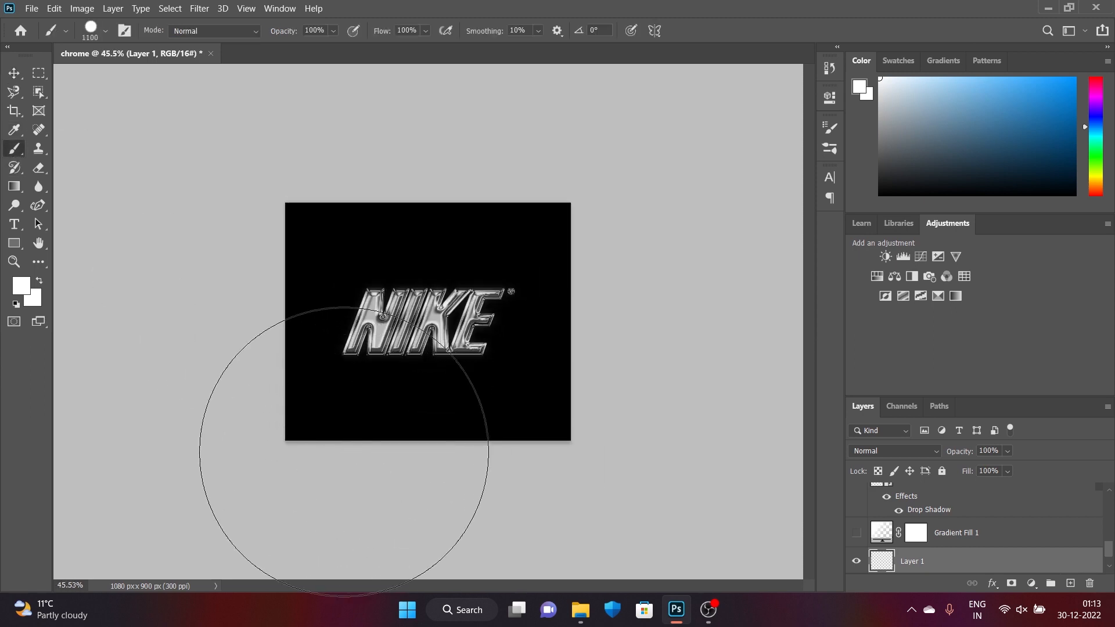
{"action": "key", "text": "bracketright"}
{"action": "key", "text": "bracketright"}
{"action": "key", "text": "bracketright"}
{"action": "key", "text": "bracketright"}
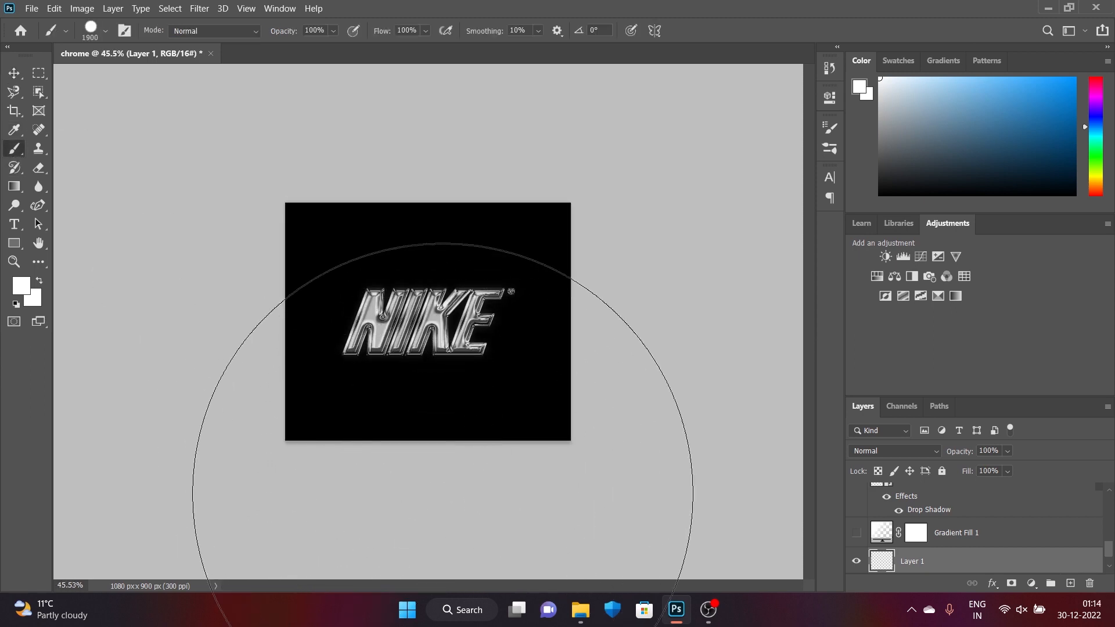
Hide the Background layer and set the foreground color to black.
{"action": "scroll", "coordinate": [856, 560], "scroll_direction": "down", "scroll_amount": 1}
{"action": "left_click", "coordinate": [856, 560]}
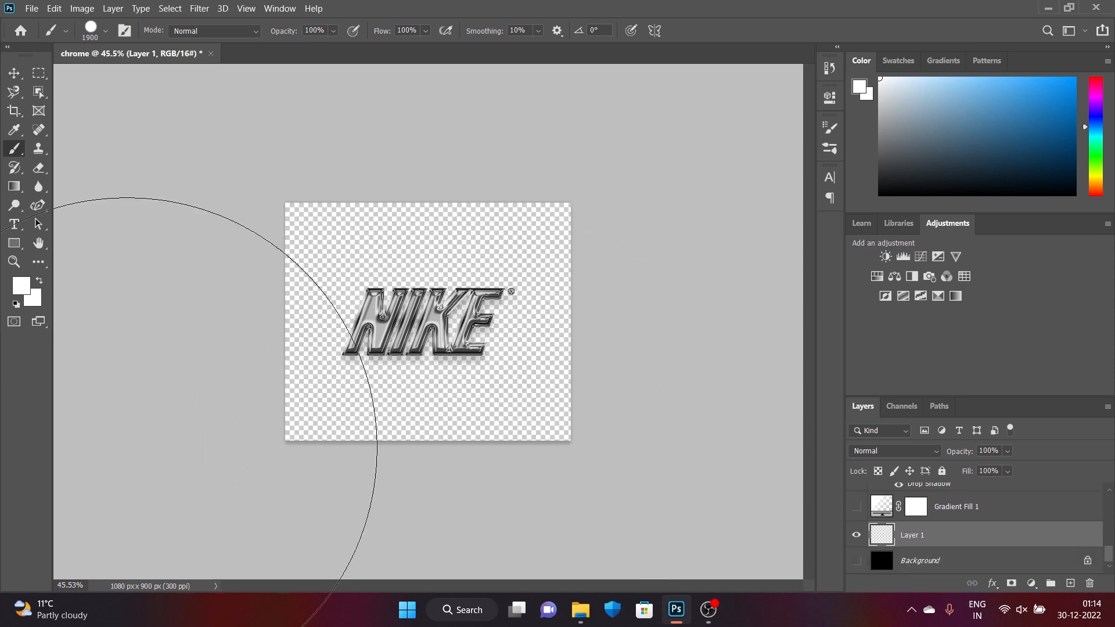
{"action": "left_click", "coordinate": [21, 285]}
{"action": "left_click_drag", "start_coordinate": [740, 372], "coordinate": [722, 431]}
{"action": "left_click", "coordinate": [1035, 241]}
Switch the brush from hard to soft round, undoing the black test dabs made on Layer 1.
{"action": "left_click", "coordinate": [432, 533]}
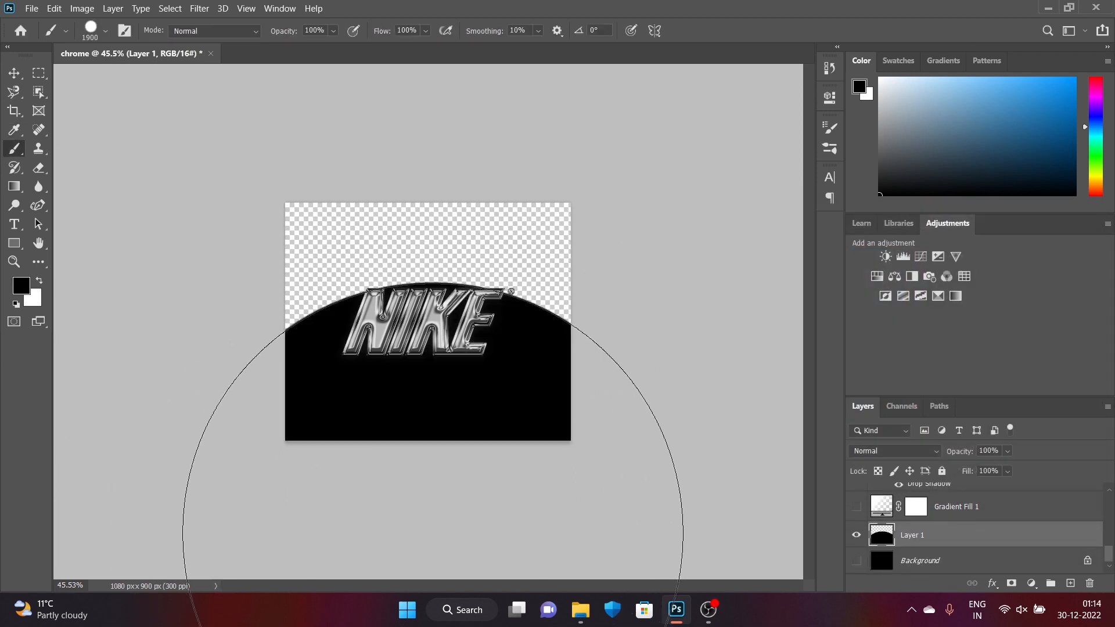
{"action": "key", "text": "ctrl+z"}
{"action": "left_click", "coordinate": [105, 31]}
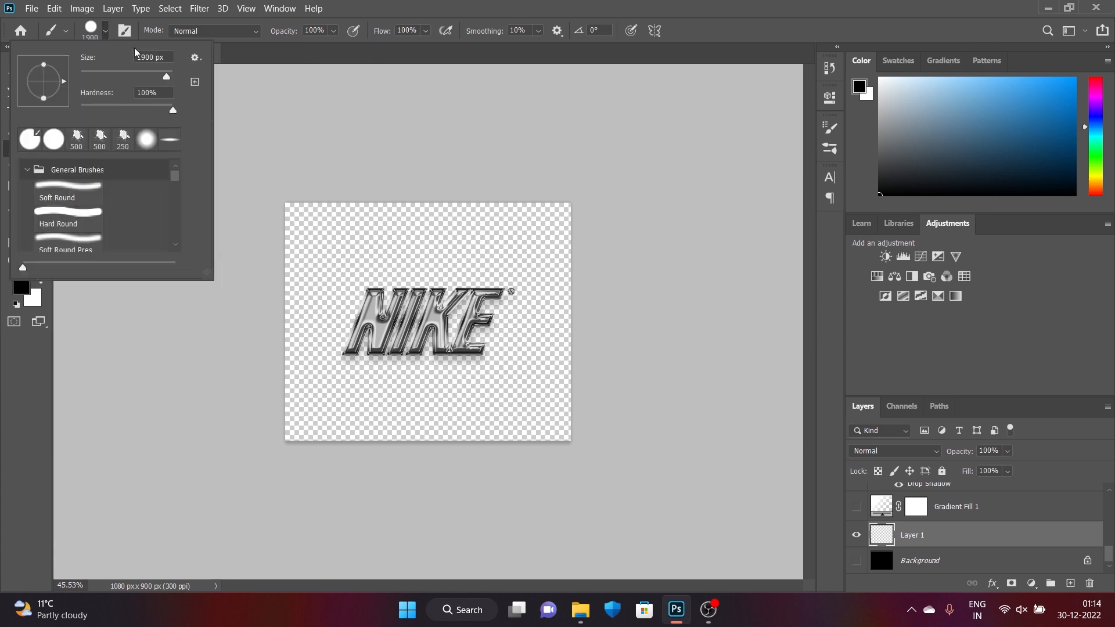
{"action": "left_click", "coordinate": [147, 139]}
{"action": "left_click", "coordinate": [442, 511]}
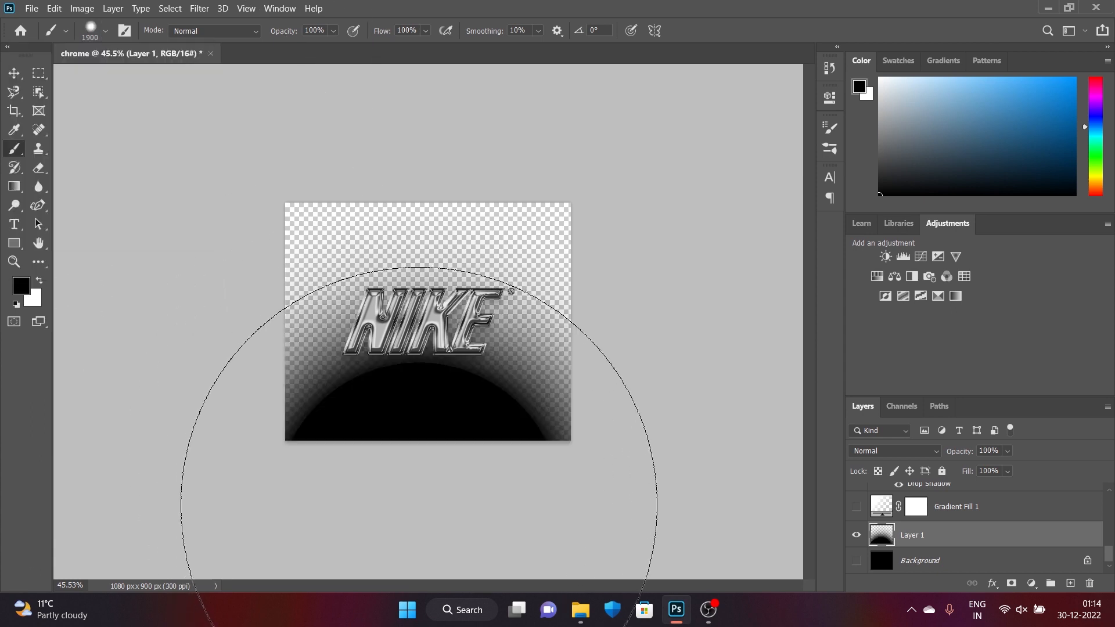
{"action": "key", "text": "ctrl+z"}
Set the brush flow to 58% and build up soft black dabs centered on the canvas's bottom edge on Layer 1.
{"action": "left_click", "coordinate": [425, 31]}
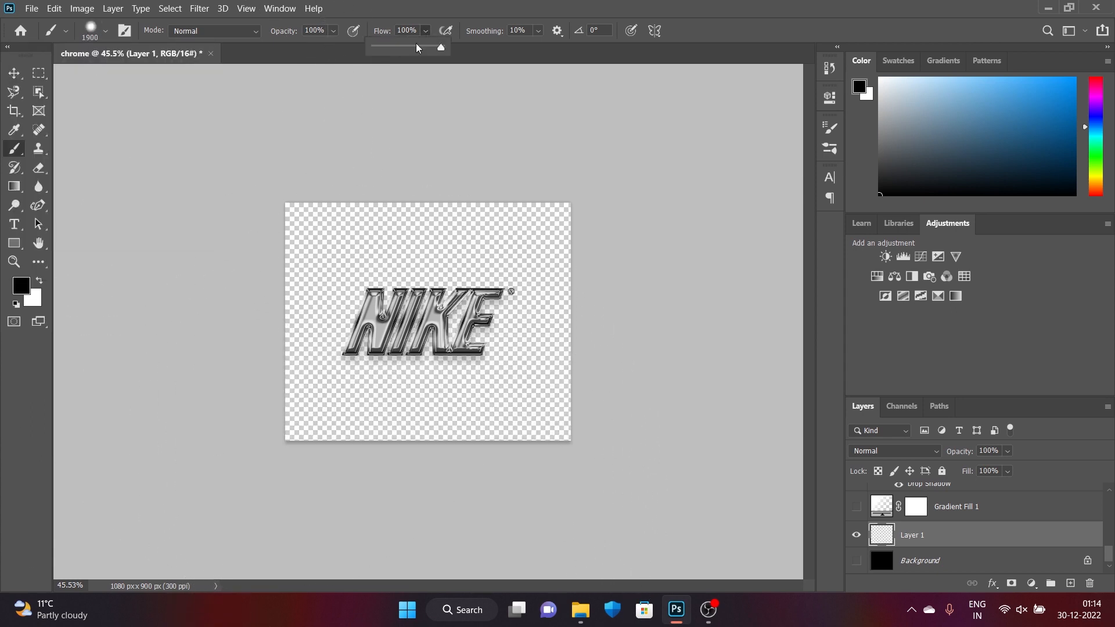
{"action": "left_click", "coordinate": [415, 48]}
{"action": "left_click", "coordinate": [426, 447]}
{"action": "left_click", "coordinate": [426, 447]}
{"action": "left_click", "coordinate": [425, 447]}
{"action": "left_click", "coordinate": [426, 446]}
{"action": "left_click", "coordinate": [425, 442]}
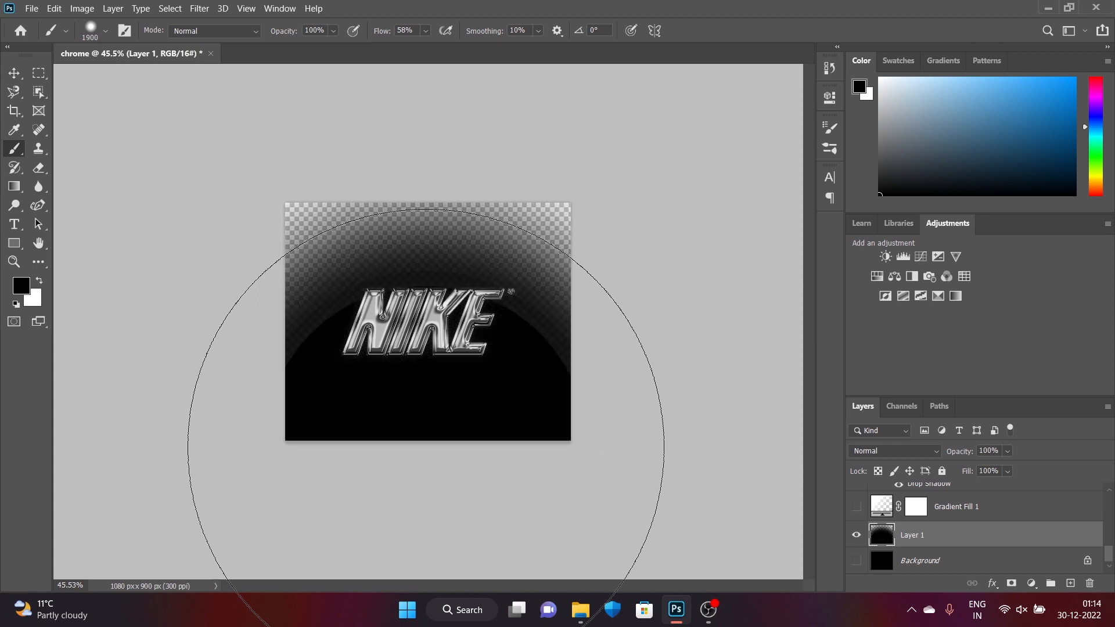
Add more soft black dabs across the canvas until Layer 1 is filled with solid black.
{"action": "left_click", "coordinate": [426, 443]}
{"action": "left_click", "coordinate": [424, 178]}
{"action": "scroll", "coordinate": [454, 393], "scroll_direction": "down", "scroll_amount": 5}
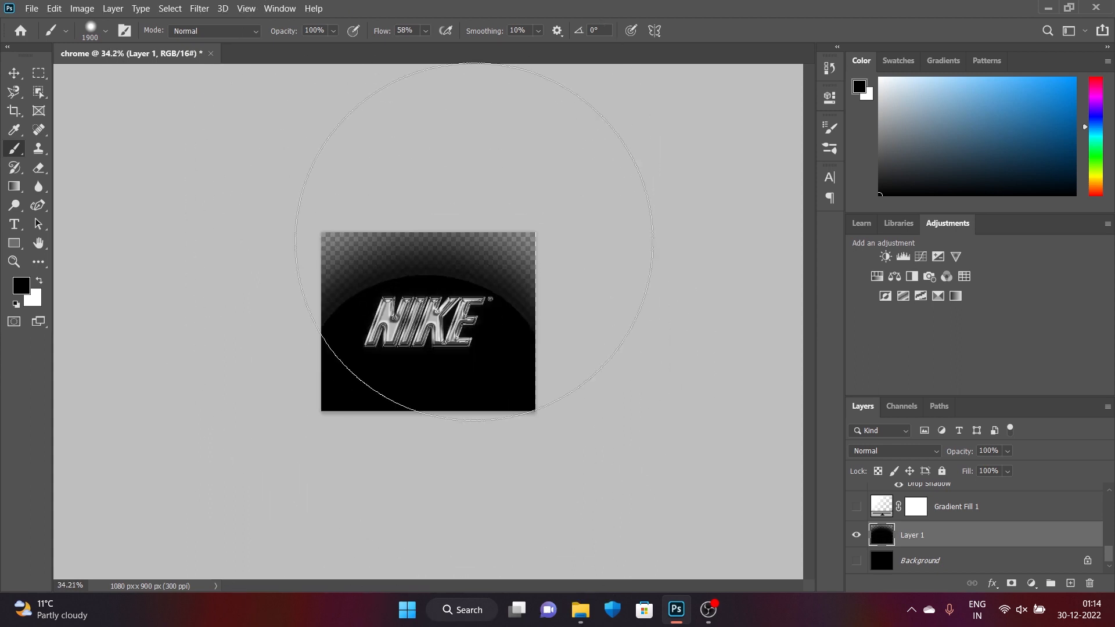
{"action": "left_click_drag", "start_coordinate": [421, 187], "coordinate": [427, 303]}
{"action": "scroll", "coordinate": [426, 304], "scroll_direction": "up", "scroll_amount": 4}
Set the foreground color to white (#ffffff) and cover all of Layer 1 with repeated dabs at the canvas center.
{"action": "left_click", "coordinate": [21, 286]}
{"action": "left_click", "coordinate": [722, 247]}
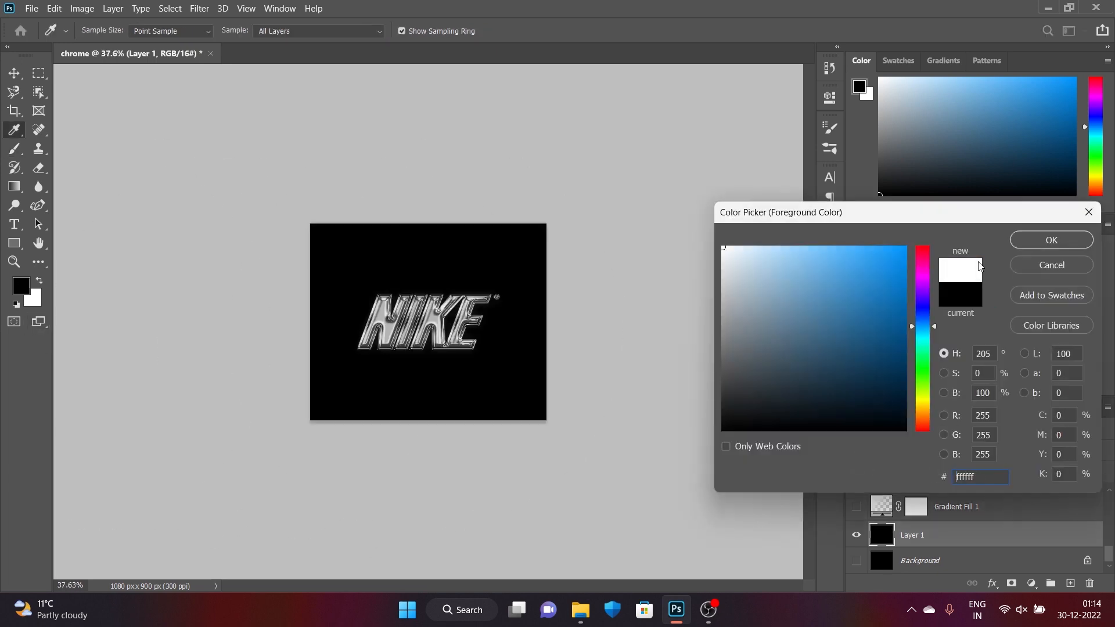
{"action": "left_click", "coordinate": [1050, 239]}
{"action": "left_click", "coordinate": [436, 325]}
{"action": "left_click", "coordinate": [436, 326]}
{"action": "left_click", "coordinate": [436, 325]}
{"action": "left_click", "coordinate": [436, 326]}
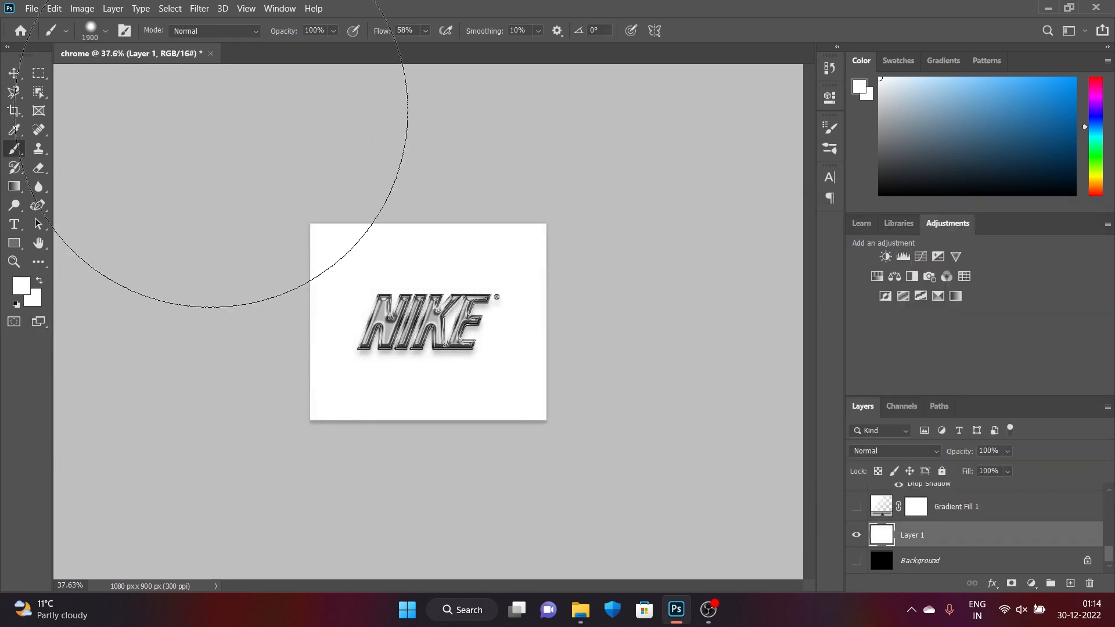
Choose a near-black gray foreground color and paint soft dabs over Layer 1, leaving the canvas's upper edge lighter.
{"action": "left_click", "coordinate": [21, 286]}
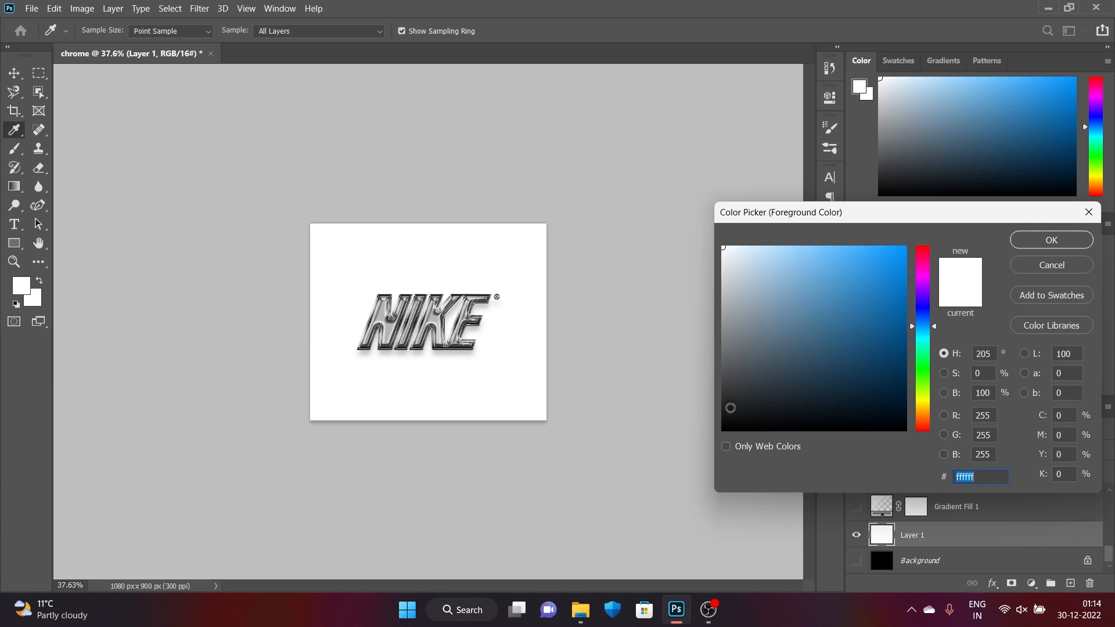
{"action": "left_click", "coordinate": [731, 408]}
{"action": "left_click", "coordinate": [1052, 240]}
{"action": "left_click_drag", "start_coordinate": [331, 458], "coordinate": [348, 448]}
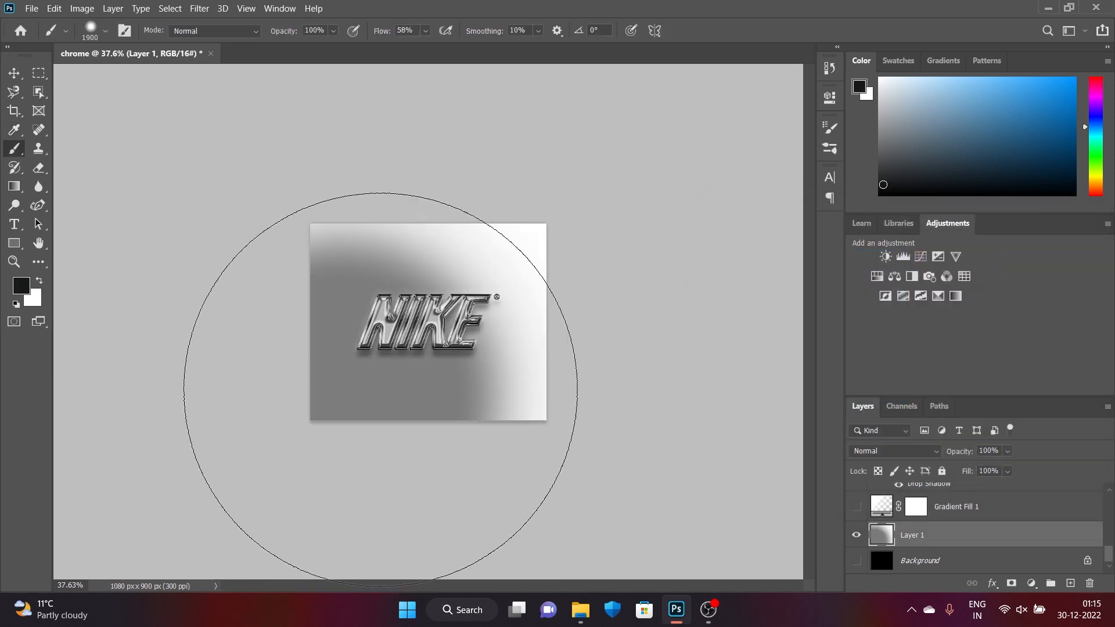
{"action": "left_click_drag", "start_coordinate": [416, 354], "coordinate": [432, 353]}
{"action": "left_click", "coordinate": [651, 358]}
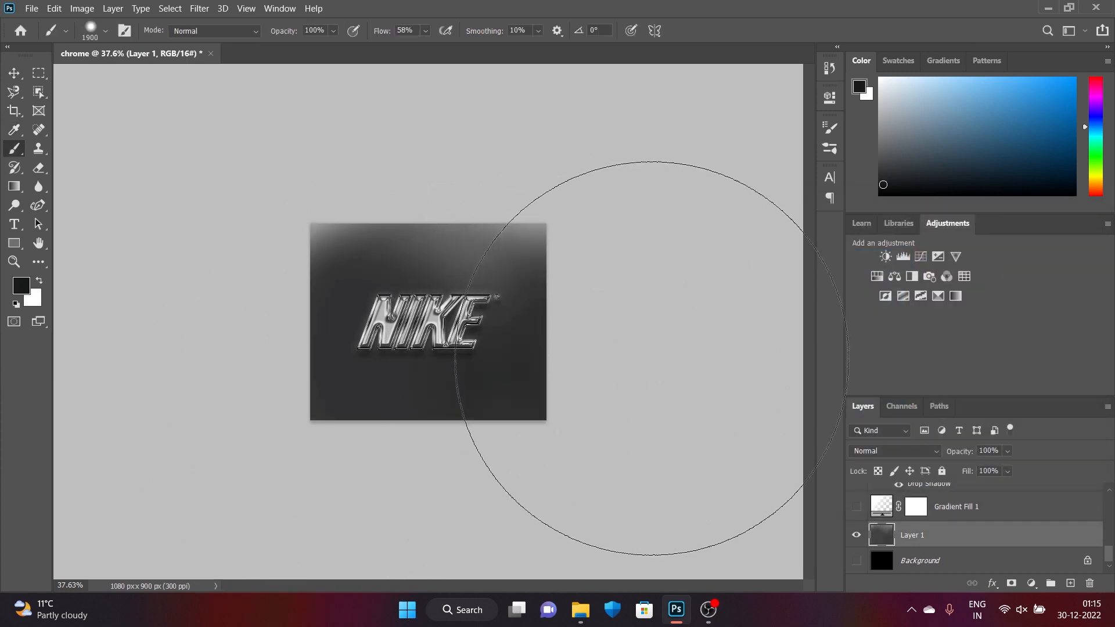
{"action": "left_click", "coordinate": [675, 447]}
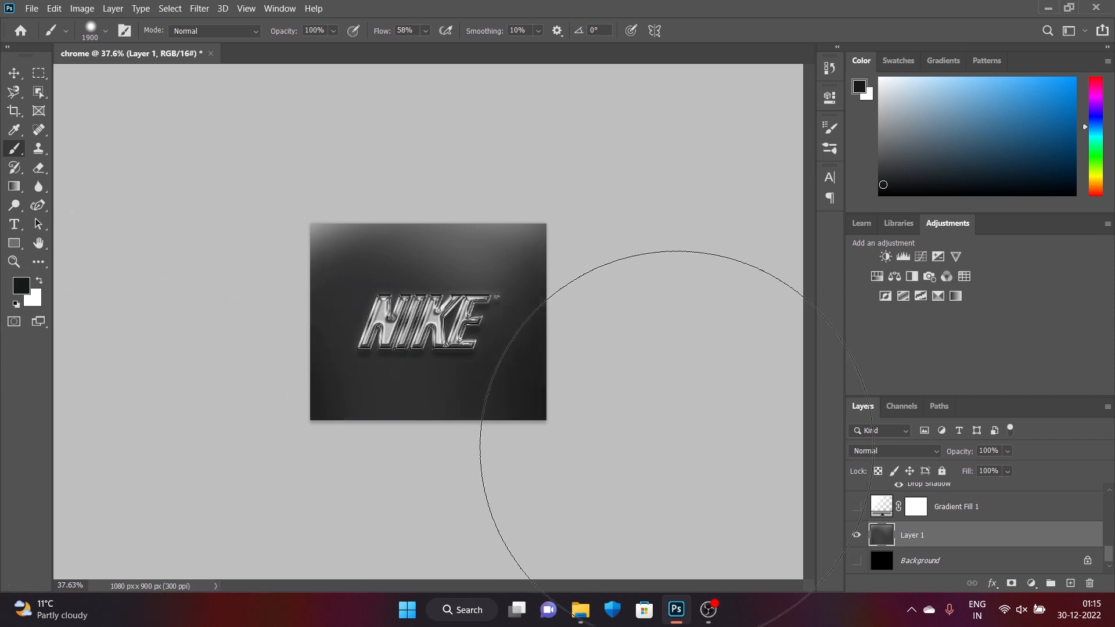
{"action": "left_click", "coordinate": [123, 518]}
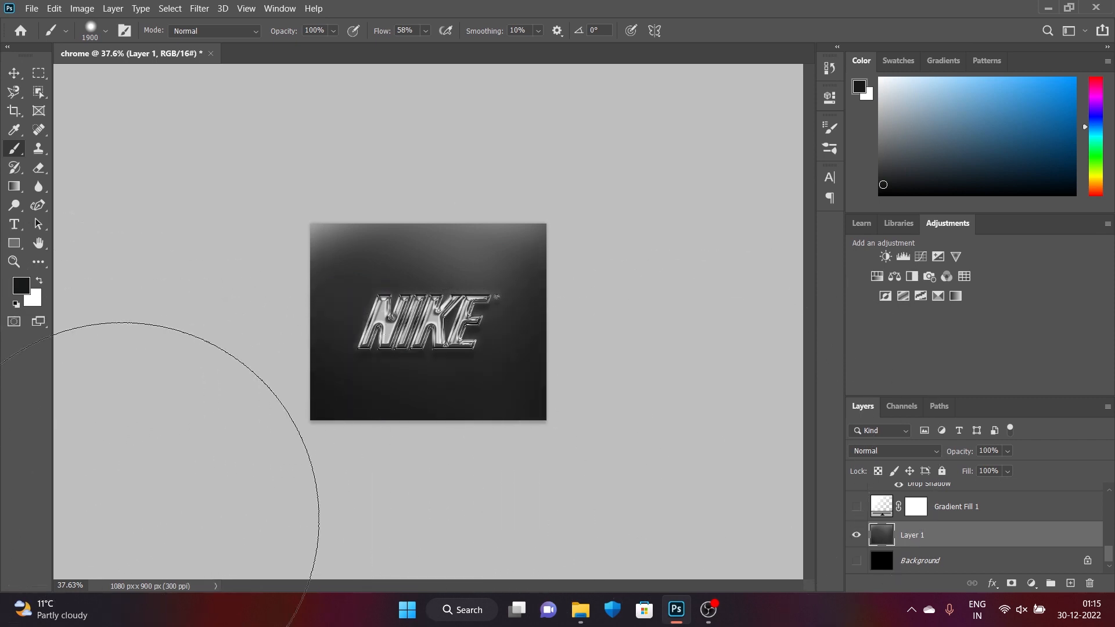
Set the foreground color back to white and paint a soft highlight along the canvas's upper edge, undoing the first stroke.
{"action": "left_click", "coordinate": [21, 285]}
{"action": "left_click_drag", "start_coordinate": [742, 249], "coordinate": [677, 219]}
{"action": "left_click", "coordinate": [1048, 241]}
{"action": "scroll", "coordinate": [581, 142], "scroll_direction": "down", "scroll_amount": 4}
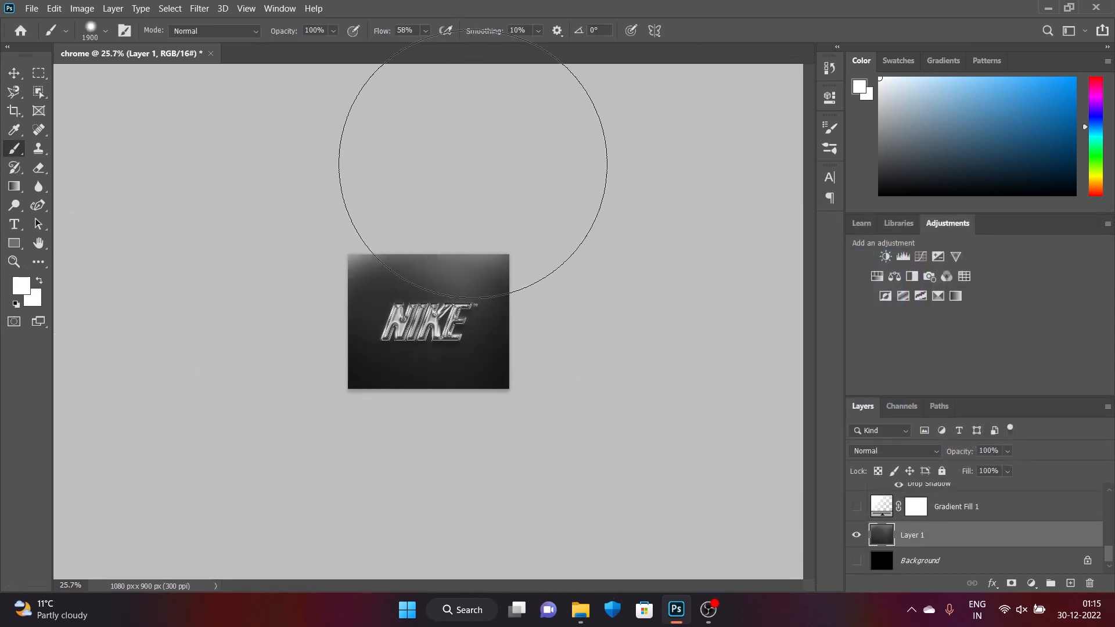
{"action": "mouse_move", "coordinate": [496, 139]}
{"action": "left_mouse_down"}
{"action": "mouse_move", "coordinate": [268, 133]}
{"action": "mouse_move", "coordinate": [465, 163]}
{"action": "left_mouse_up"}
{"action": "key", "text": "ctrl+z"}
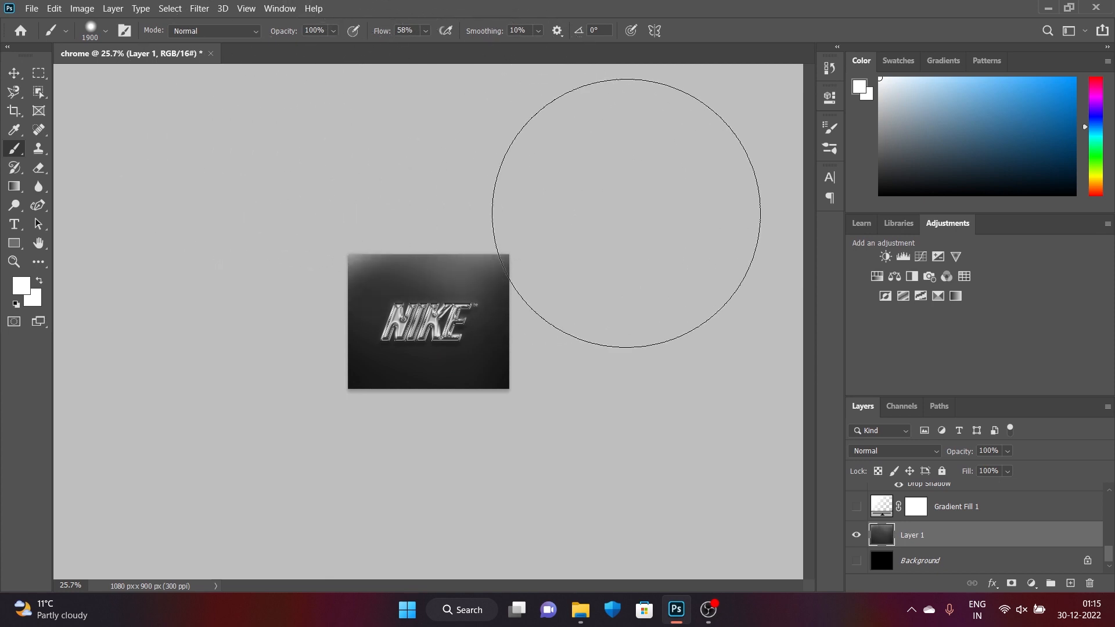
{"action": "mouse_move", "coordinate": [652, 306]}
{"action": "left_mouse_down"}
{"action": "mouse_move", "coordinate": [445, 128]}
{"action": "mouse_move", "coordinate": [411, 124]}
{"action": "mouse_move", "coordinate": [458, 120]}
{"action": "left_mouse_up"}
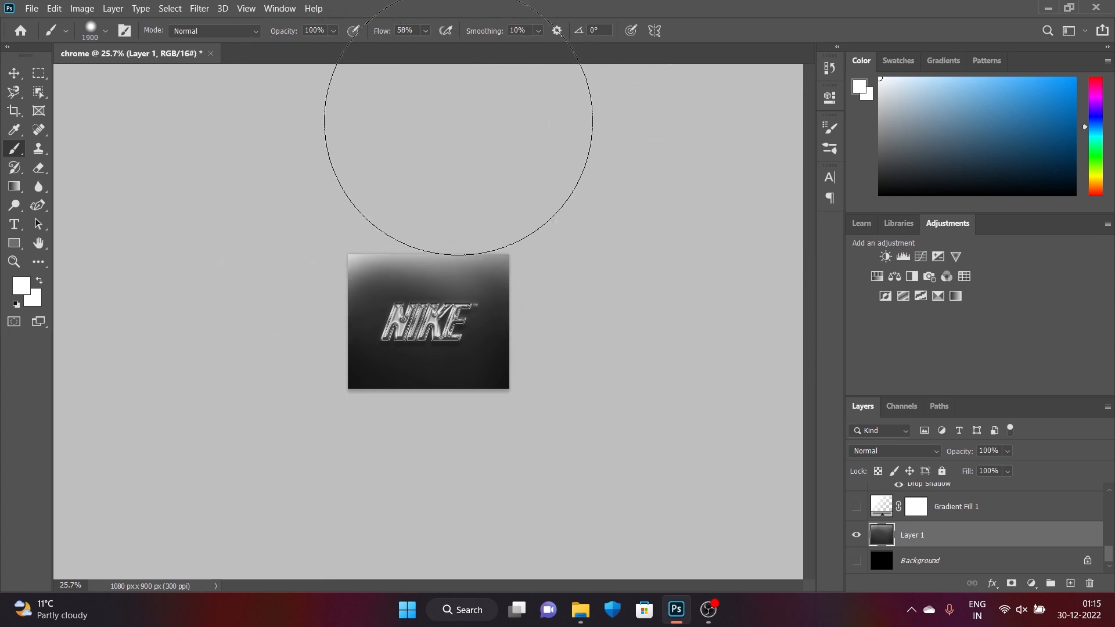
{"action": "scroll", "coordinate": [627, 308], "scroll_direction": "up", "scroll_amount": 6}
Switch to the Move tool, undo the stray layer move, and enlarge the Layers panel to show more layers.
{"action": "key", "text": "v"}
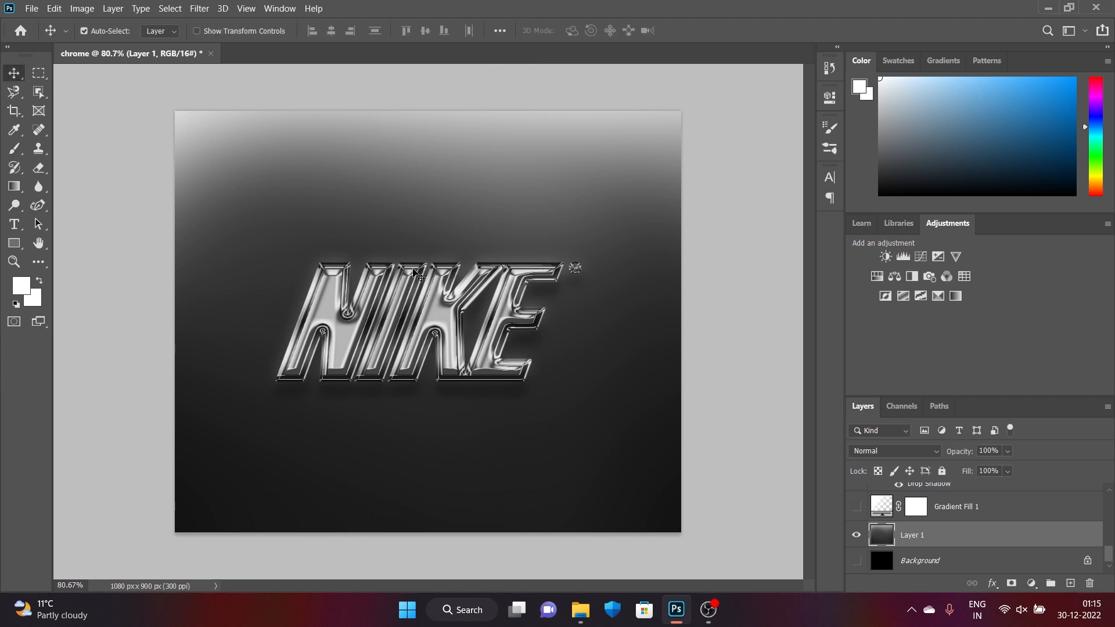
{"action": "left_click_drag", "start_coordinate": [258, 217], "coordinate": [327, 262]}
{"action": "key", "text": "ctrl+z"}
{"action": "left_click_drag", "start_coordinate": [1056, 397], "coordinate": [1058, 245]}
{"action": "left_click_drag", "start_coordinate": [1110, 455], "coordinate": [1113, 348]}
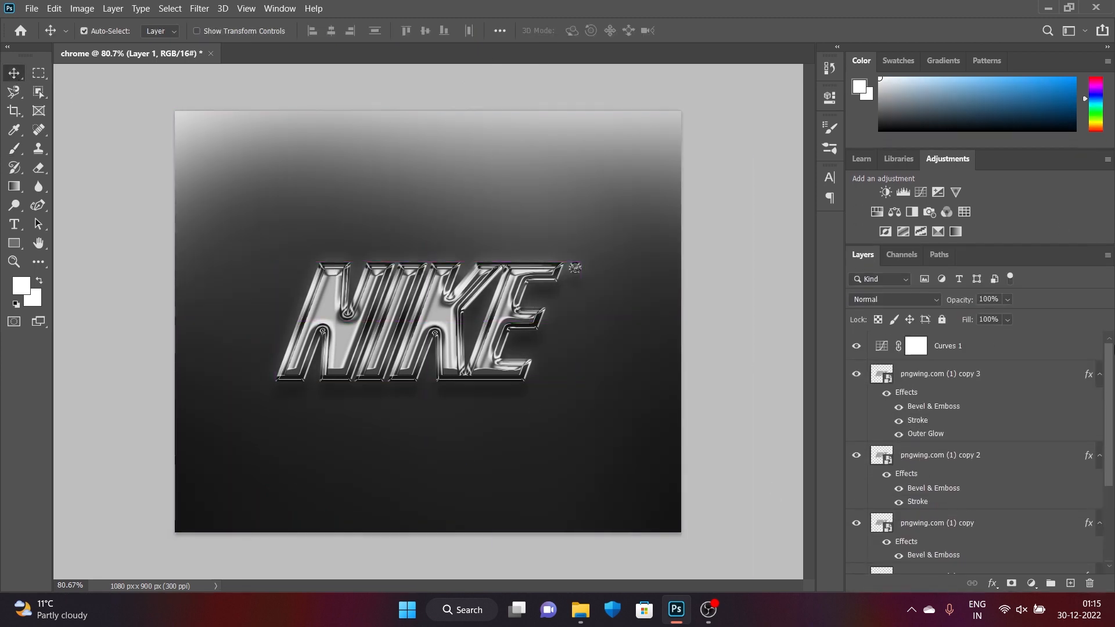
Select all four pngwing.com (1) logo layers and scale them up together, centered on the canvas.
{"action": "left_click", "coordinate": [959, 373]}
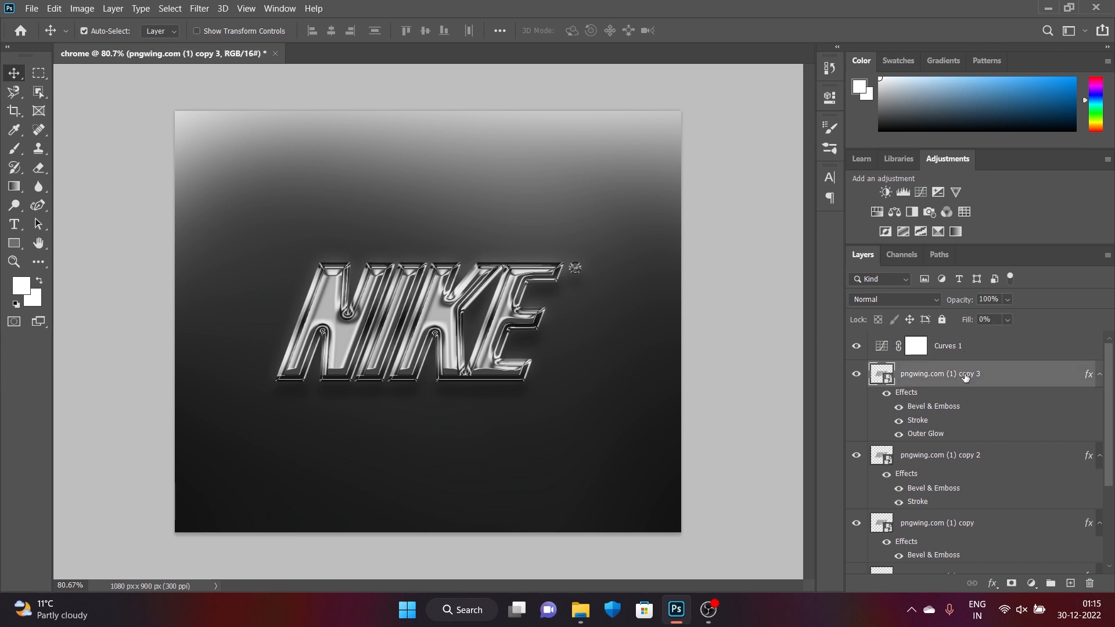
{"action": "scroll", "coordinate": [966, 383], "scroll_direction": "down", "scroll_amount": 1}
{"action": "left_click", "coordinate": [965, 426], "text": "ctrl"}
{"action": "scroll", "coordinate": [966, 426], "scroll_direction": "down", "scroll_amount": 2}
{"action": "left_click", "coordinate": [964, 438], "text": "ctrl"}
{"action": "scroll", "coordinate": [961, 450], "scroll_direction": "down", "scroll_amount": 1}
{"action": "left_click", "coordinate": [957, 465], "text": "ctrl"}
{"action": "scroll", "coordinate": [966, 487], "scroll_direction": "down", "scroll_amount": 1}
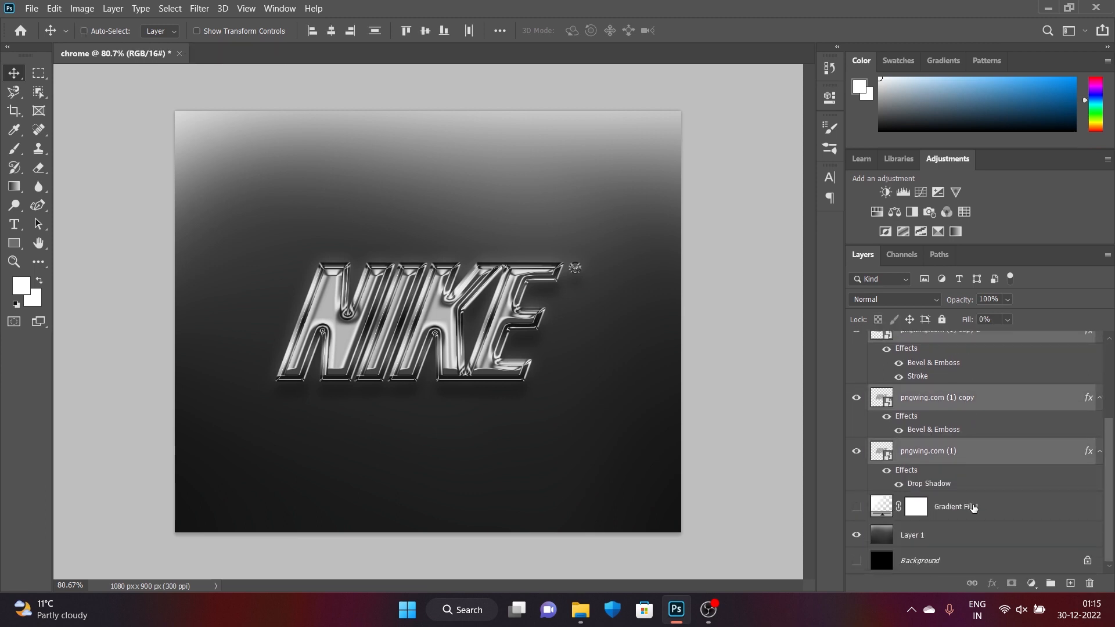
{"action": "scroll", "coordinate": [972, 508], "scroll_direction": "up", "scroll_amount": 4}
{"action": "key", "text": "ctrl+t"}
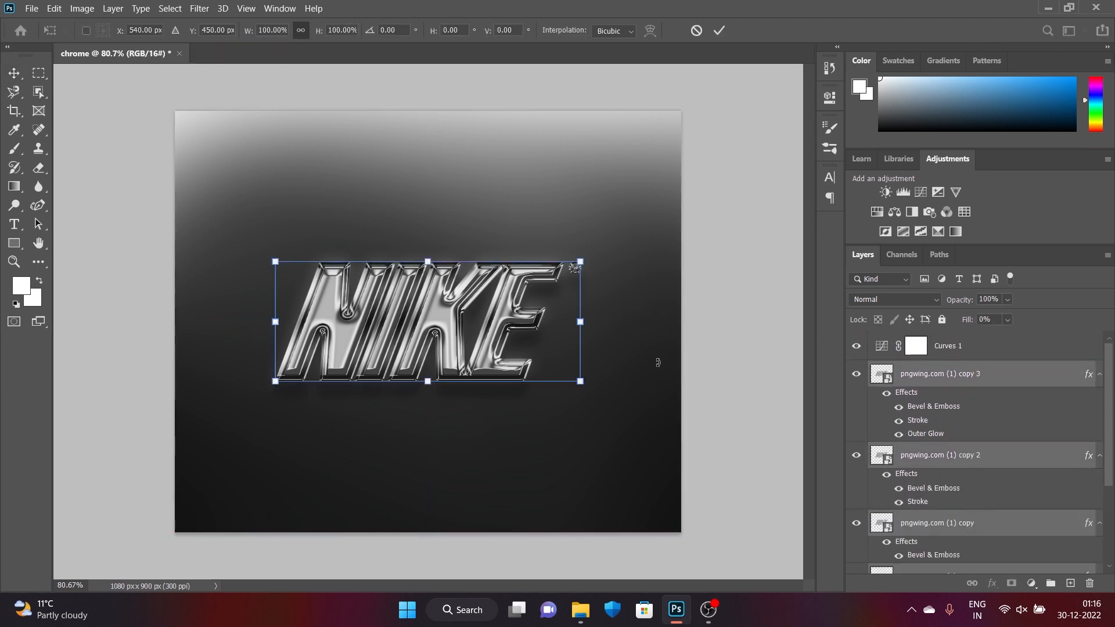
{"action": "left_click_drag", "start_coordinate": [581, 380], "coordinate": [625, 398]}
{"action": "left_click_drag", "start_coordinate": [480, 335], "coordinate": [510, 337]}
{"action": "left_click", "coordinate": [719, 31]}
{"action": "key", "text": "ctrl+t"}
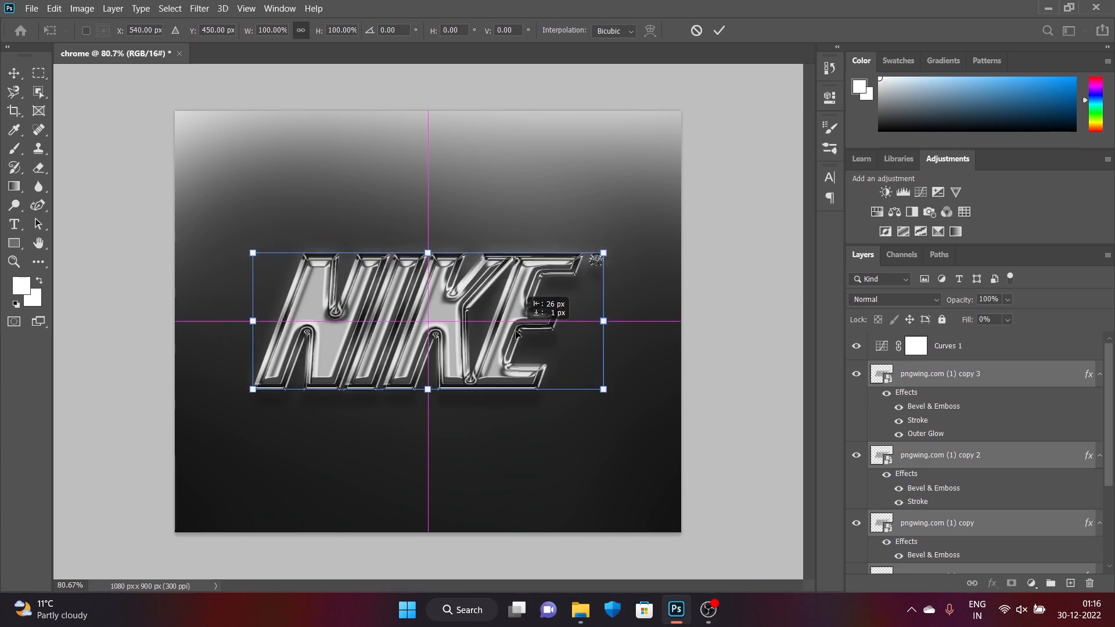
{"action": "left_click", "coordinate": [719, 30]}
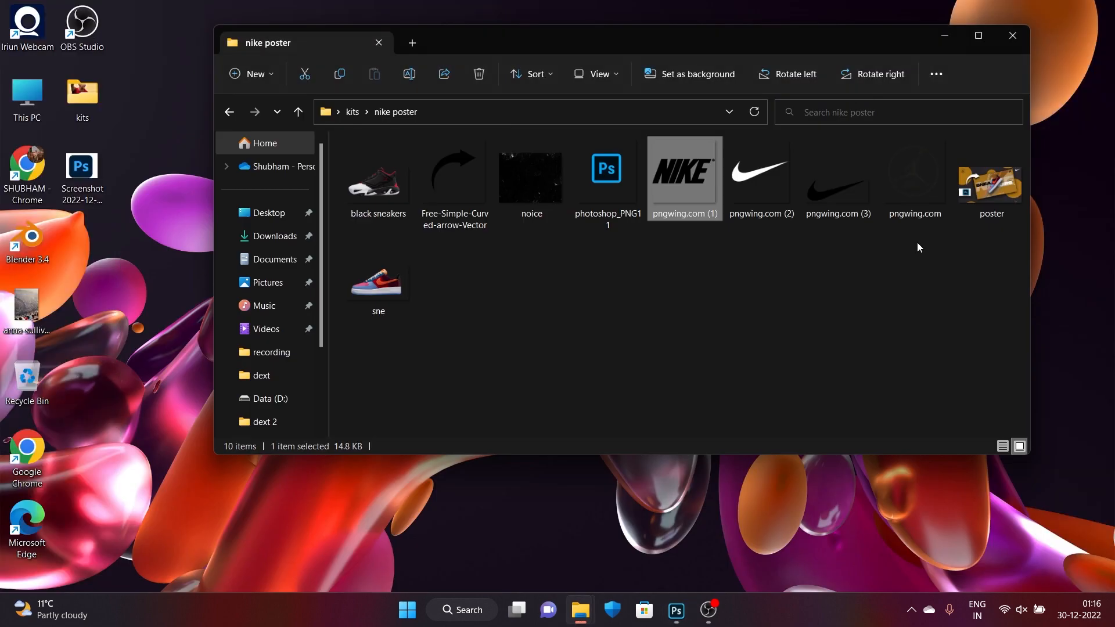
Place the noice texture scaled to about 120% to cover the canvas, above Curves 1, with the Lighten blending mode.
{"action": "left_click_drag", "start_coordinate": [531, 174], "coordinate": [433, 350]}
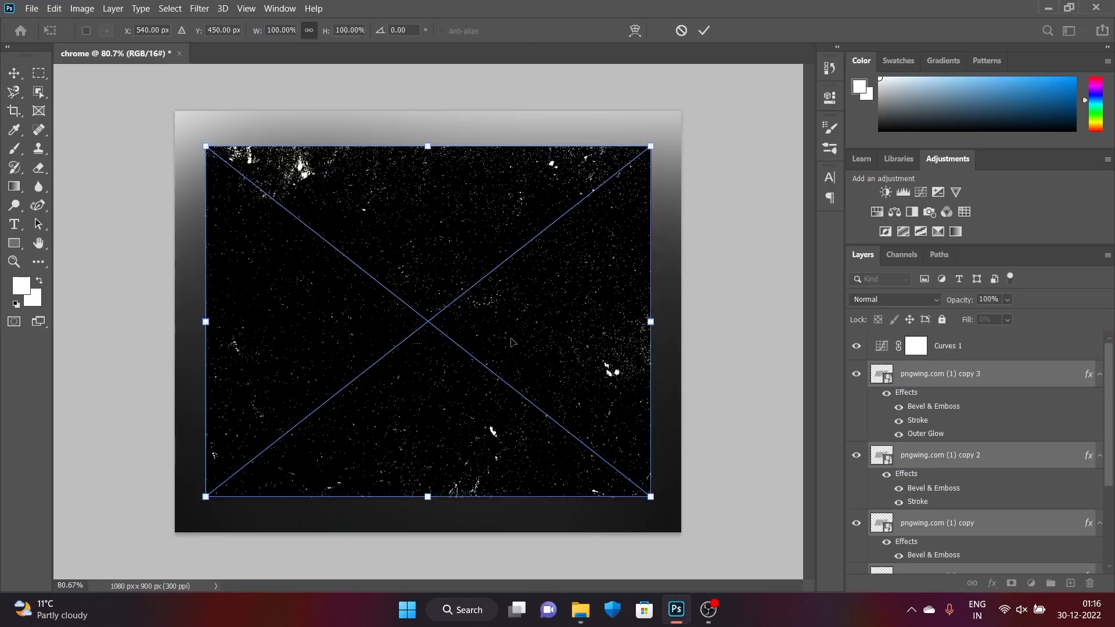
{"action": "left_click_drag", "start_coordinate": [651, 497], "coordinate": [699, 531]}
{"action": "left_click_drag", "start_coordinate": [570, 358], "coordinate": [566, 358]}
{"action": "key", "text": "Return"}
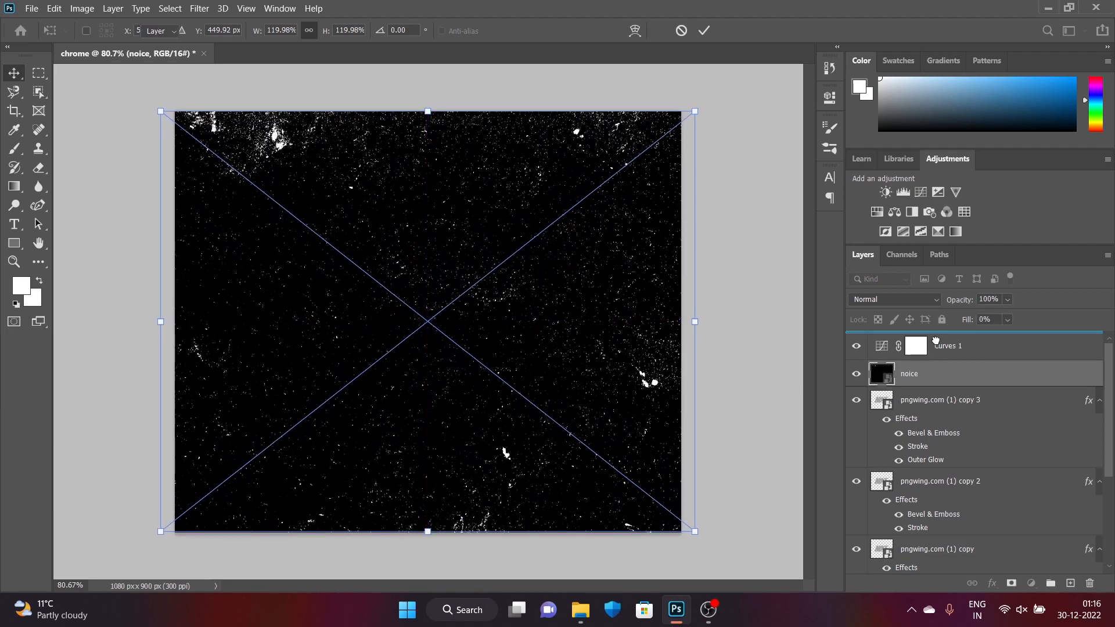
{"action": "left_click", "coordinate": [928, 299]}
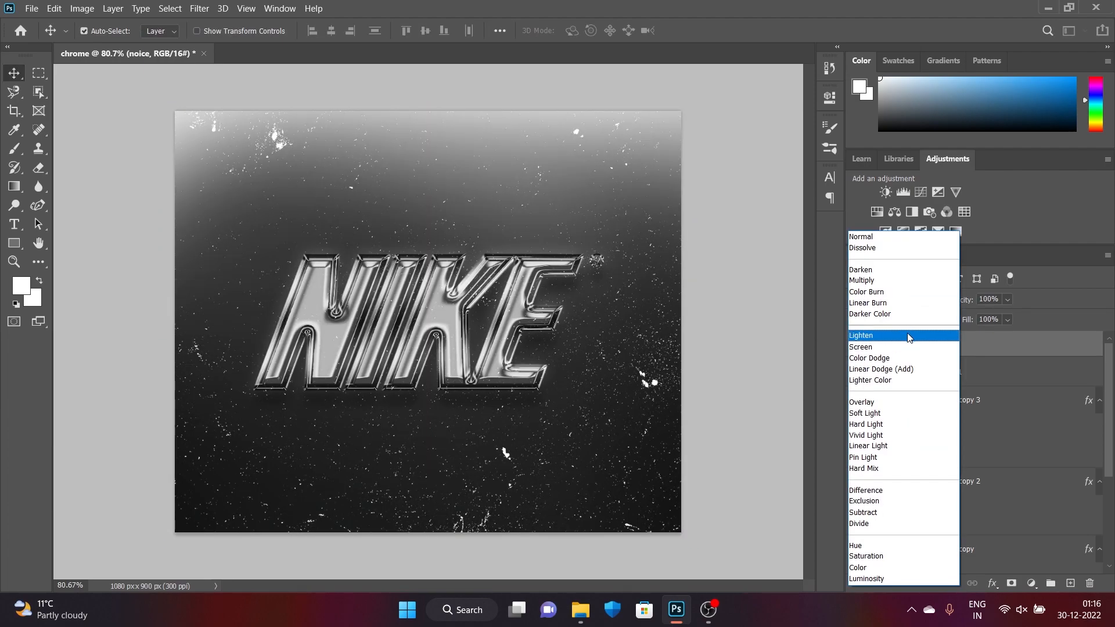
{"action": "left_click", "coordinate": [908, 335]}
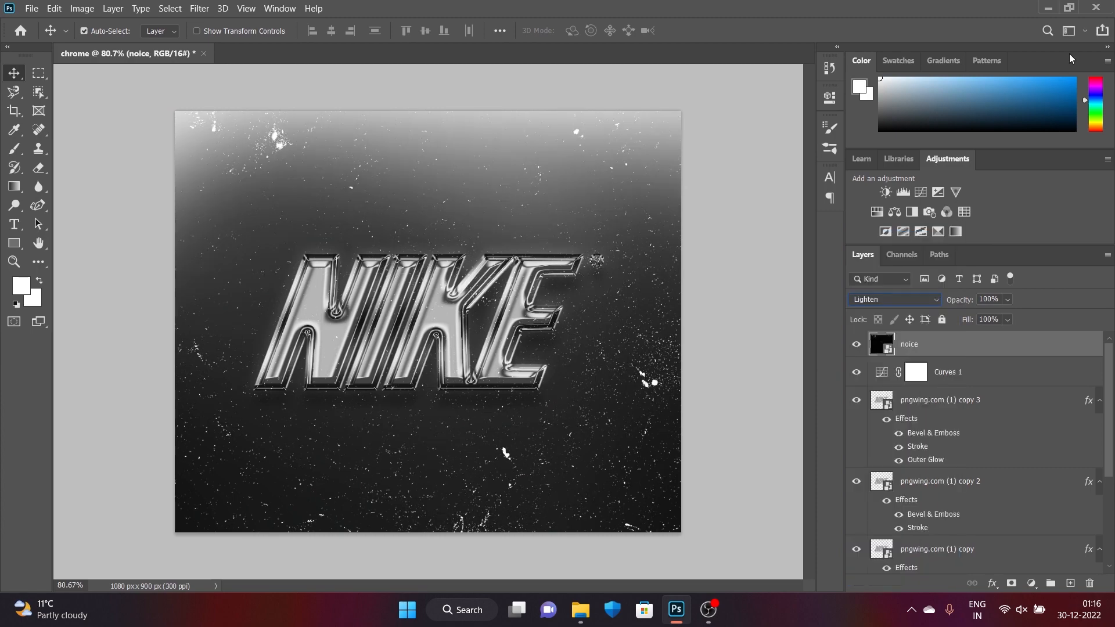
Place the white swoosh image pngwing.com (2), enlarge it across the canvas, and move its layer directly below the pngwing.com (1) layer.
{"action": "left_click", "coordinate": [1048, 8]}
{"action": "key", "text": "alt+Tab"}
{"action": "left_click_drag", "start_coordinate": [769, 176], "coordinate": [724, 338]}
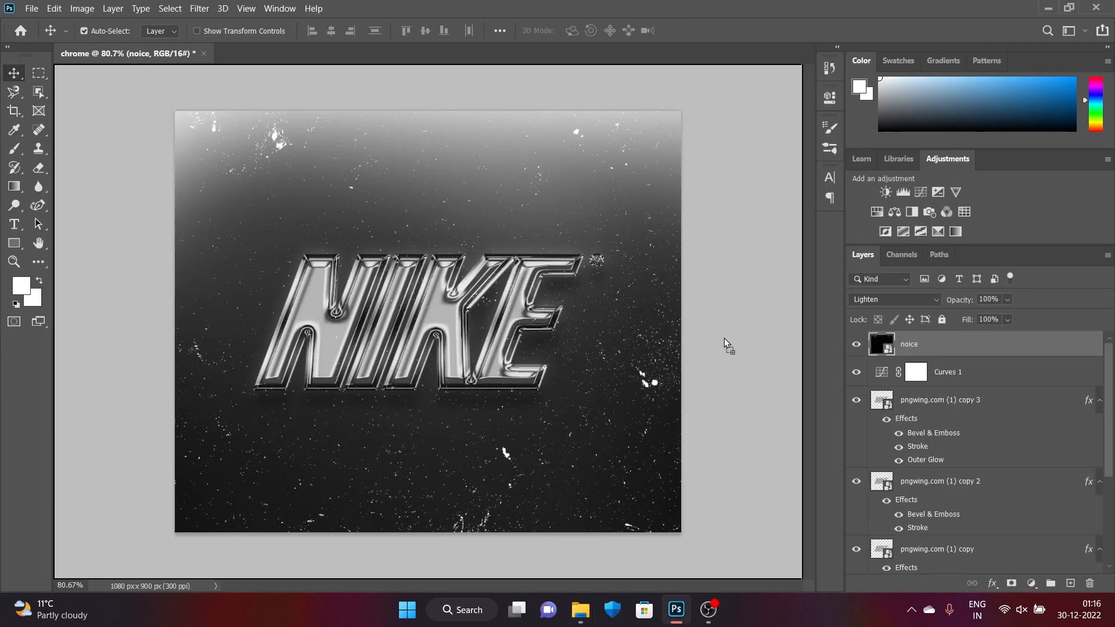
{"action": "left_click_drag", "start_coordinate": [610, 477], "coordinate": [610, 479]}
{"action": "left_click_drag", "start_coordinate": [620, 533], "coordinate": [668, 563]}
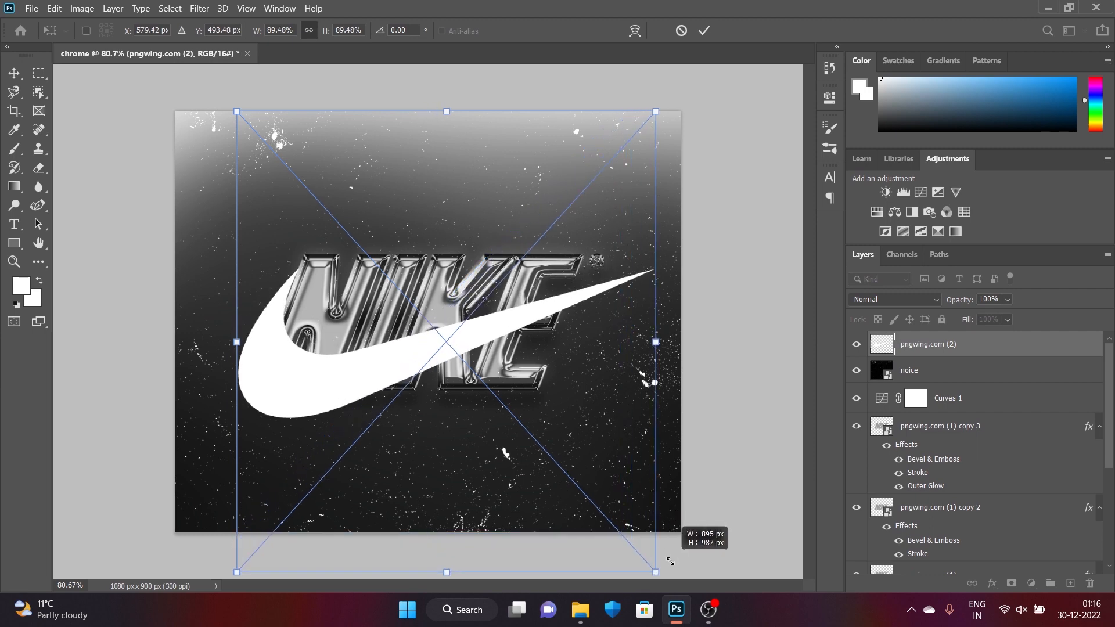
{"action": "left_click_drag", "start_coordinate": [593, 504], "coordinate": [589, 484]}
{"action": "left_click_drag", "start_coordinate": [915, 348], "coordinate": [929, 493]}
Enlarge the swoosh layer until it reaches the canvas edges and lower its opacity to 26%.
{"action": "left_click_drag", "start_coordinate": [264, 327], "coordinate": [278, 320]}
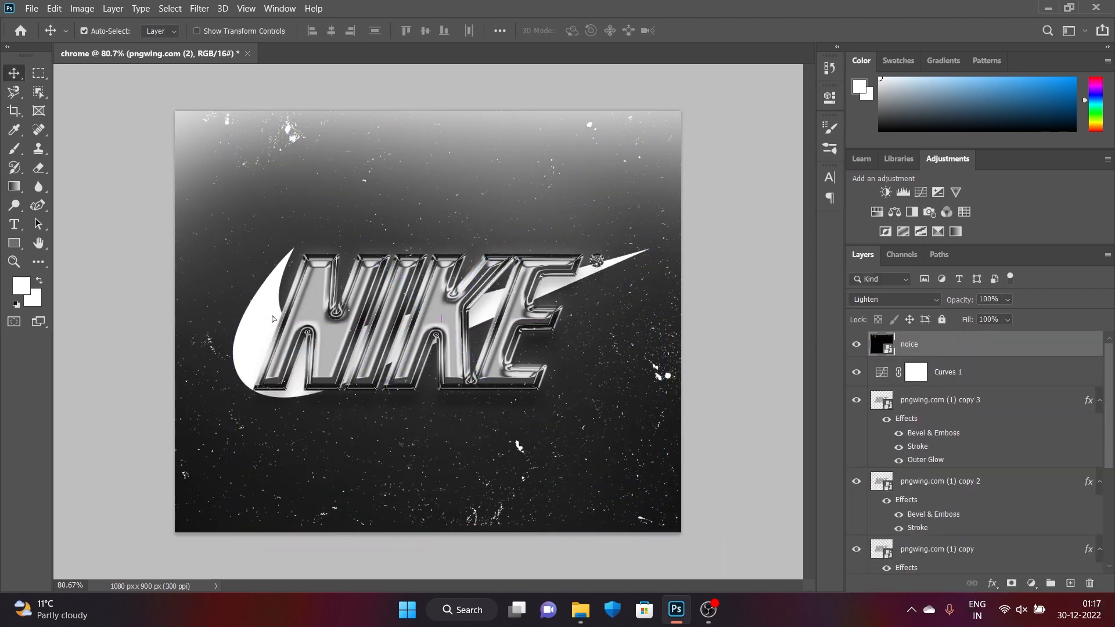
{"action": "scroll", "coordinate": [952, 464], "scroll_direction": "down", "scroll_amount": 3}
{"action": "left_click", "coordinate": [952, 478]}
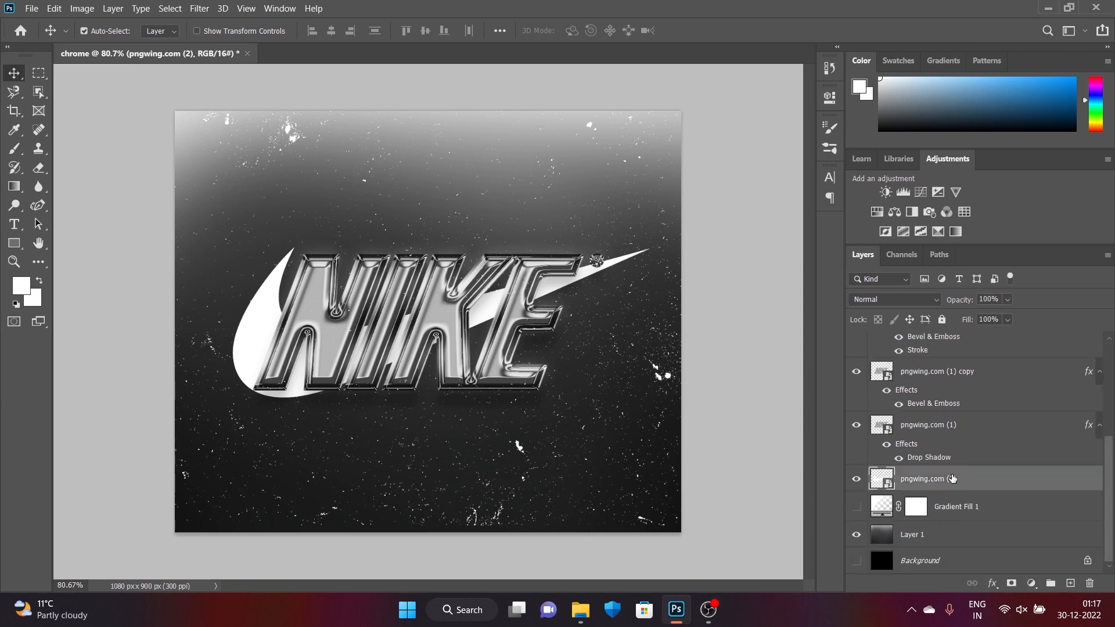
{"action": "key", "text": "ctrl+t"}
{"action": "left_click_drag", "start_coordinate": [650, 321], "coordinate": [610, 325]}
{"action": "left_click", "coordinate": [1007, 300]}
{"action": "left_click_drag", "start_coordinate": [1026, 316], "coordinate": [974, 316]}
{"action": "key", "text": "Return"}
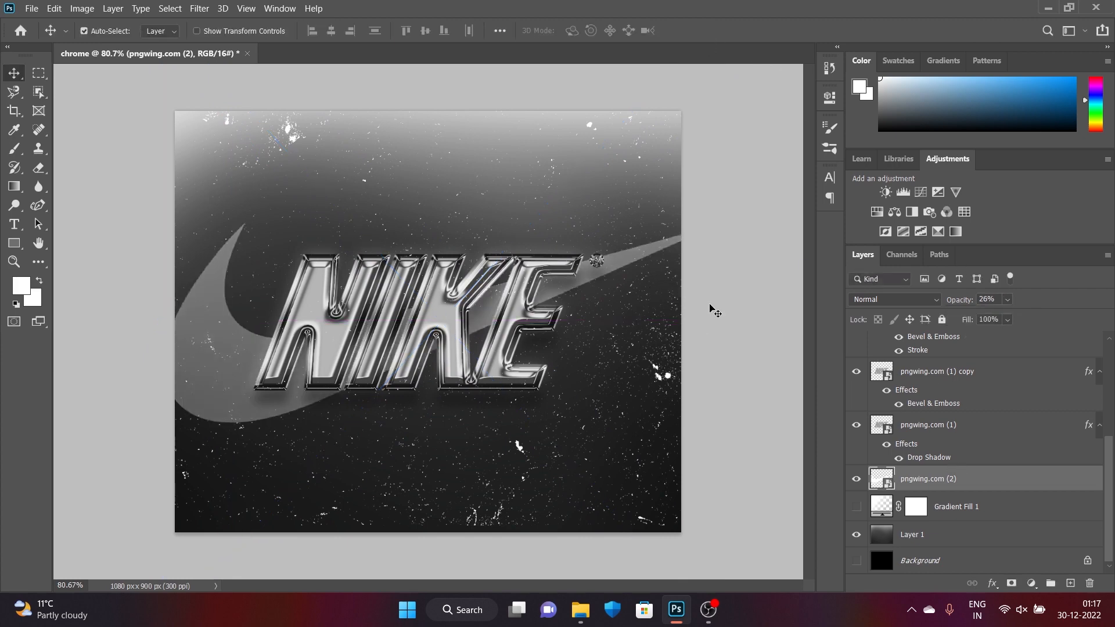
Hide the pngwing.com (2) swoosh layer.
{"action": "key", "text": "ctrl+minus"}
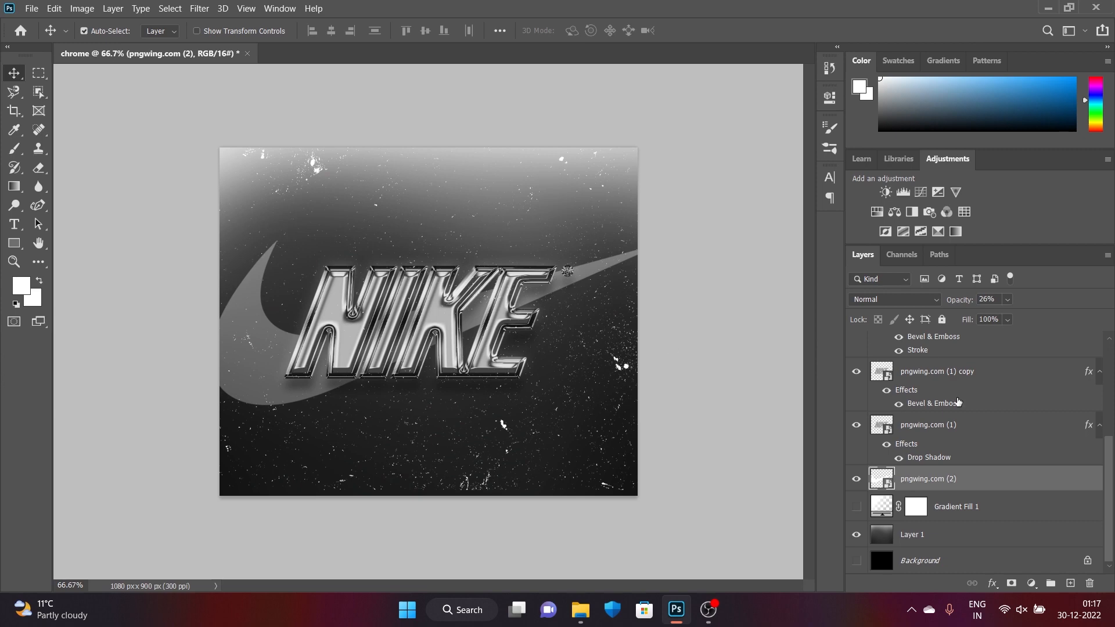
{"action": "left_click", "coordinate": [857, 479]}
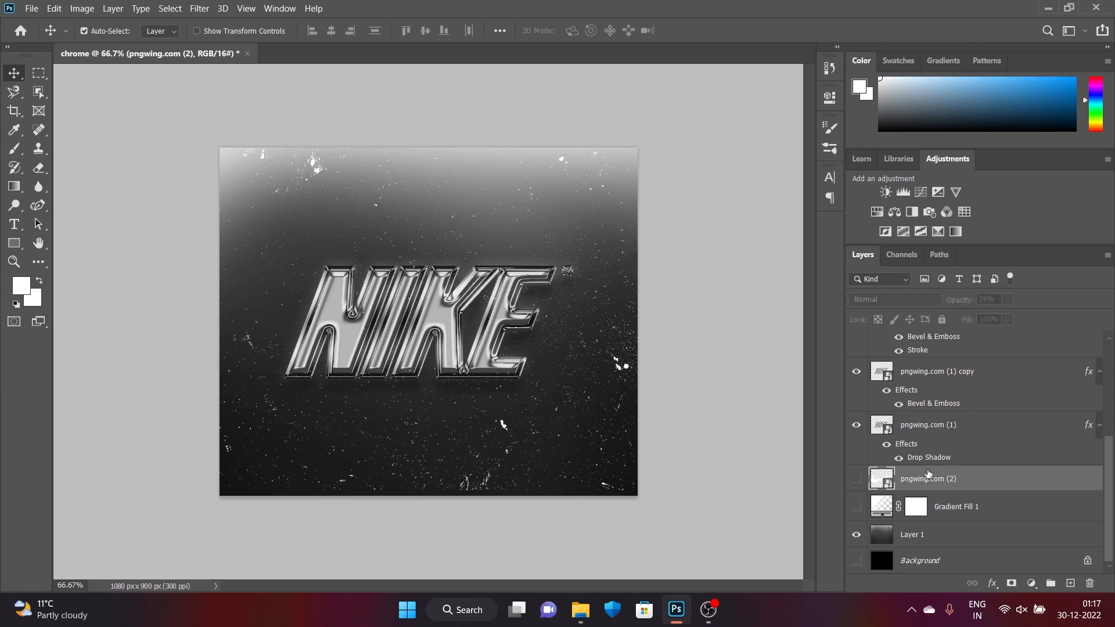
{"action": "left_click", "coordinate": [32, 8]}
{"action": "left_click", "coordinate": [759, 281]}
Start a new text line below the NIKE logo in Champion HTF-Bantamweight with the font size at 41.01 pt.
{"action": "left_click", "coordinate": [14, 224]}
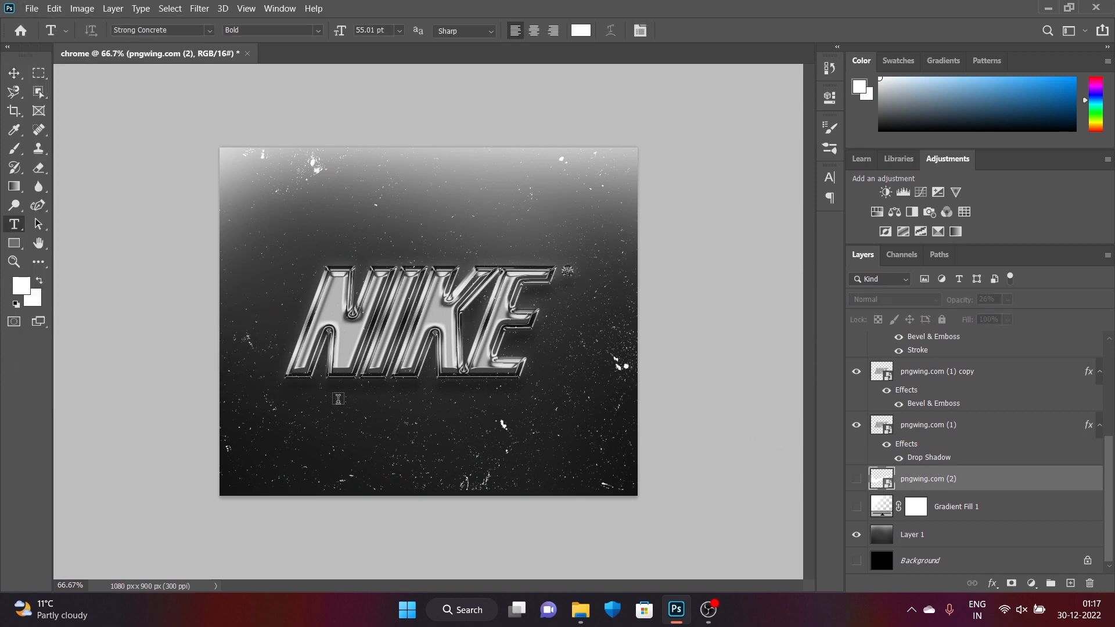
{"action": "left_click", "coordinate": [323, 407]}
{"action": "key", "text": "BackSpace"}
{"action": "left_click", "coordinate": [205, 33]}
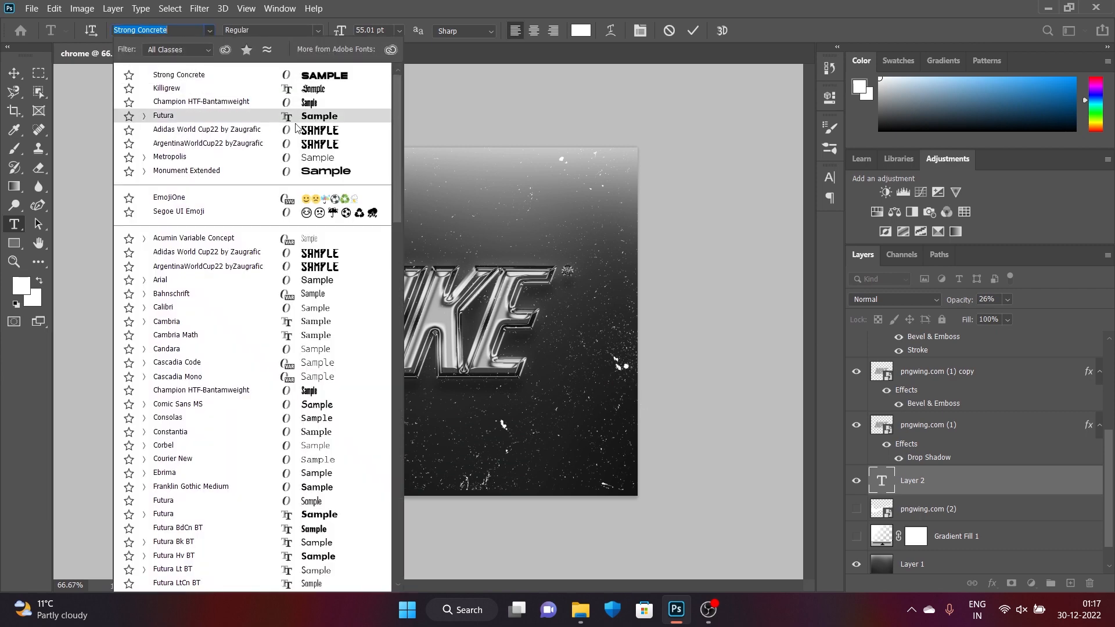
{"action": "left_click", "coordinate": [174, 47]}
{"action": "left_click", "coordinate": [830, 177]}
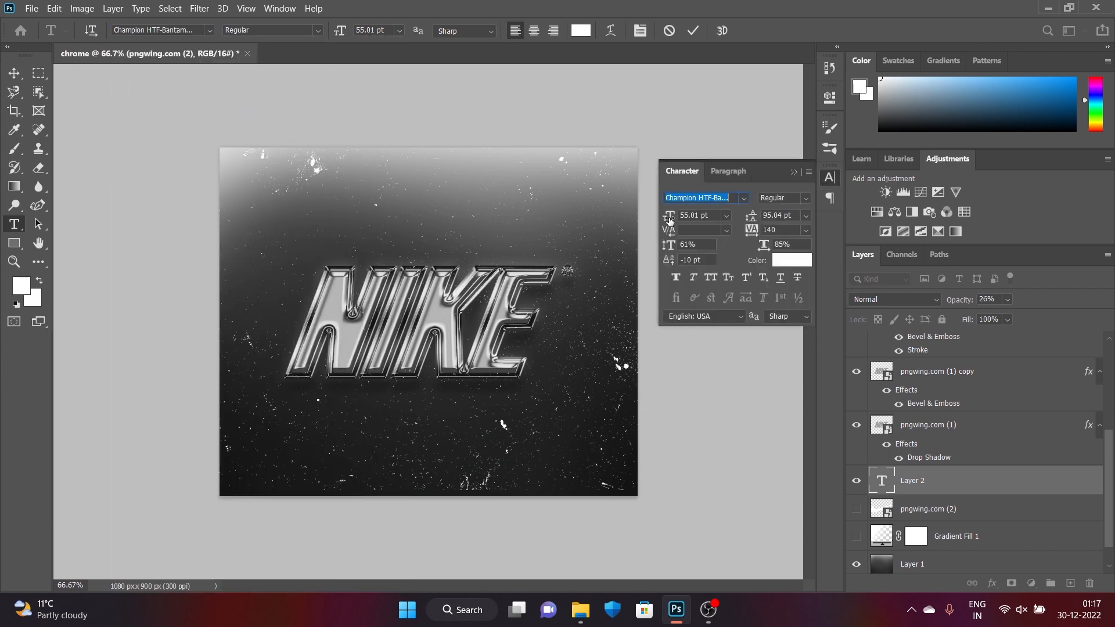
{"action": "mouse_move", "coordinate": [669, 218]}
{"action": "left_mouse_down"}
{"action": "mouse_move", "coordinate": [679, 218]}
{"action": "mouse_move", "coordinate": [662, 224]}
{"action": "left_mouse_up"}
Enter the tagline JUST DO IT in capitals below the NIKE logo.
{"action": "type", "text": "j"}
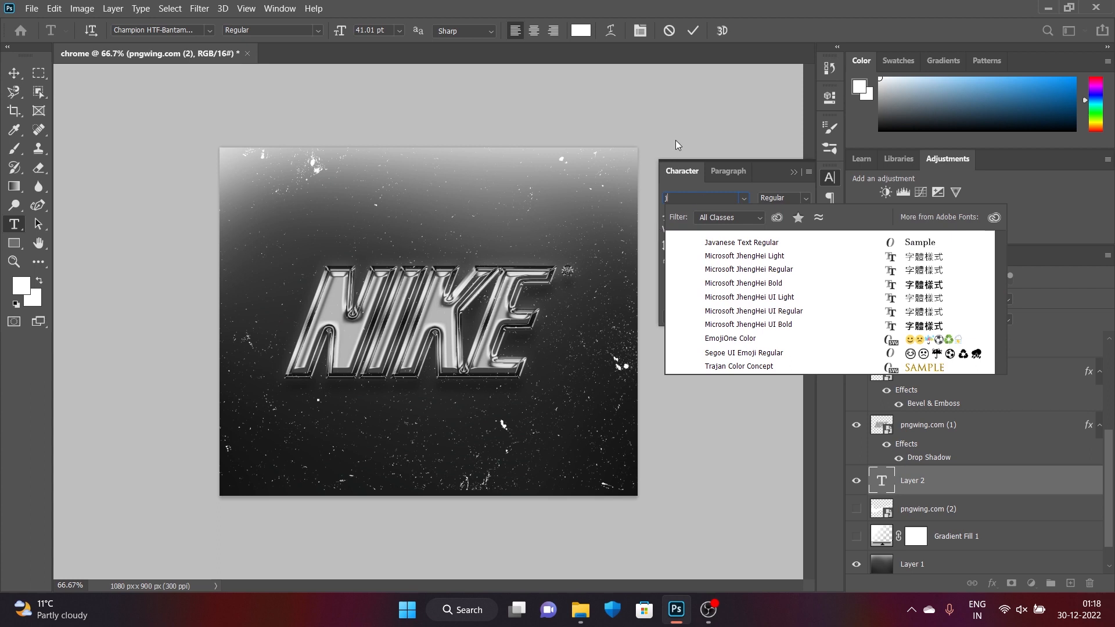
{"action": "left_click", "coordinate": [318, 401]}
{"action": "type", "text": "ju"}
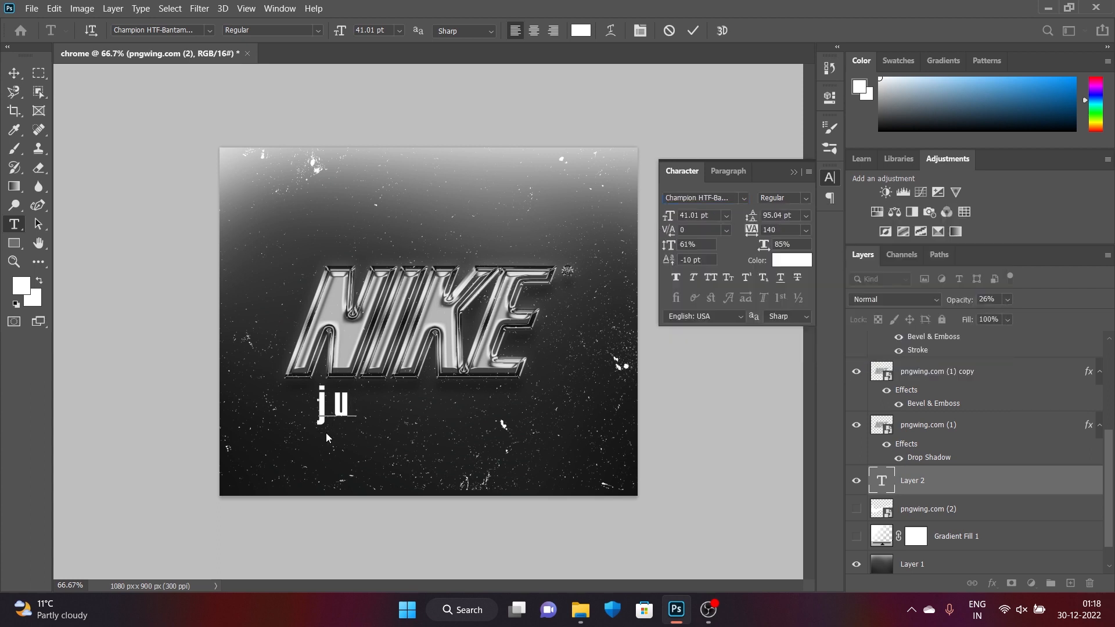
{"action": "key", "text": "BackSpace"}
{"action": "key", "text": "BackSpace"}
{"action": "type", "text": "JUST"}
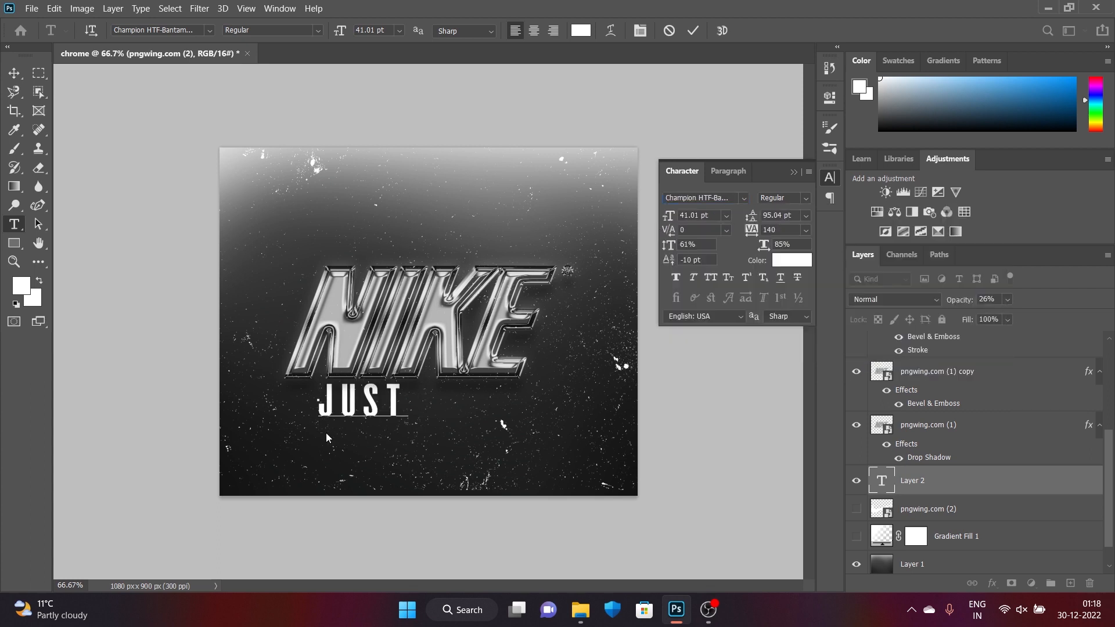
{"action": "type", "text": " DO IT"}
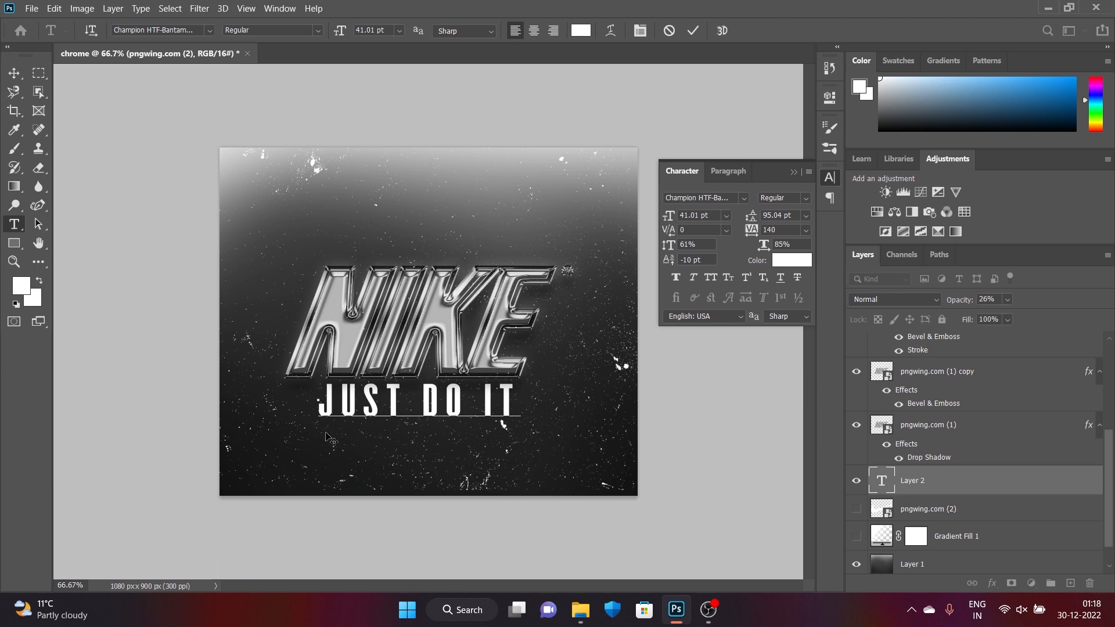
Set the whole tagline to 14.01 pt with tracking at 920 and commit the text.
{"action": "left_click_drag", "start_coordinate": [668, 217], "coordinate": [649, 229]}
{"action": "key", "text": "ctrl+a"}
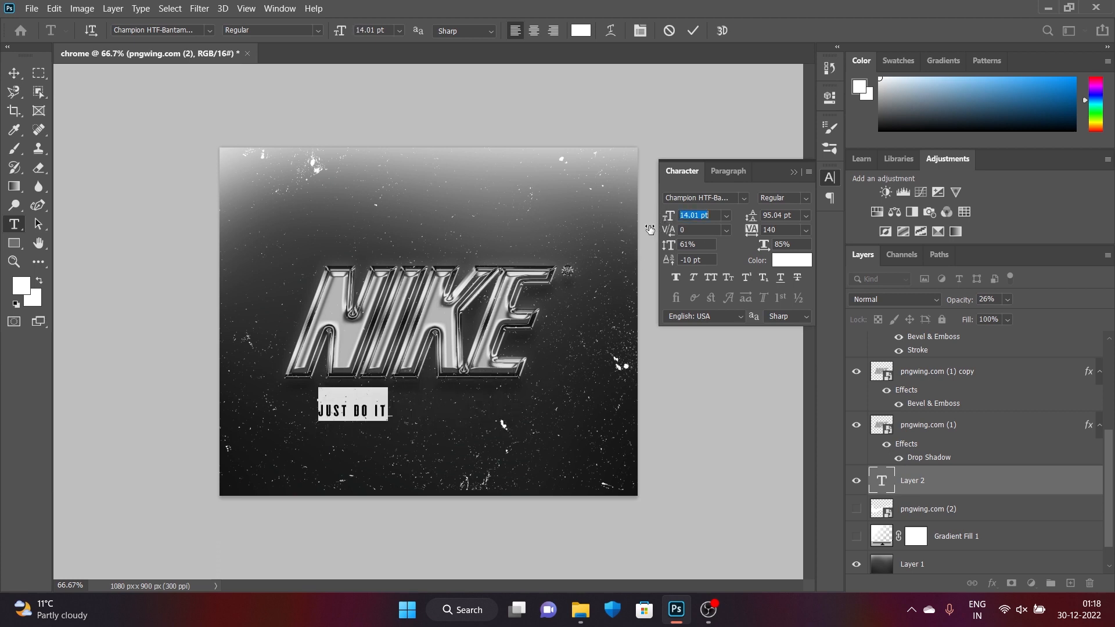
{"action": "mouse_move", "coordinate": [763, 244]}
{"action": "left_mouse_down"}
{"action": "mouse_move", "coordinate": [828, 254]}
{"action": "mouse_move", "coordinate": [773, 247]}
{"action": "mouse_move", "coordinate": [780, 238]}
{"action": "left_mouse_up"}
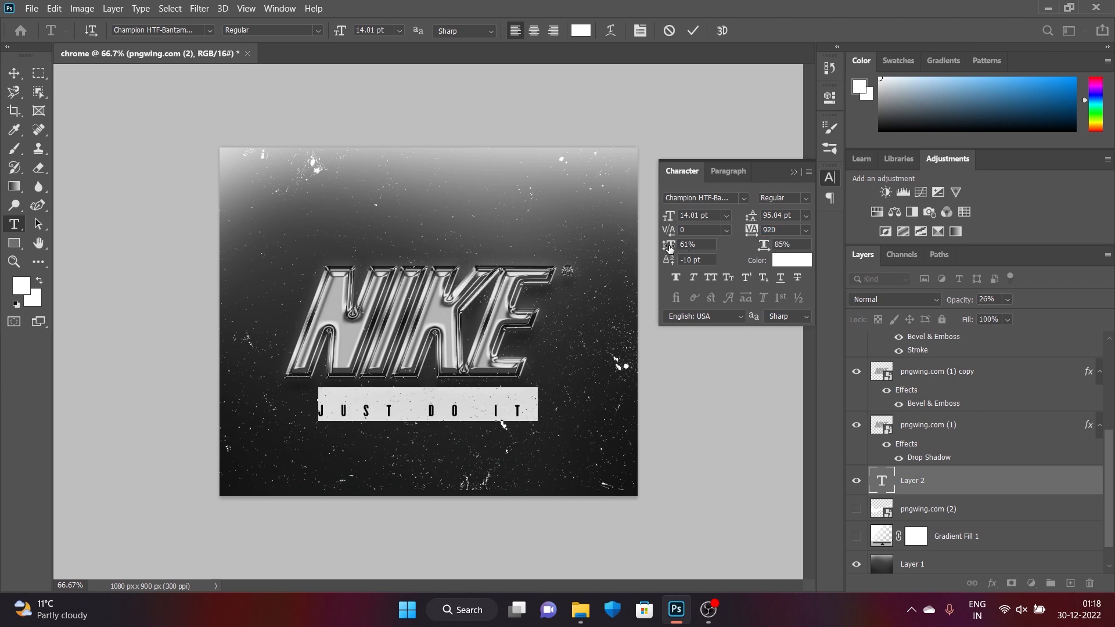
{"action": "key", "text": "ctrl+Return"}
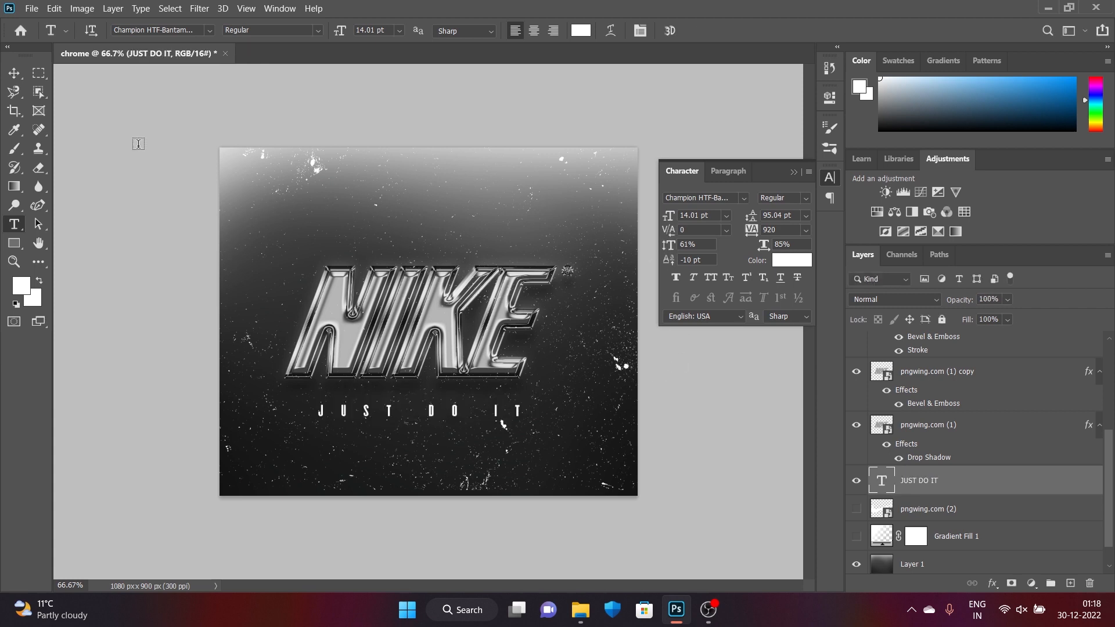
Move the JUST DO IT text layer to the top of the layer stack, above the noice layer.
{"action": "left_click", "coordinate": [13, 73]}
{"action": "left_click", "coordinate": [349, 406]}
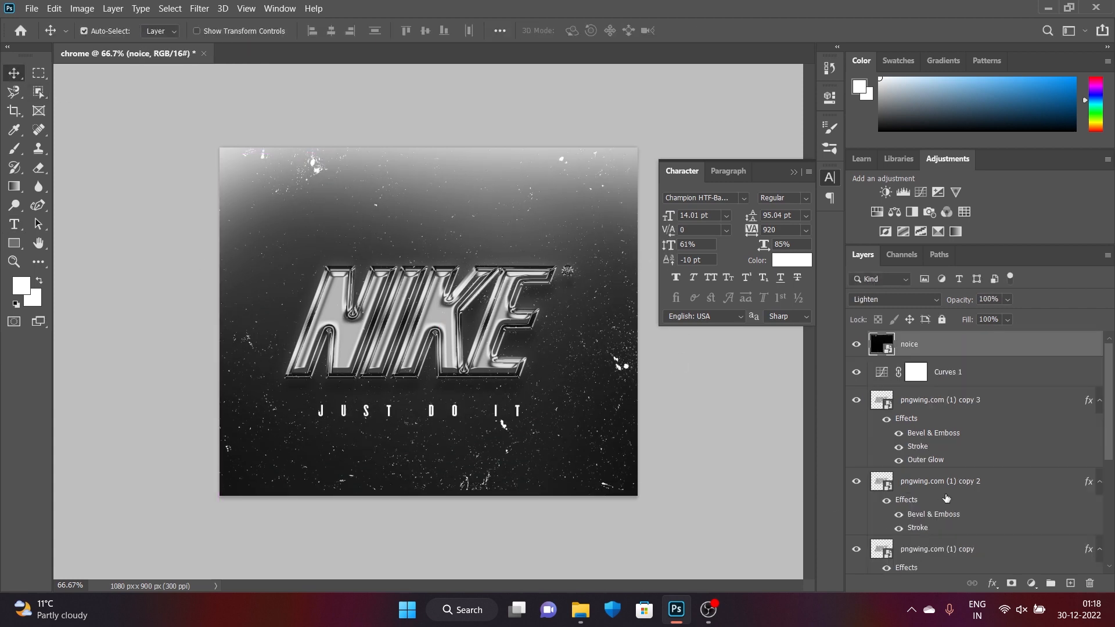
{"action": "scroll", "coordinate": [947, 497], "scroll_direction": "down", "scroll_amount": 5}
{"action": "left_click_drag", "start_coordinate": [918, 451], "coordinate": [954, 338]}
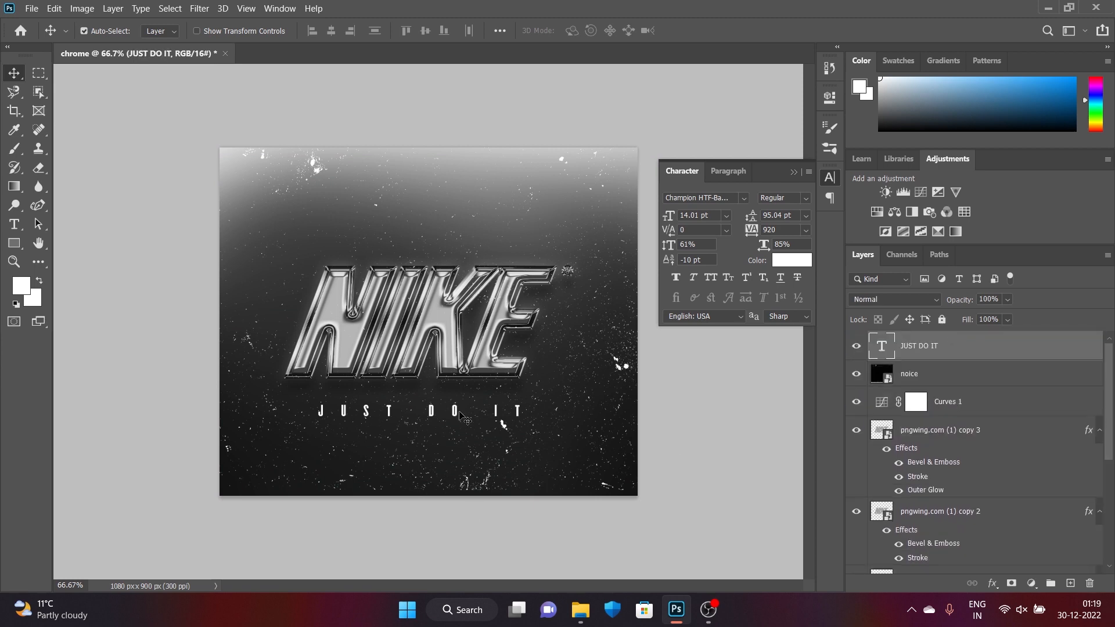
Reduce the JUST DO IT tagline to 9.01 pt and centre it just below the NIKE logo.
{"action": "left_click_drag", "start_coordinate": [461, 414], "coordinate": [453, 485]}
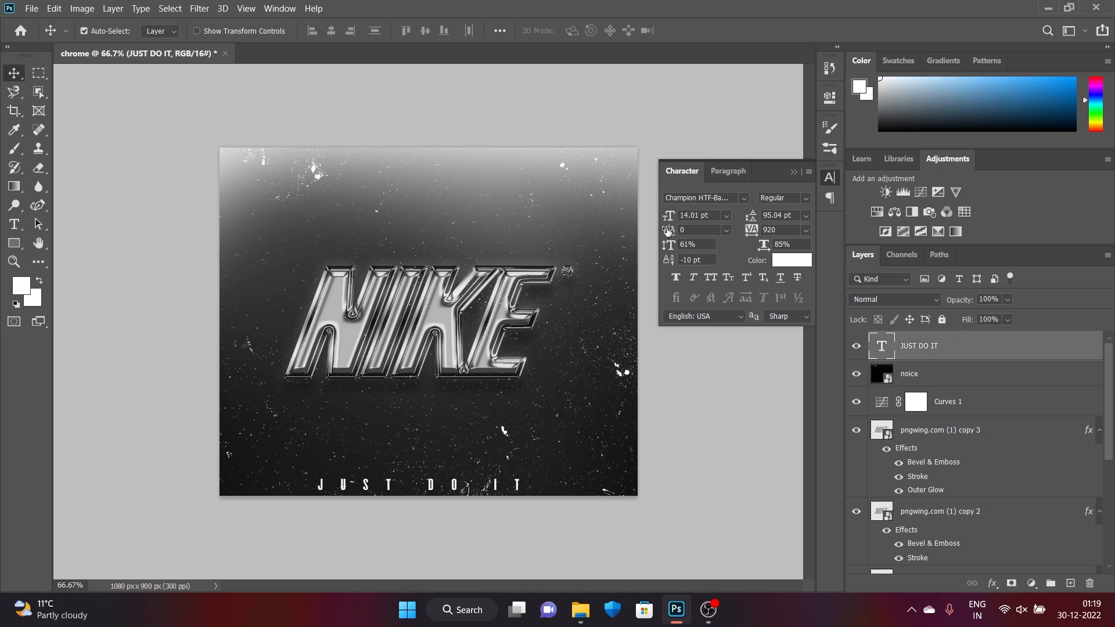
{"action": "left_click_drag", "start_coordinate": [667, 216], "coordinate": [663, 215]}
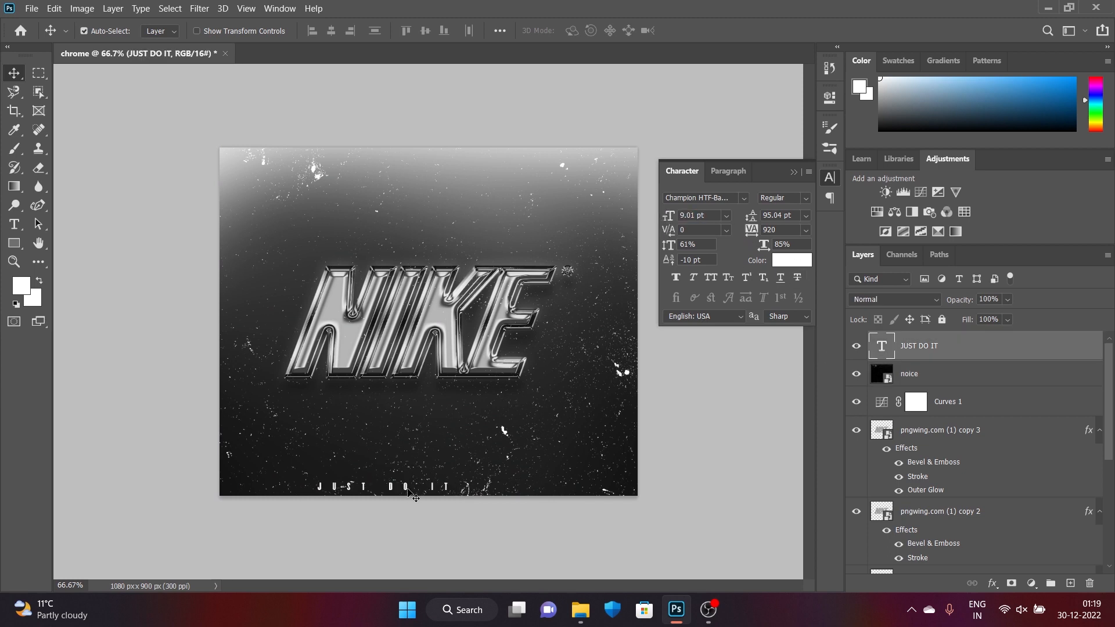
{"action": "left_click_drag", "start_coordinate": [407, 493], "coordinate": [440, 401]}
{"action": "left_click", "coordinate": [793, 172]}
{"action": "left_click", "coordinate": [708, 609]}
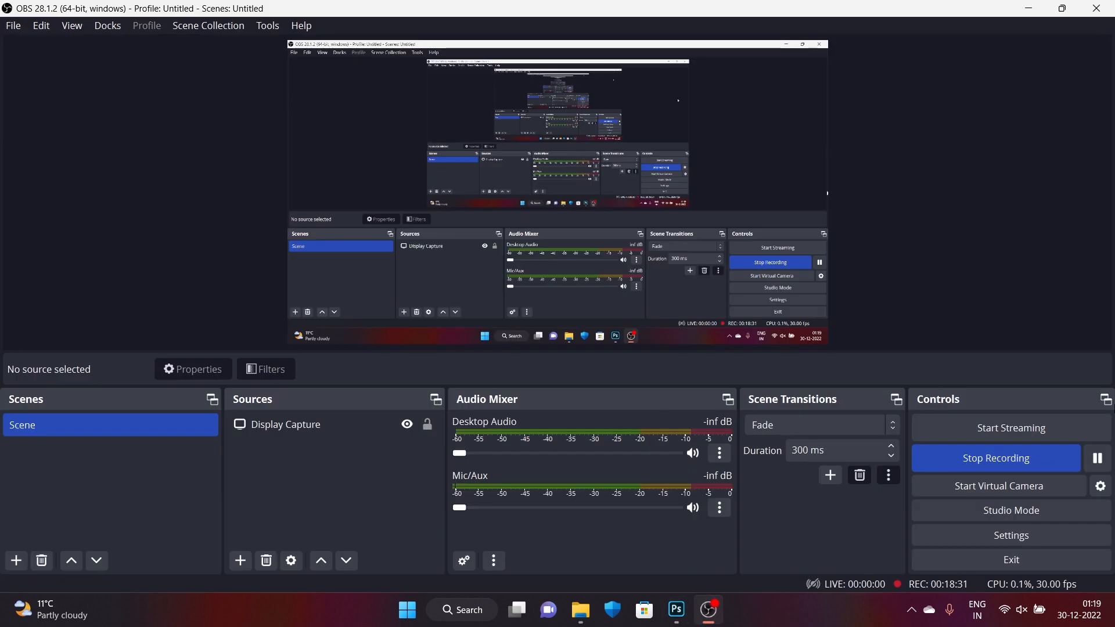
{"action": "left_click", "coordinate": [708, 610]}
Export the poster to the Desktop as a 1080 x 900 px JPG at 100% quality, named nike.
{"action": "left_click", "coordinate": [32, 8]}
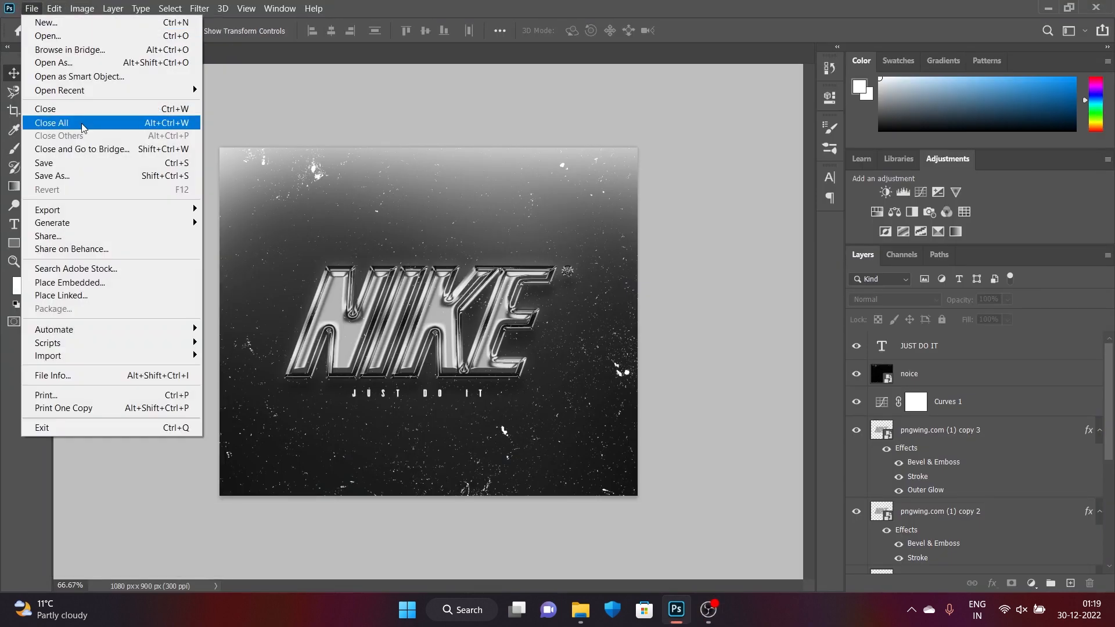
{"action": "mouse_move", "coordinate": [106, 211]}
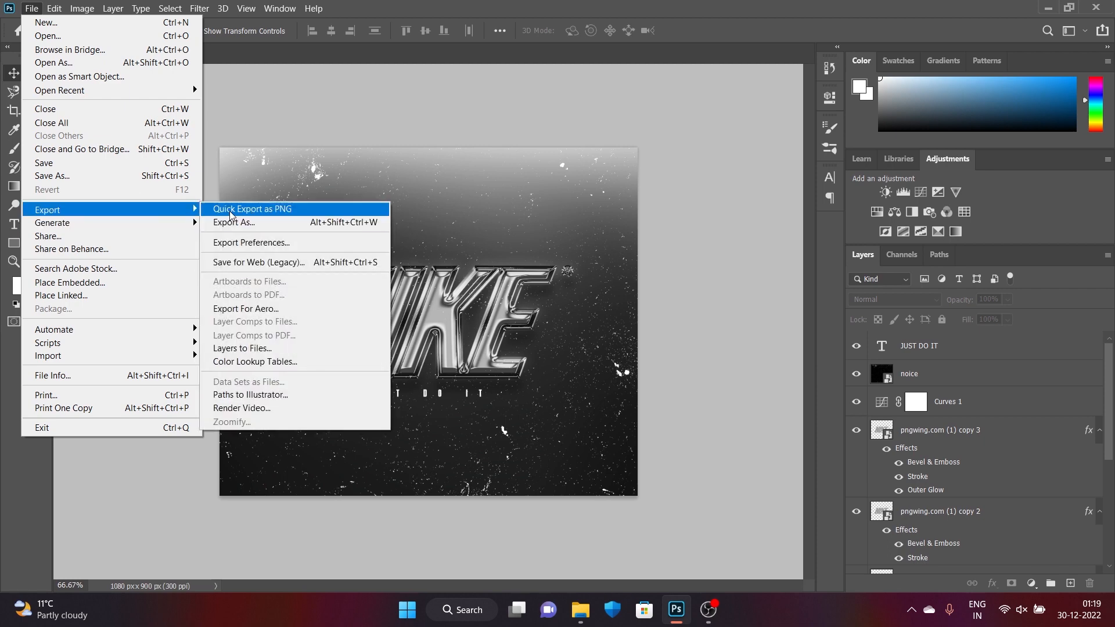
{"action": "left_click", "coordinate": [284, 223]}
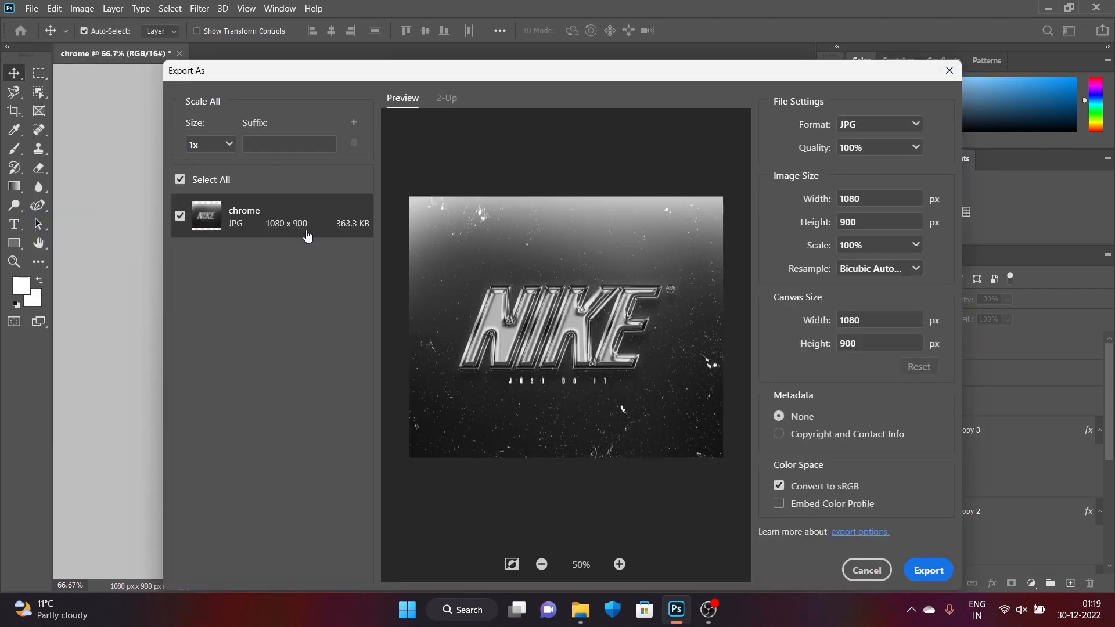
{"action": "left_click", "coordinate": [928, 570]}
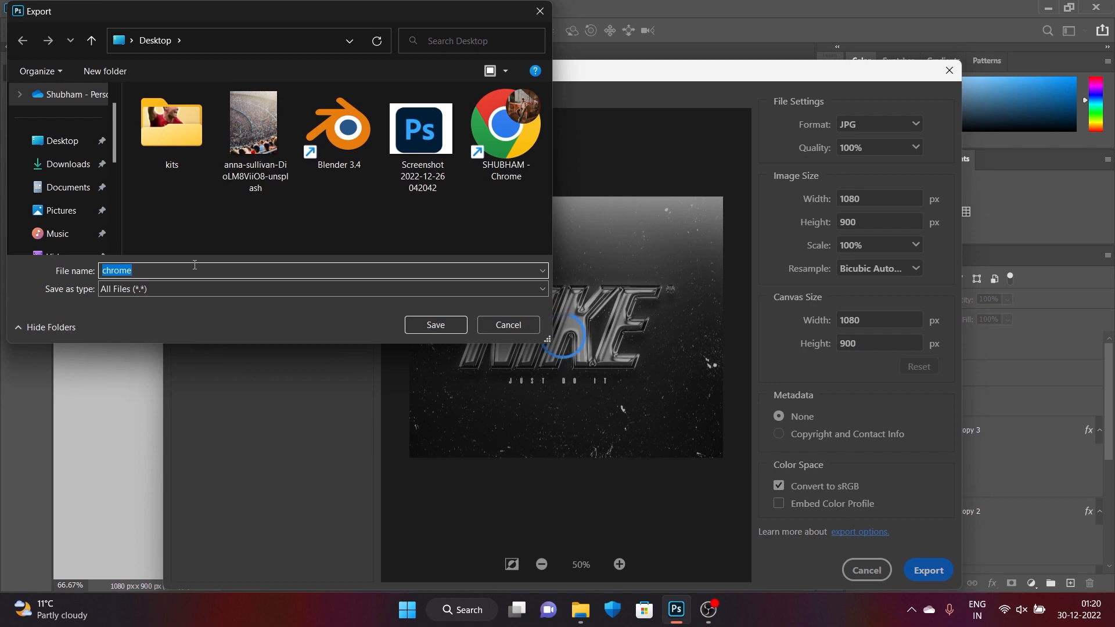
{"action": "type", "text": "nike"}
{"action": "key", "text": "Return"}
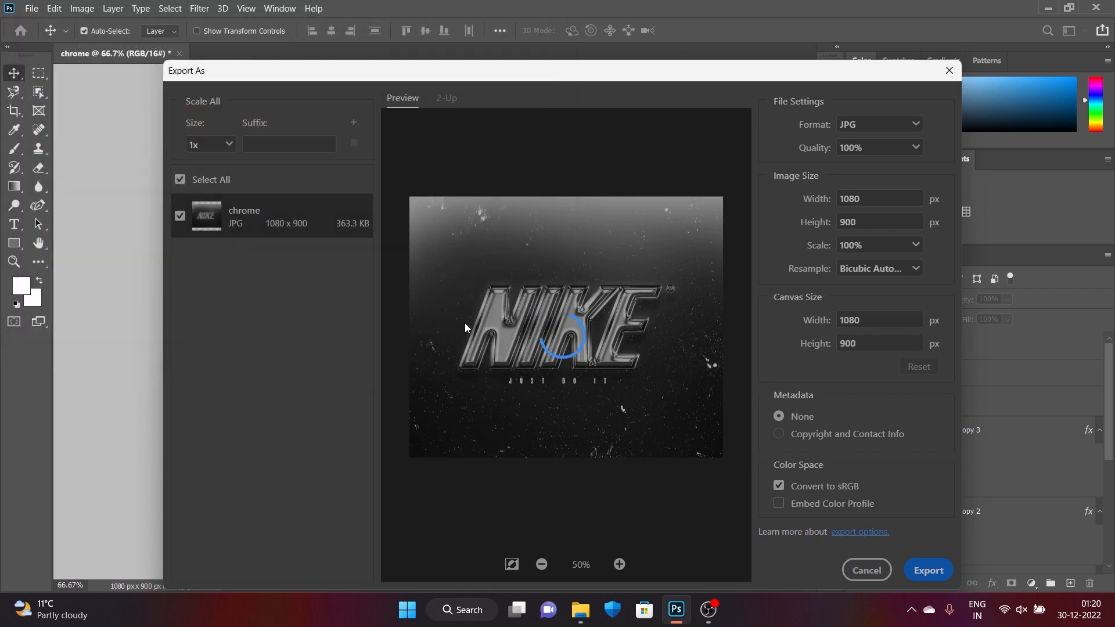
Save the layered document to the Desktop as chrome in Photoshop format with Maximize Compatibility on, and quit the program.
{"action": "left_click", "coordinate": [30, 8]}
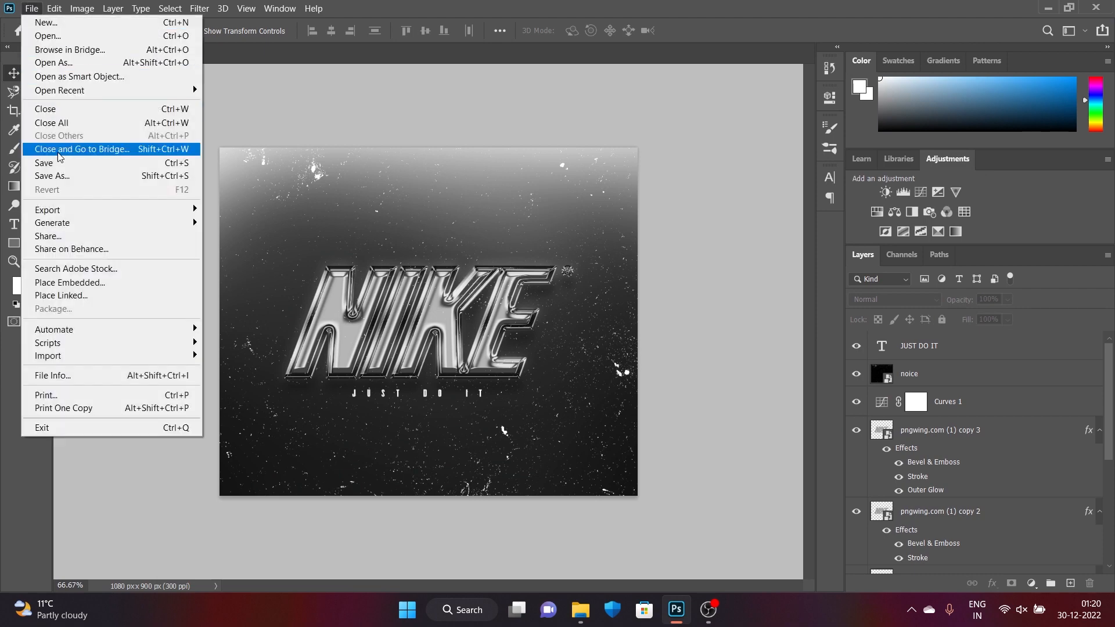
{"action": "left_click", "coordinate": [46, 153]}
{"action": "left_click", "coordinate": [573, 410]}
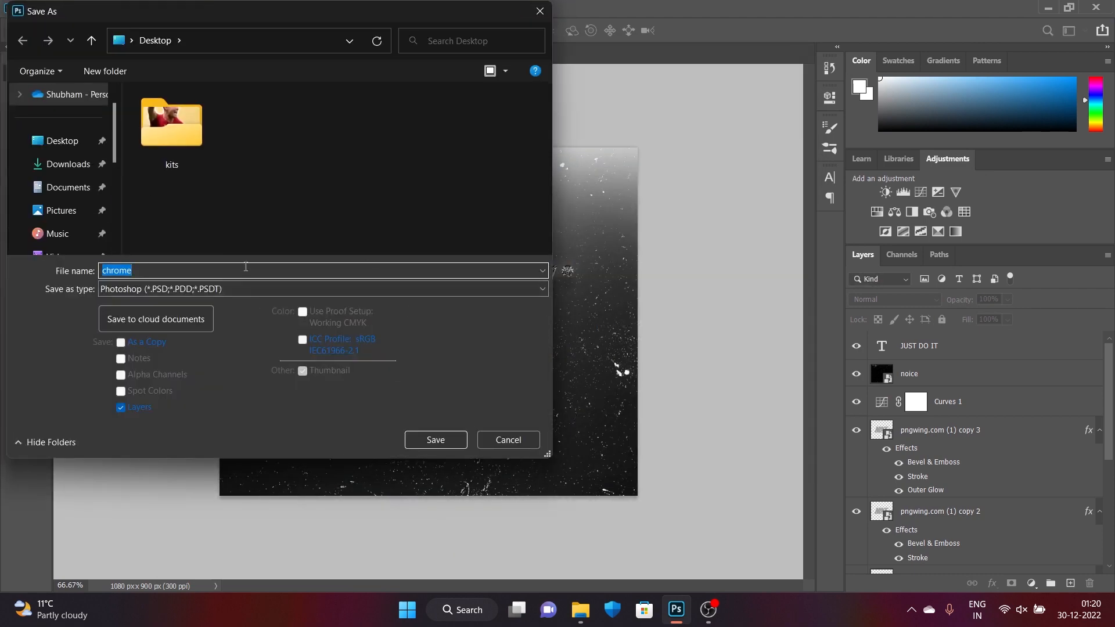
{"action": "left_click", "coordinate": [436, 439]}
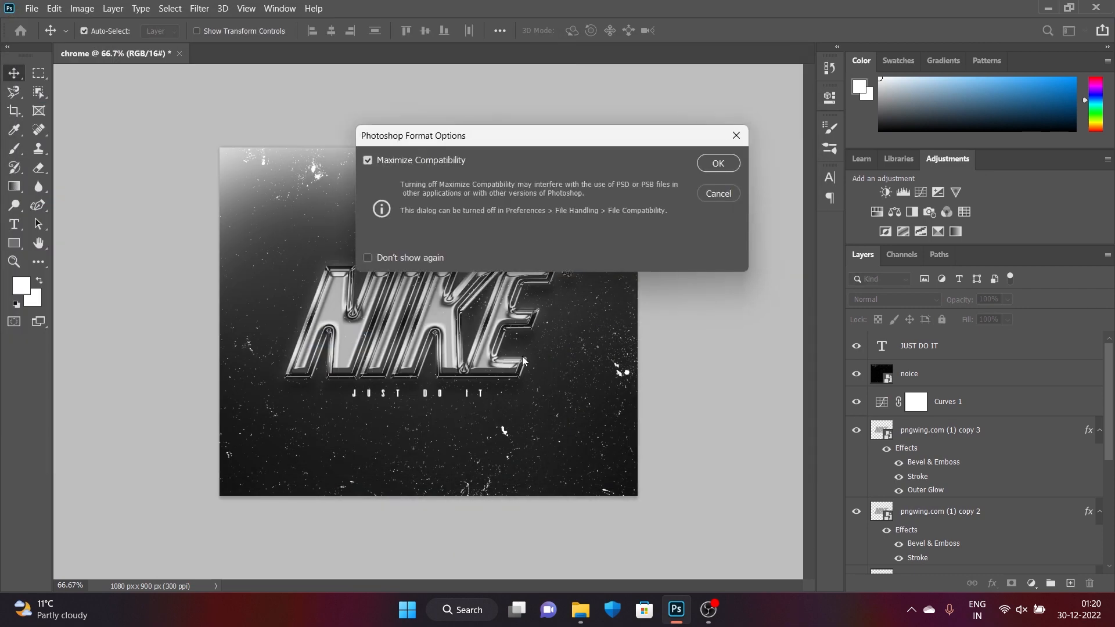
{"action": "left_click", "coordinate": [713, 161]}
{"action": "left_click", "coordinate": [1101, 7]}
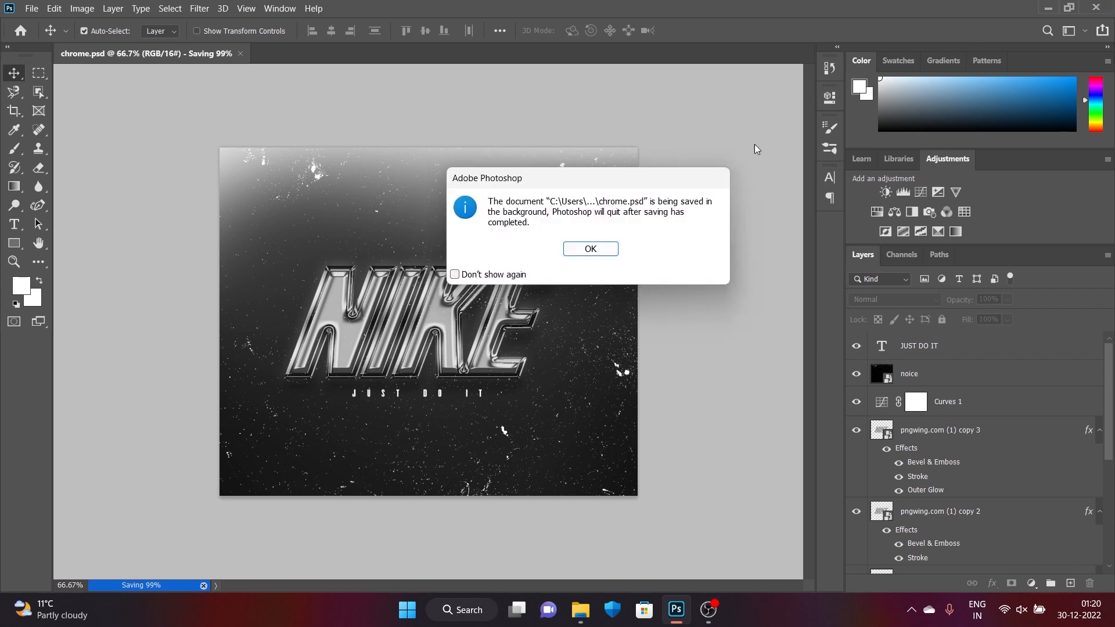
{"action": "left_click", "coordinate": [615, 251]}
Open the exported nike image from the desktop and view it enlarged in full screen.
{"action": "key", "text": "super+d"}
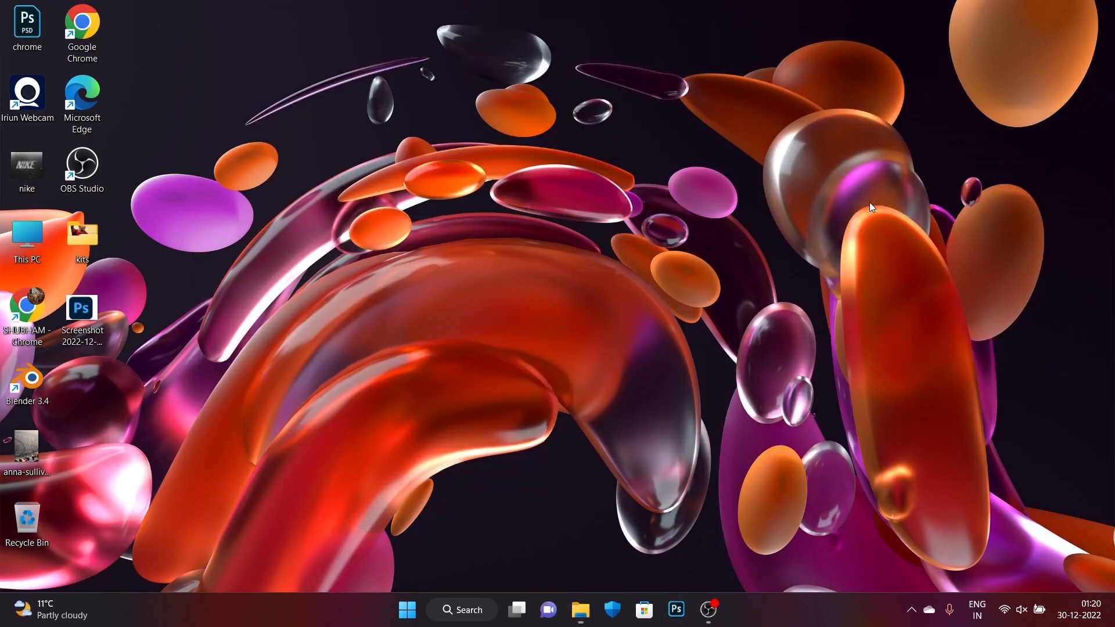
{"action": "double_click", "coordinate": [34, 156]}
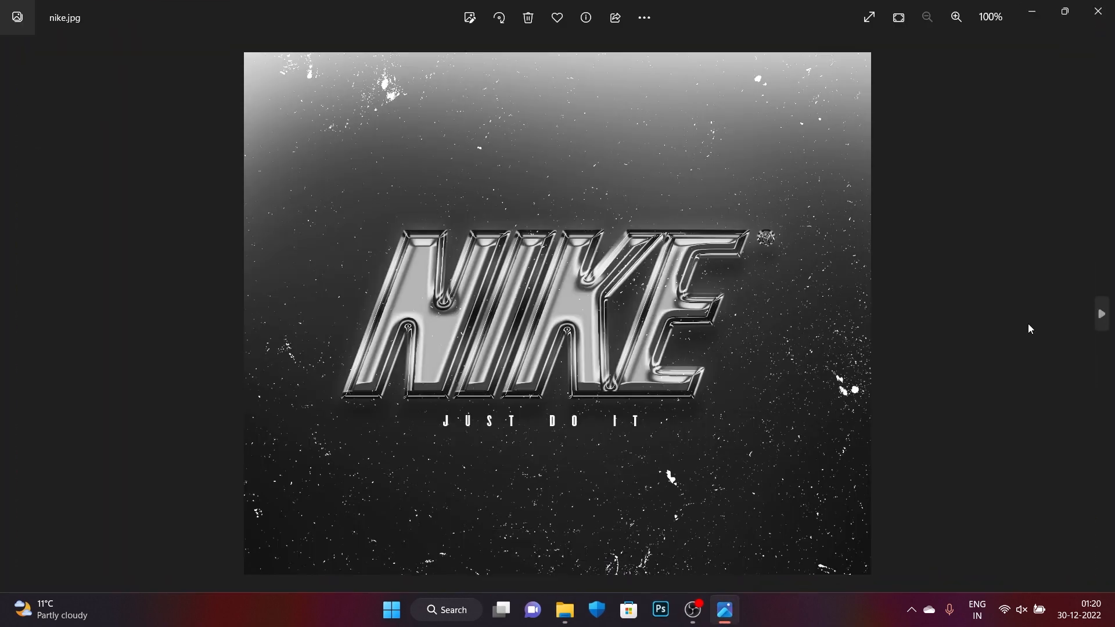
{"action": "key", "text": "F11"}
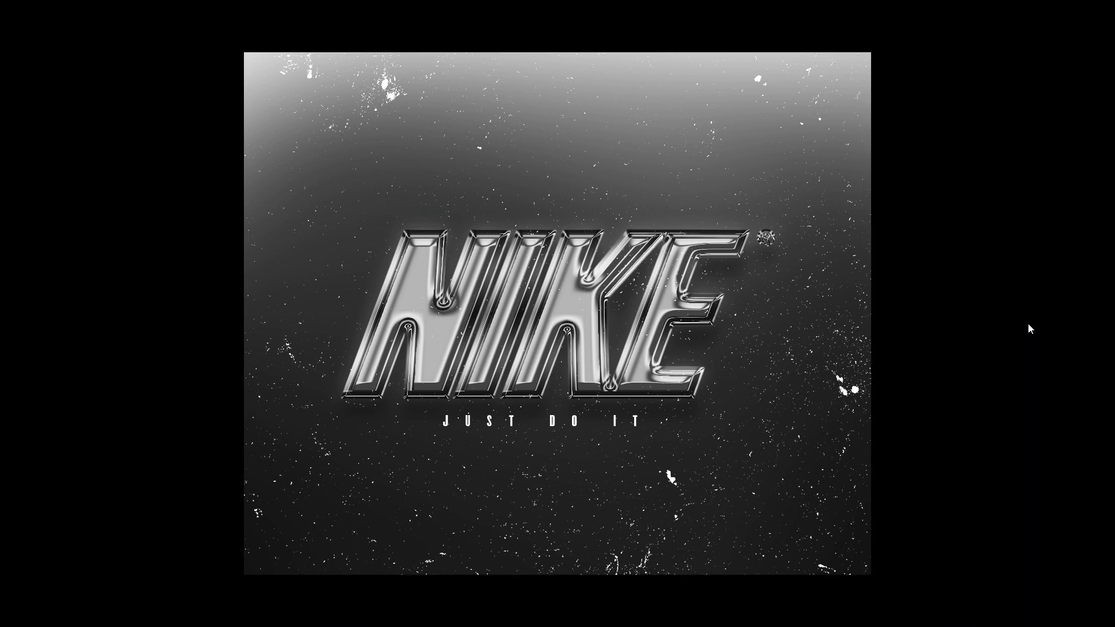
{"action": "scroll", "coordinate": [1029, 330], "scroll_direction": "down", "scroll_amount": 2}
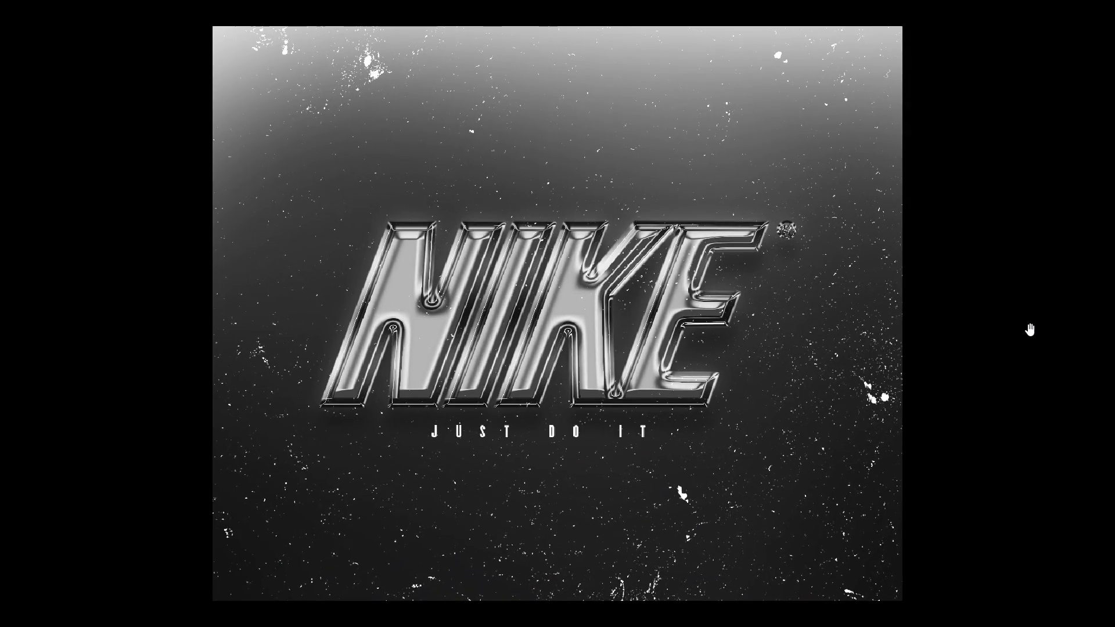